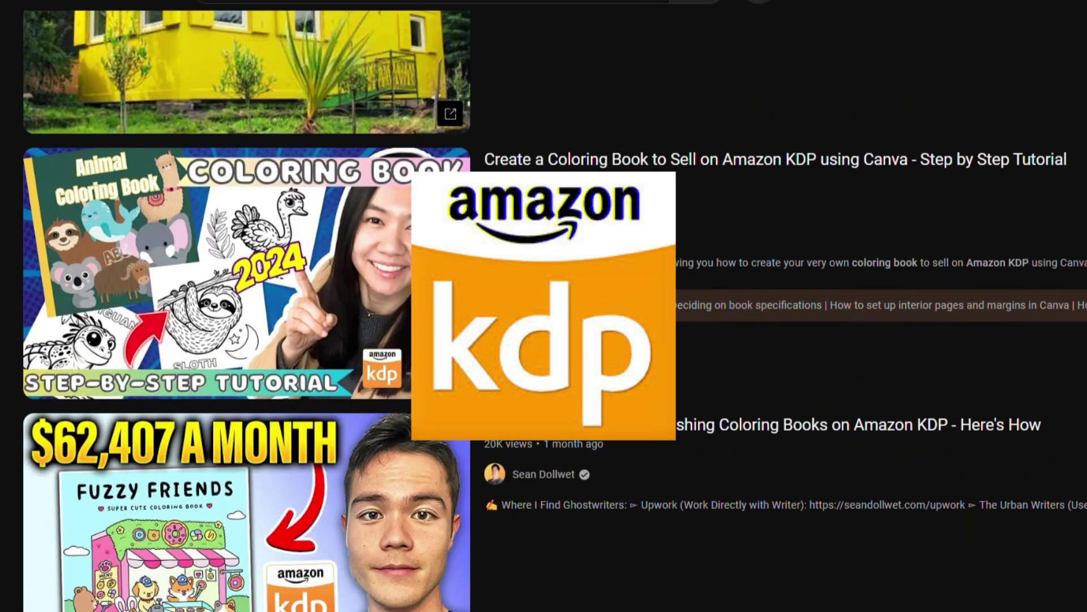
# - Scroll through Amazon's best-selling colouring book results to compare the top titles
pyautogui.scroll(12, 544, 306)
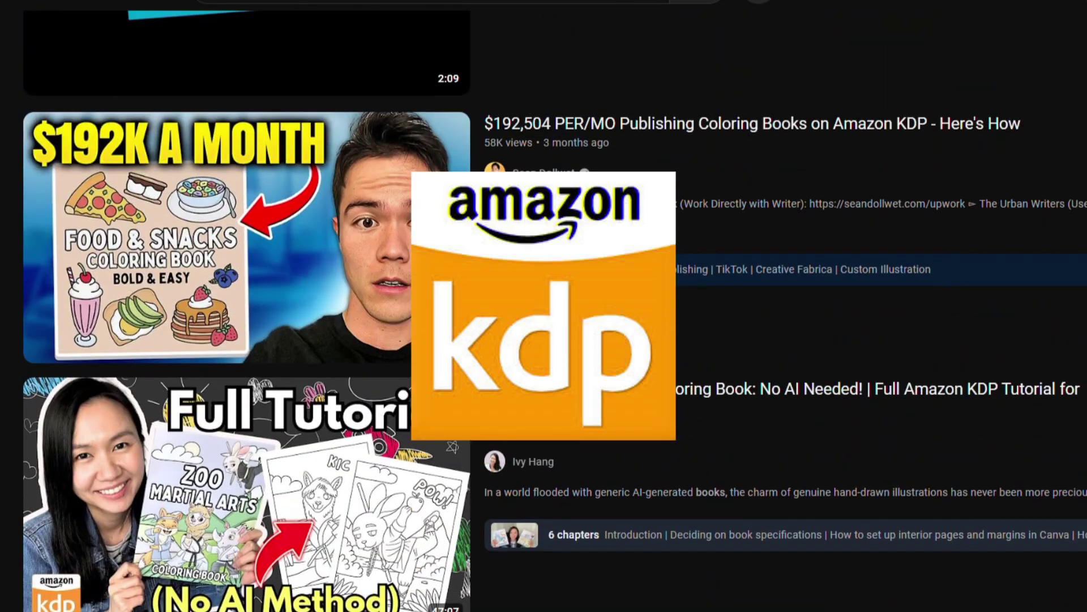
pyautogui.scroll(15, 544, 306)
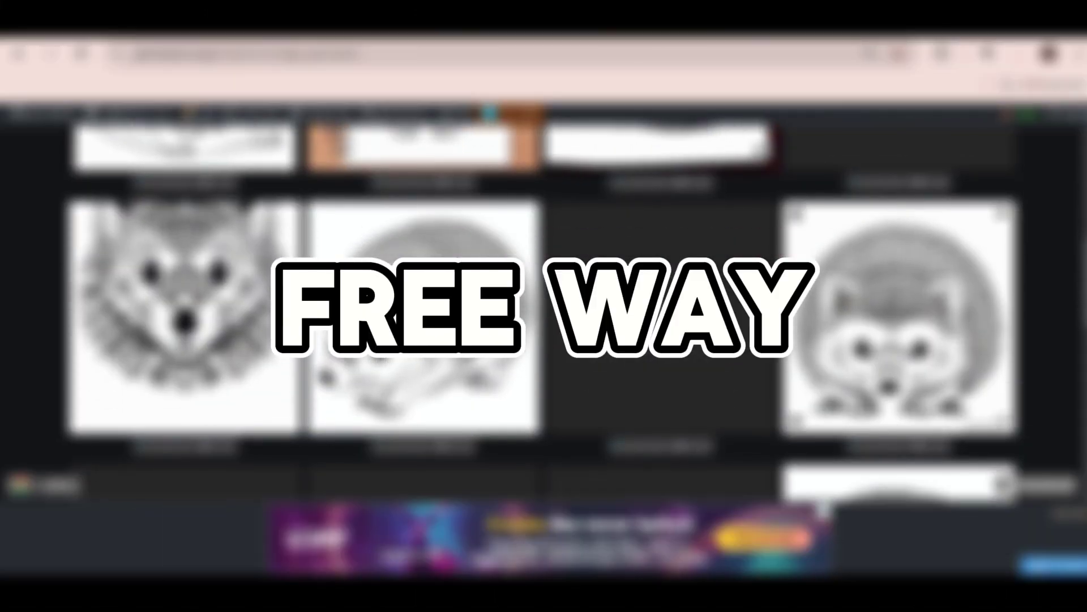
pyautogui.scroll(-3, 542, 312)
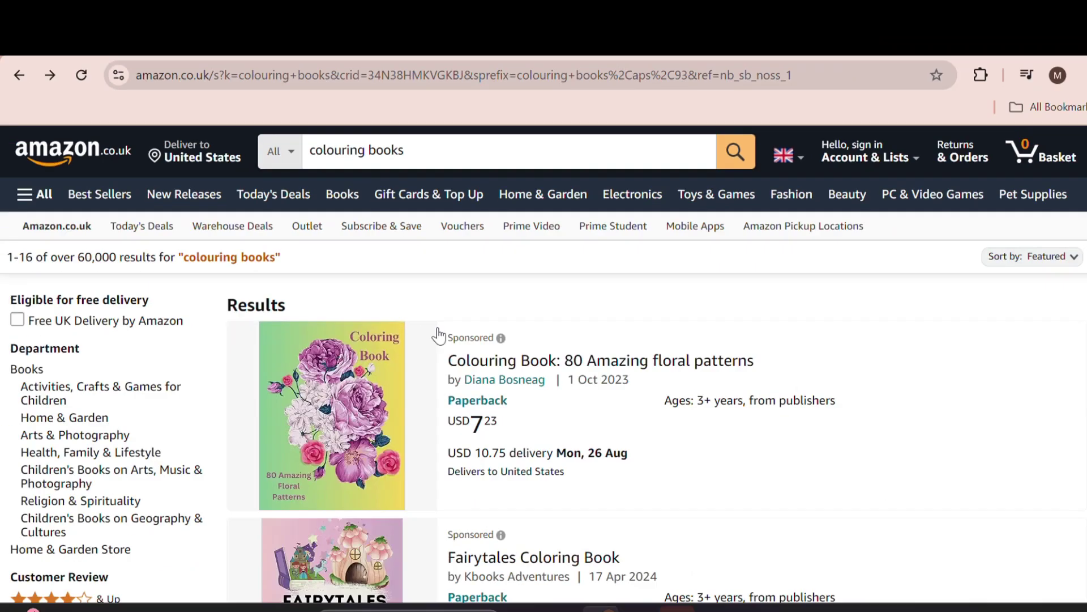
pyautogui.scroll(-3, 535, 331)
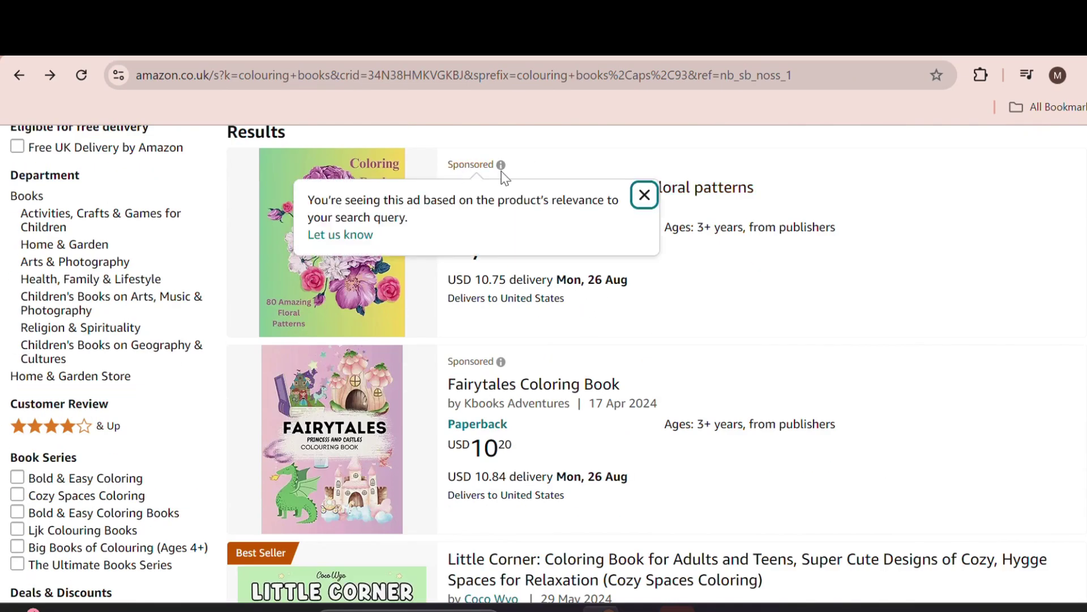
pyautogui.scroll(-6, 540, 335)
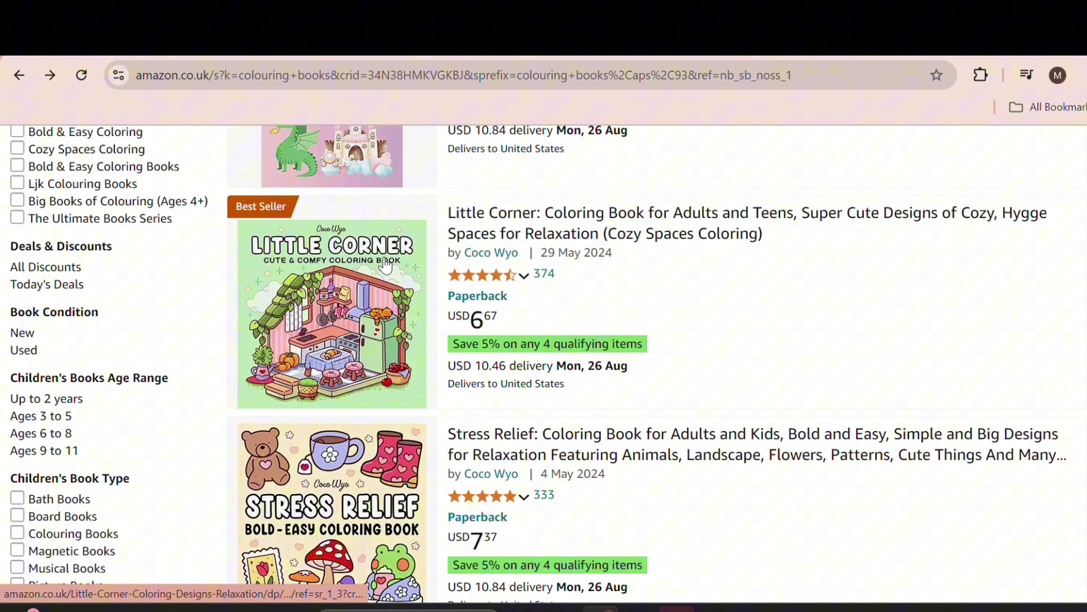
pyautogui.scroll(-6, 327, 280)
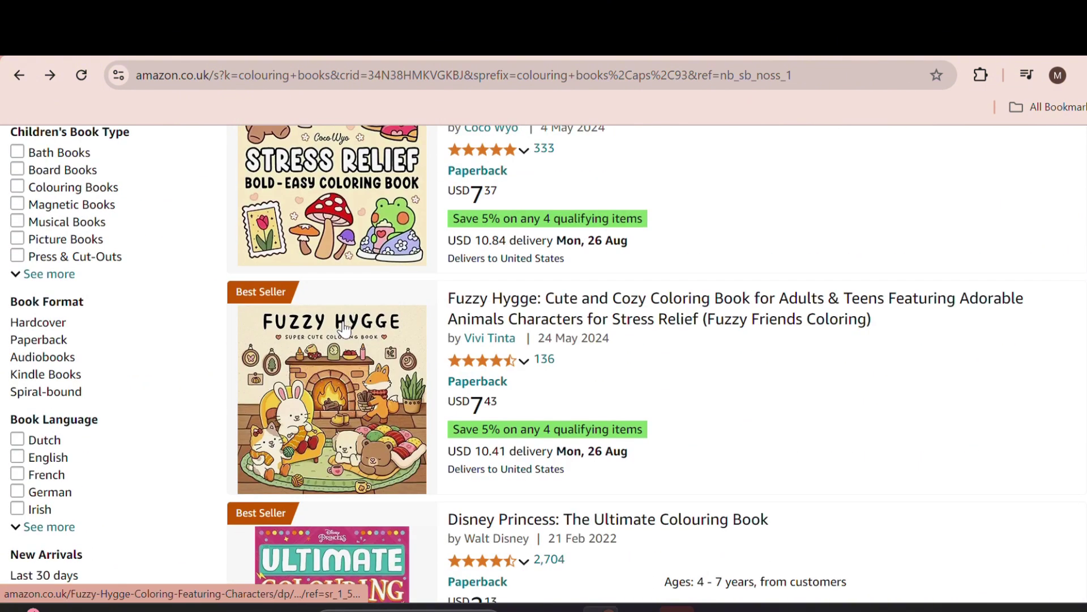
pyautogui.scroll(3, 553, 306)
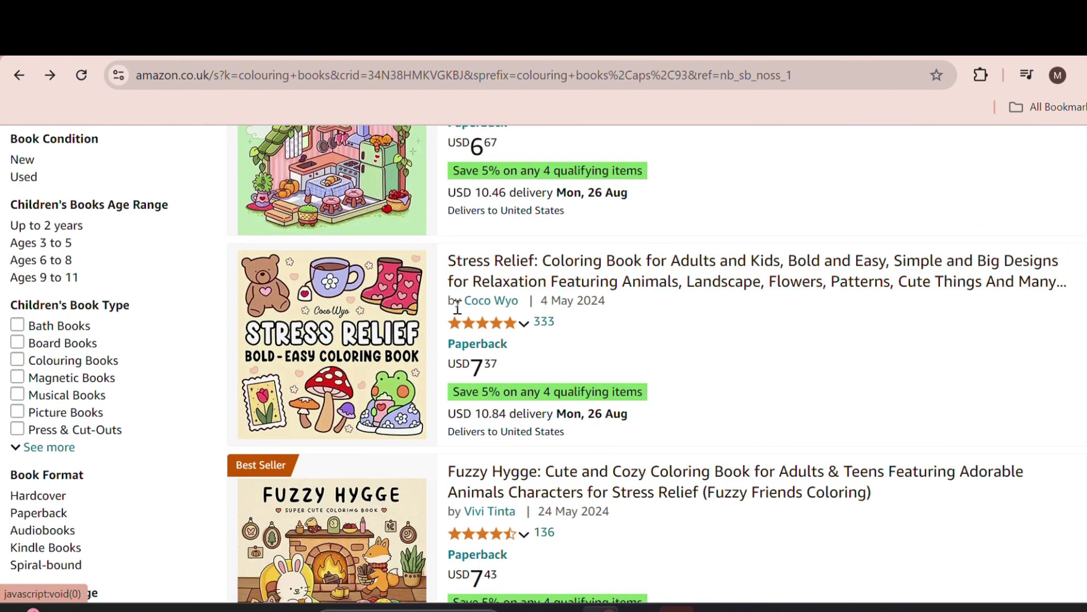
pyautogui.scroll(2, 458, 308)
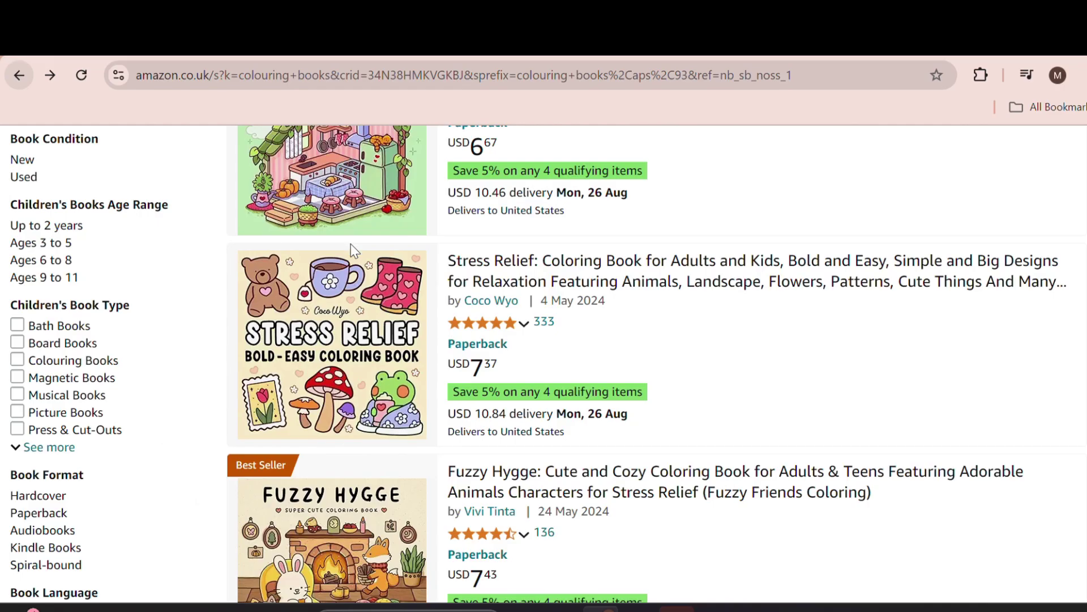
pyautogui.scroll(-6, 351, 244)
# - Open the Fuzzy Hygge book's page, highlight its best-seller category, then return to results
pyautogui.click(545, 152)
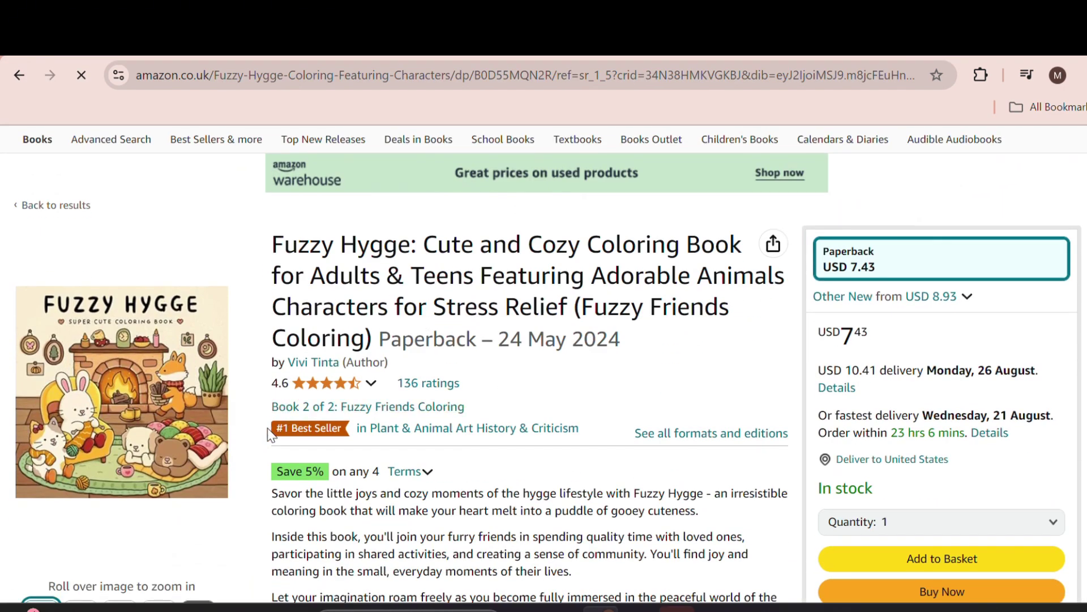
pyautogui.moveTo(270, 433); pyautogui.dragTo(606, 436)
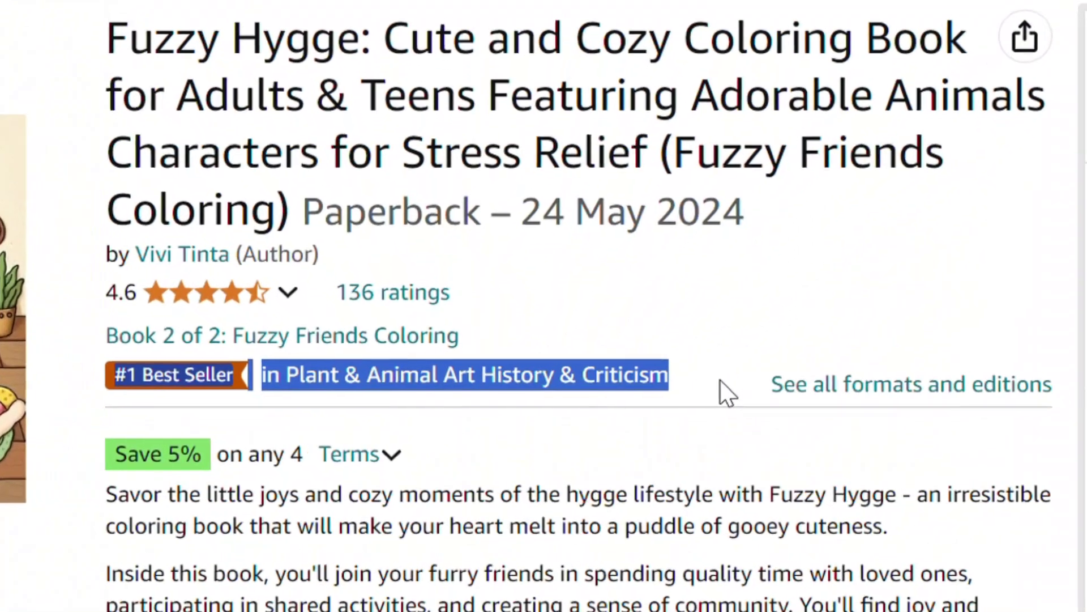
pyautogui.click(670, 335)
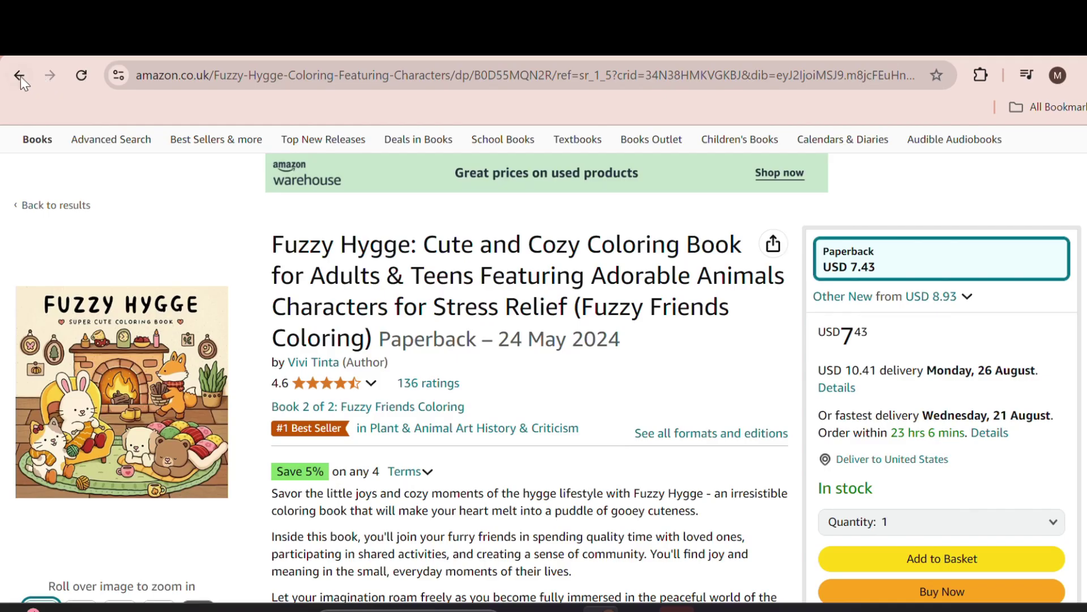
pyautogui.click(19, 77)
# - Open the Spooky Cutie coloring book's page and review its details
pyautogui.scroll(-5, 418, 318)
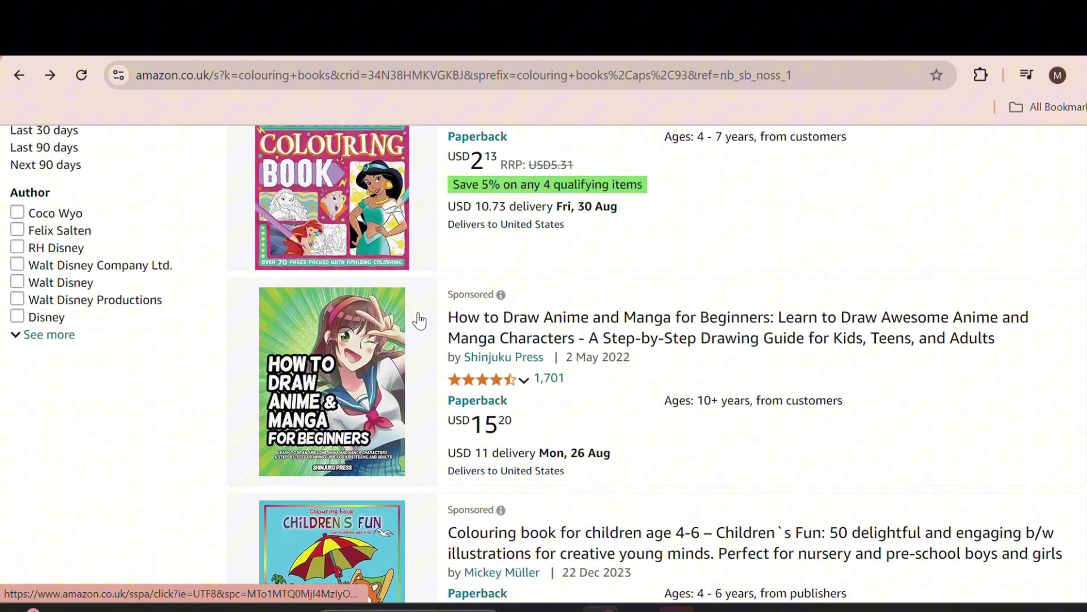
pyautogui.scroll(-4, 419, 320)
pyautogui.scroll(-10, 419, 320)
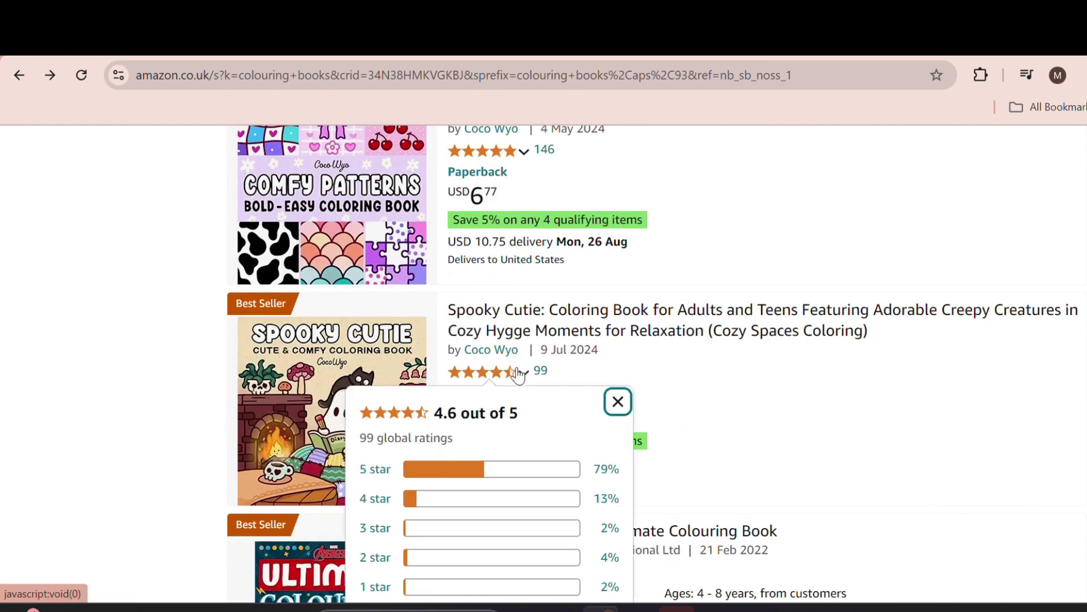
pyautogui.click(600, 331)
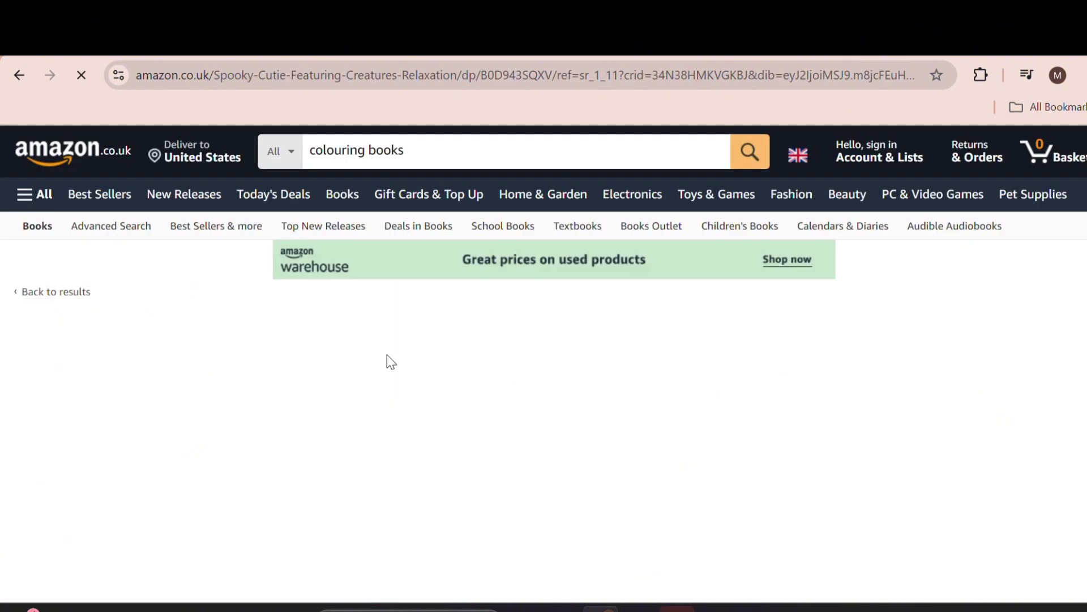
pyautogui.scroll(-2, 386, 357)
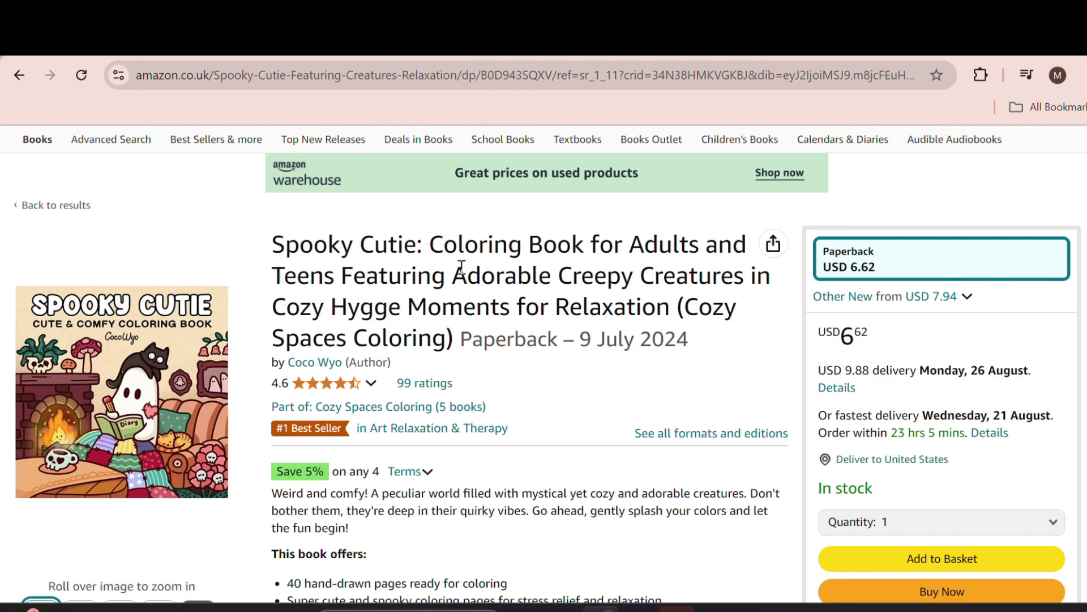
# - Return to the search results and add ', Easy' to the research table's keywords
pyautogui.click(16, 77)
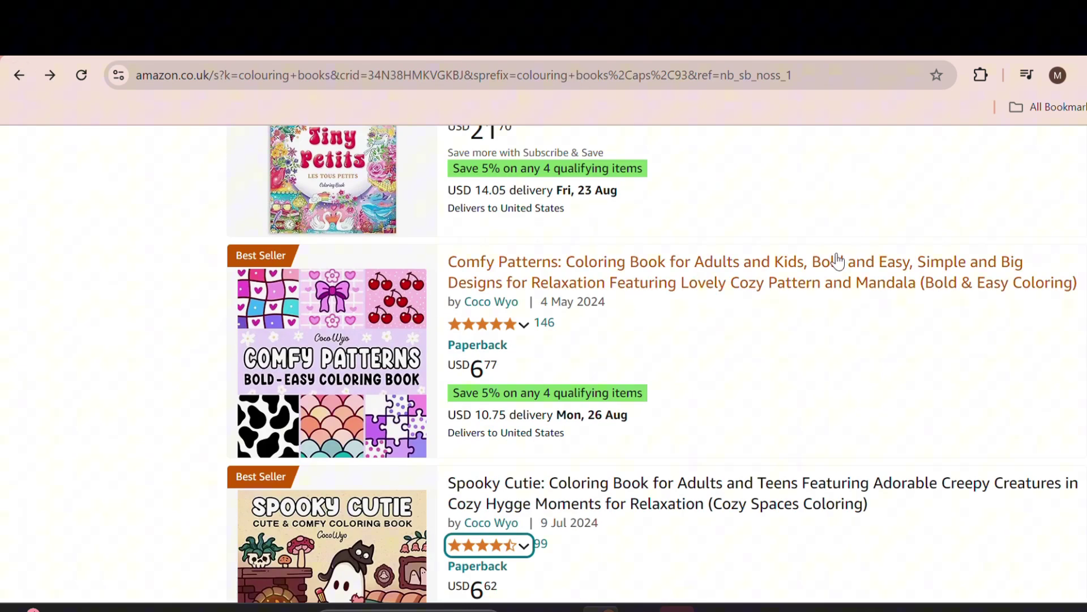
pyautogui.scroll(4, 594, 308)
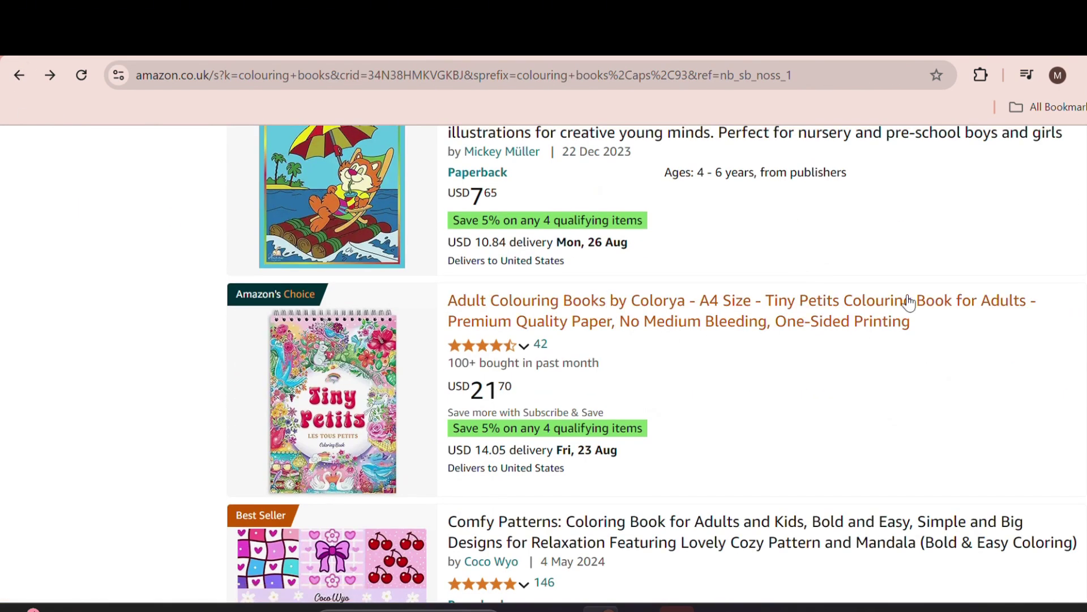
pyautogui.scroll(3, 909, 302)
pyautogui.scroll(-18, 668, 235)
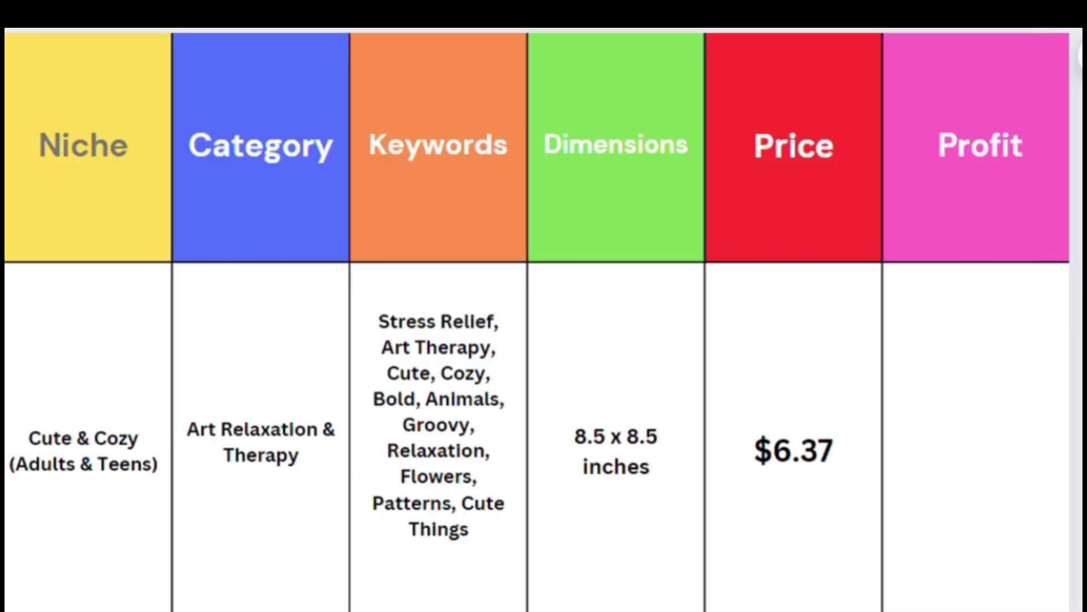
pyautogui.write(', Easy')
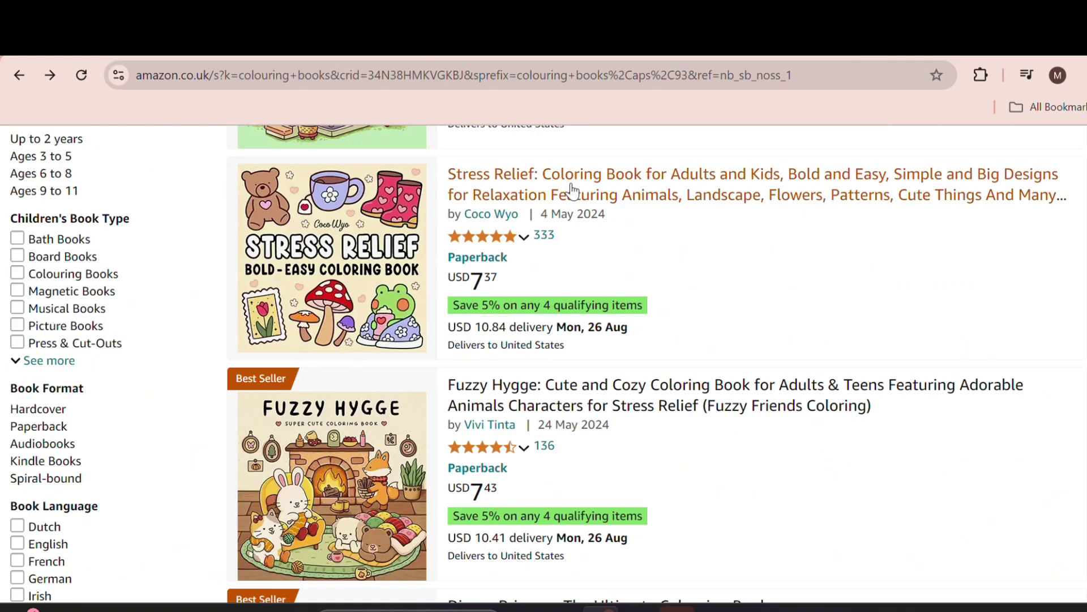
# - On the Stress Relief book's page, highlight its 8.5 x 8.5 inch size, 52 pages and price
pyautogui.click(575, 189)
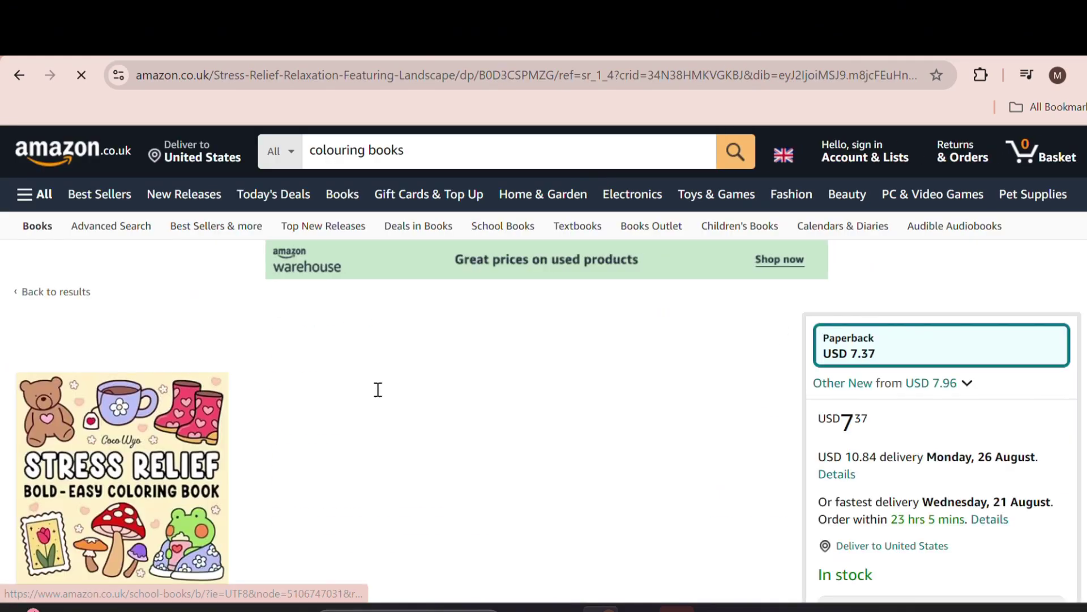
pyautogui.scroll(-3, 419, 390)
pyautogui.scroll(-1, 419, 389)
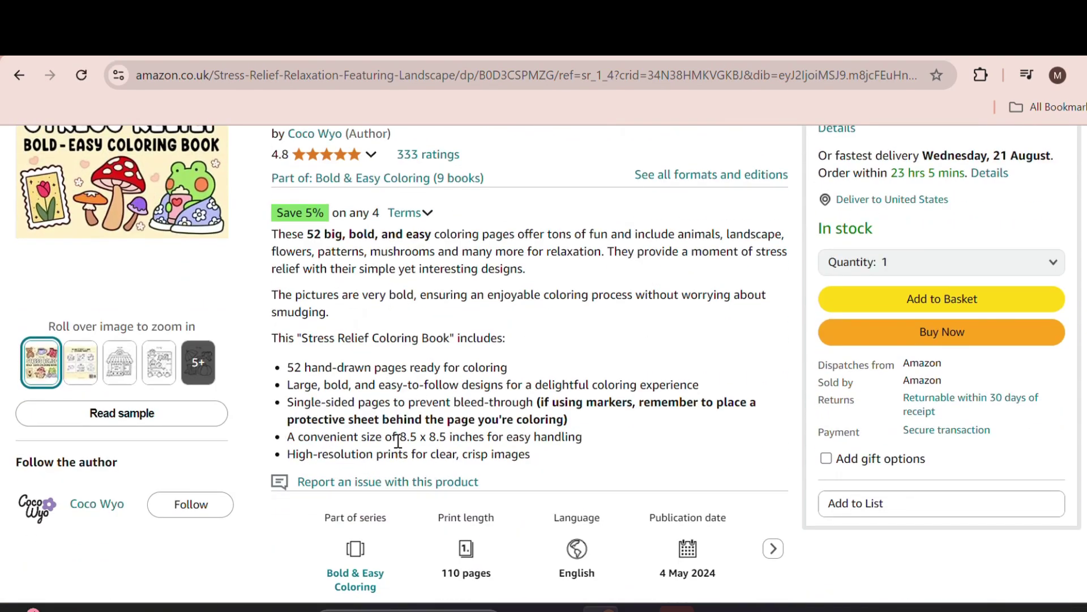
pyautogui.moveTo(442, 433); pyautogui.dragTo(482, 435)
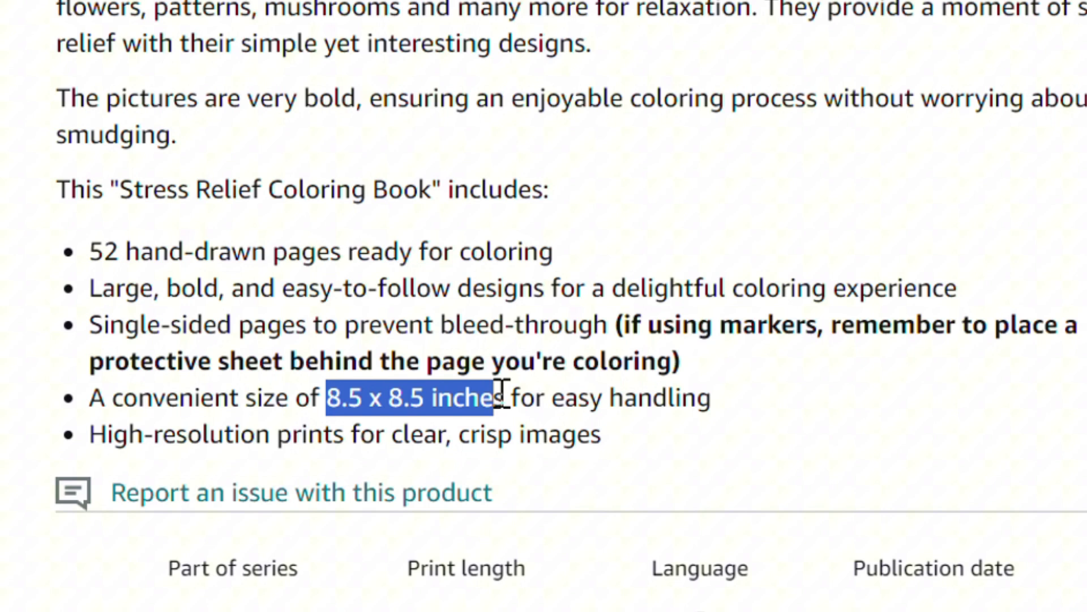
pyautogui.moveTo(93, 255); pyautogui.dragTo(576, 254)
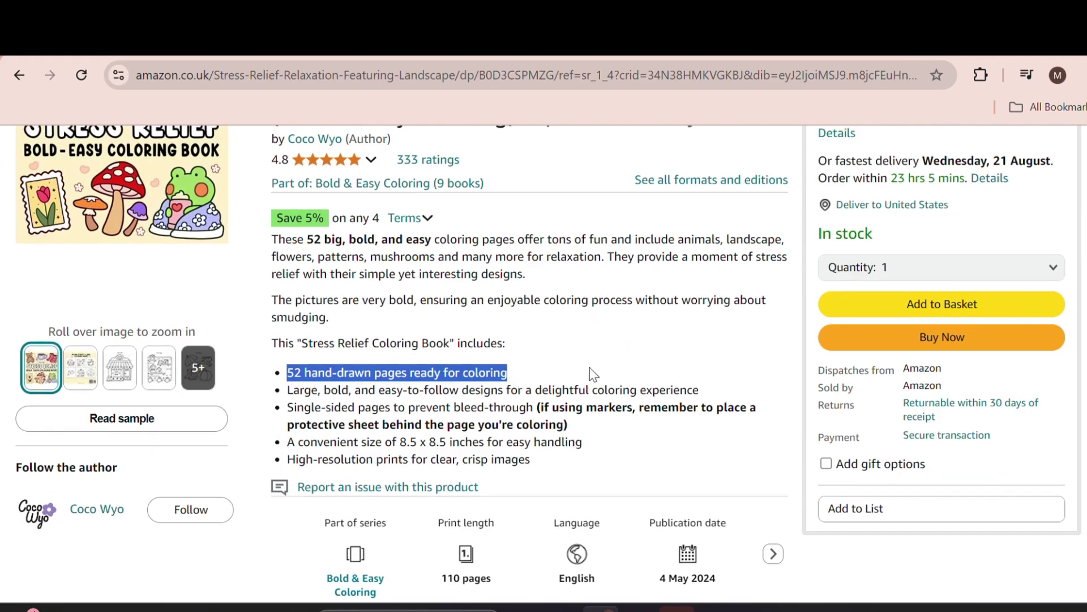
pyautogui.scroll(3, 592, 374)
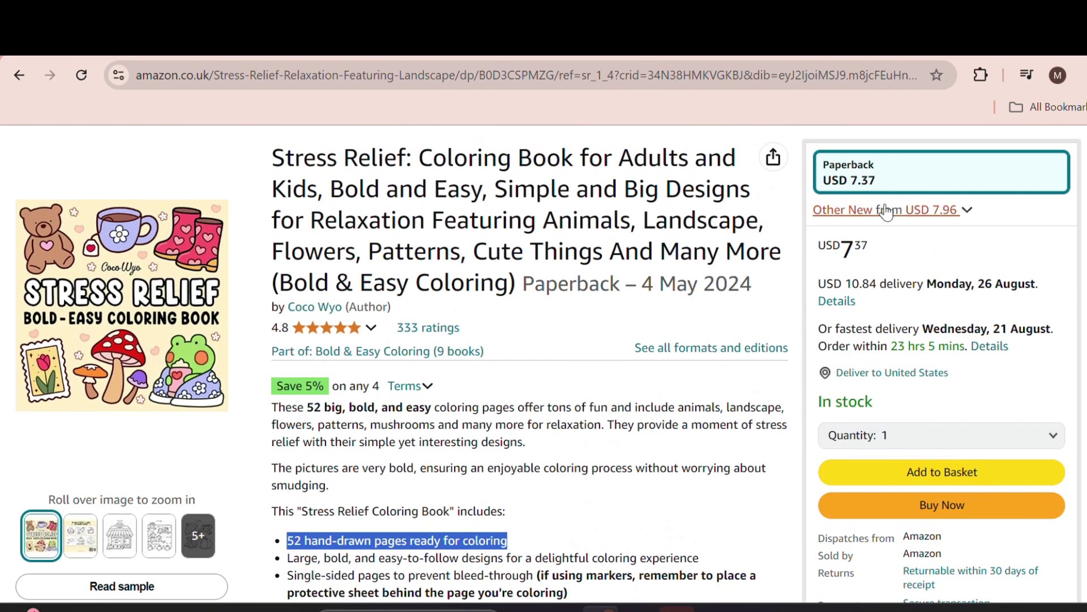
pyautogui.moveTo(847, 250); pyautogui.dragTo(866, 249)
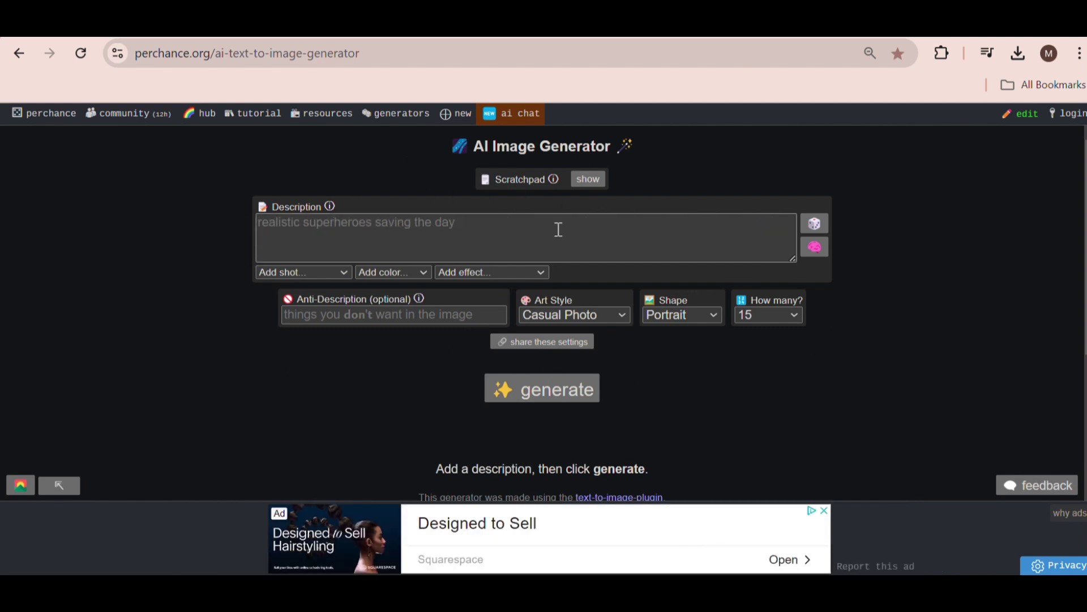
# - Set Art Style to Illustration and Shape to Square, keeping 15 images per batch
pyautogui.click(527, 245)
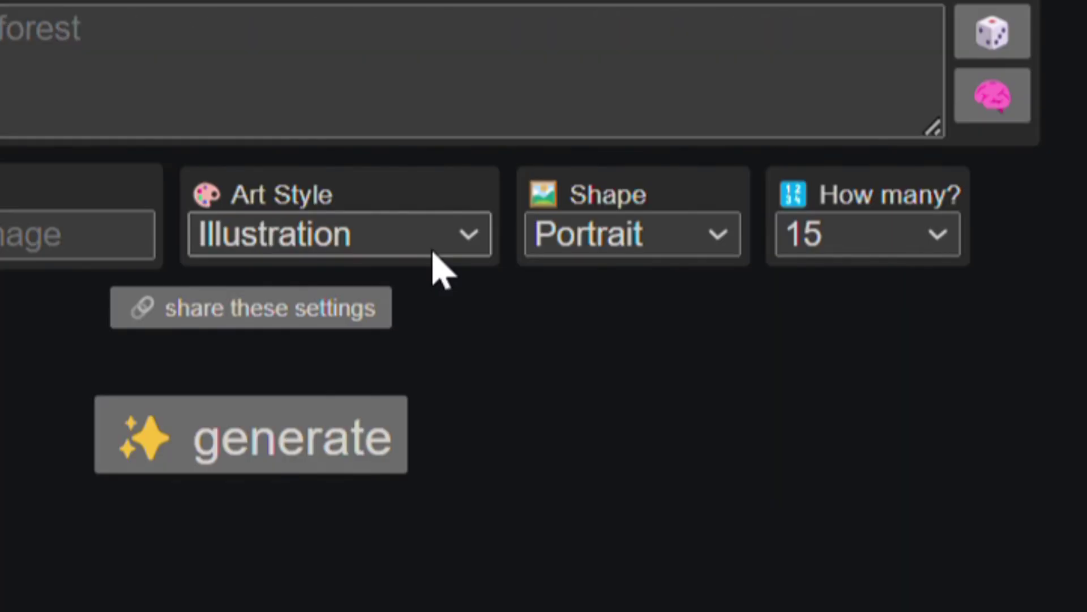
pyautogui.click(436, 248)
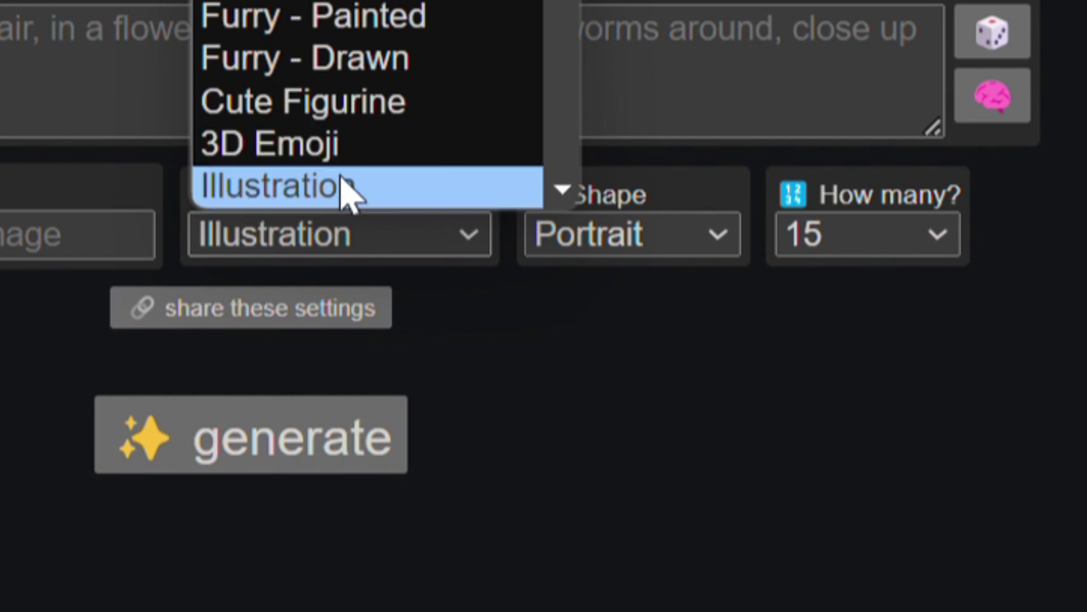
pyautogui.press('Down')
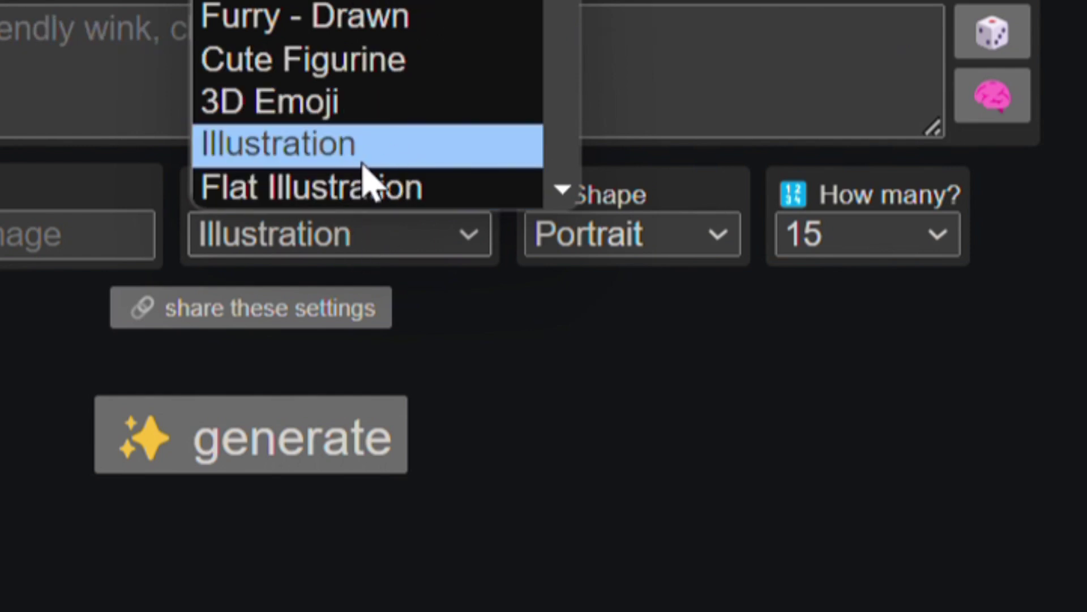
pyautogui.click(589, 241)
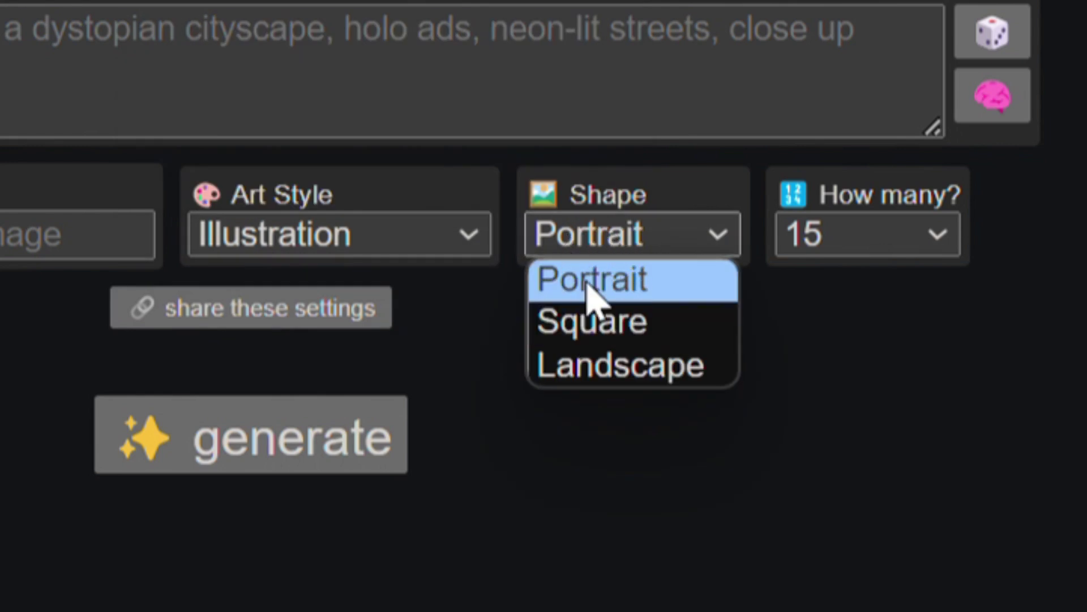
pyautogui.click(621, 323)
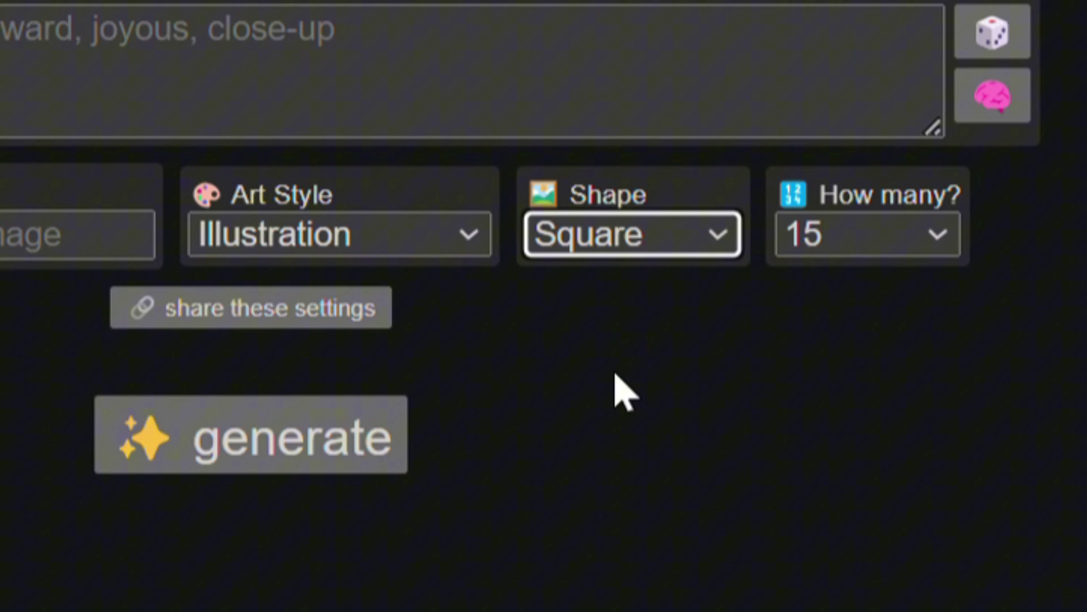
pyautogui.click(846, 230)
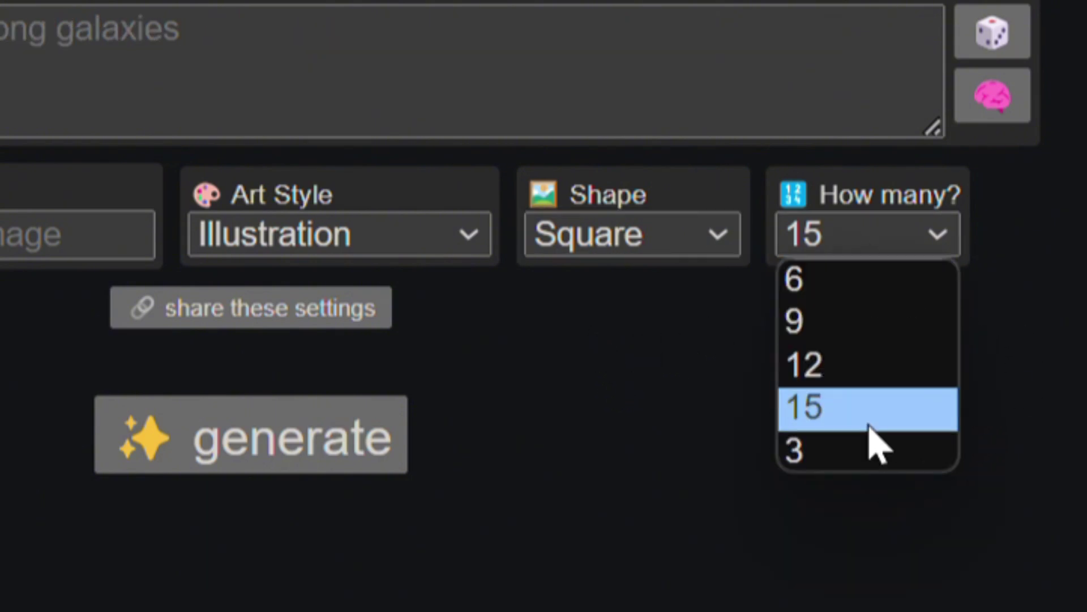
pyautogui.click(824, 422)
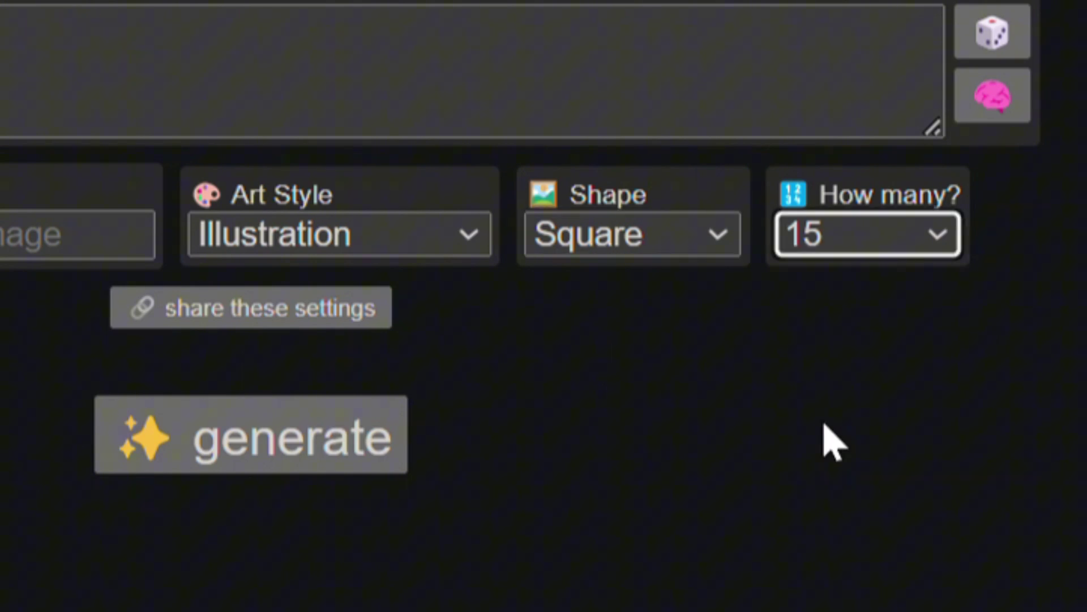
# - Generate images for 'coloring book page of a cute bunny' and browse the results
pyautogui.click(727, 89)
pyautogui.write('coloring book')
pyautogui.write(' page of a cute bunny')
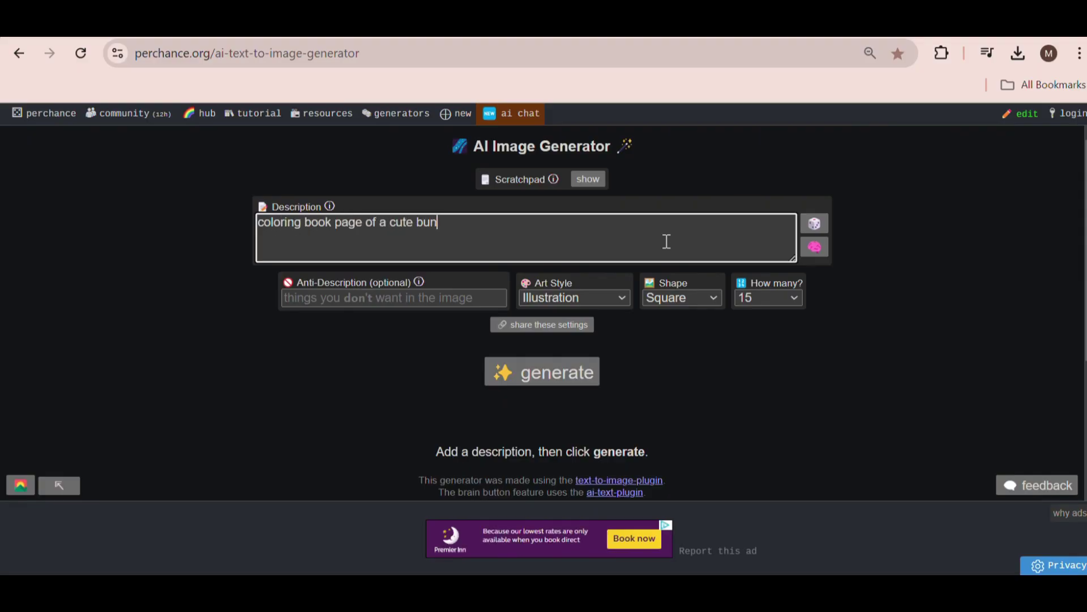
pyautogui.press('Return')
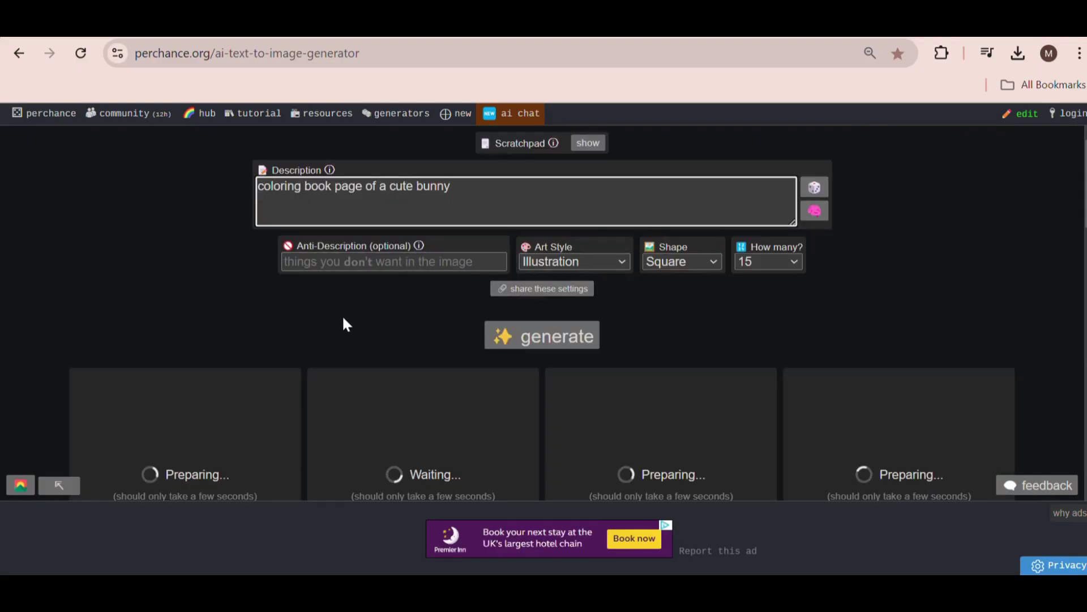
pyautogui.scroll(-3, 780, 342)
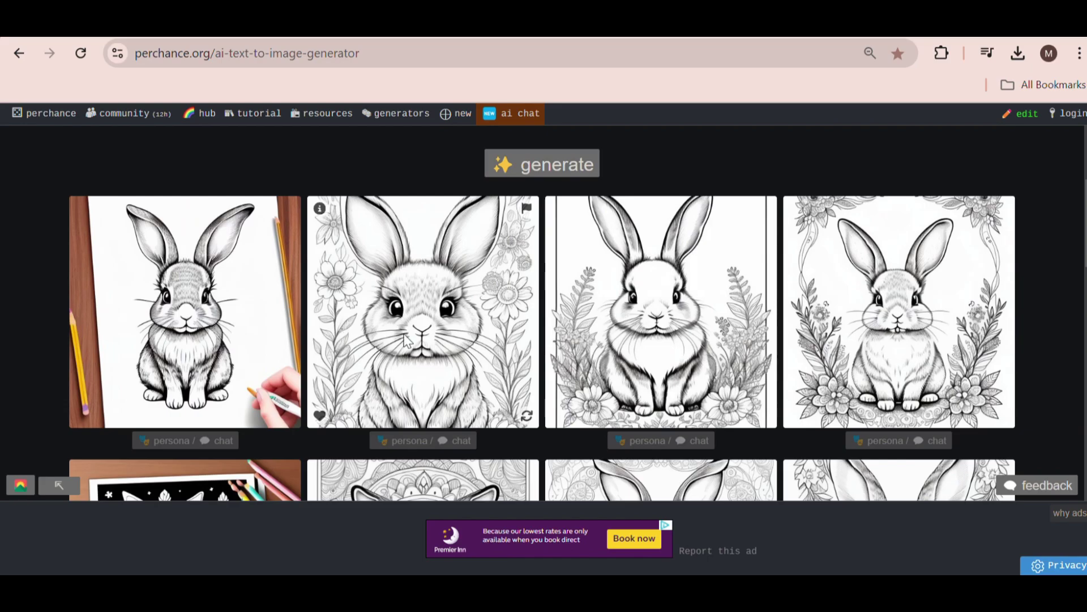
pyautogui.scroll(-2, 468, 320)
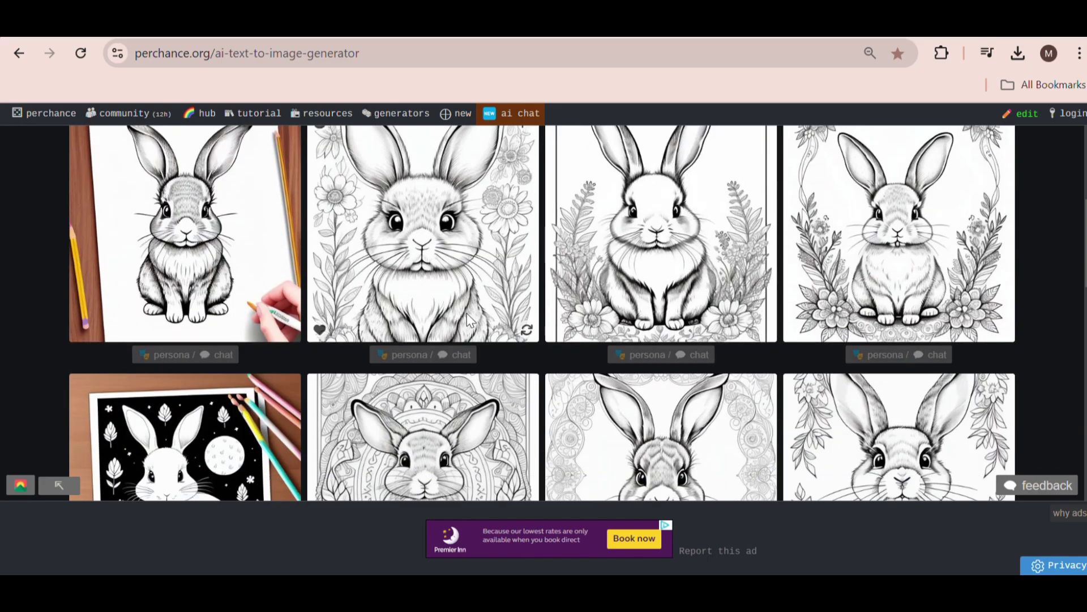
pyautogui.scroll(-5, 468, 320)
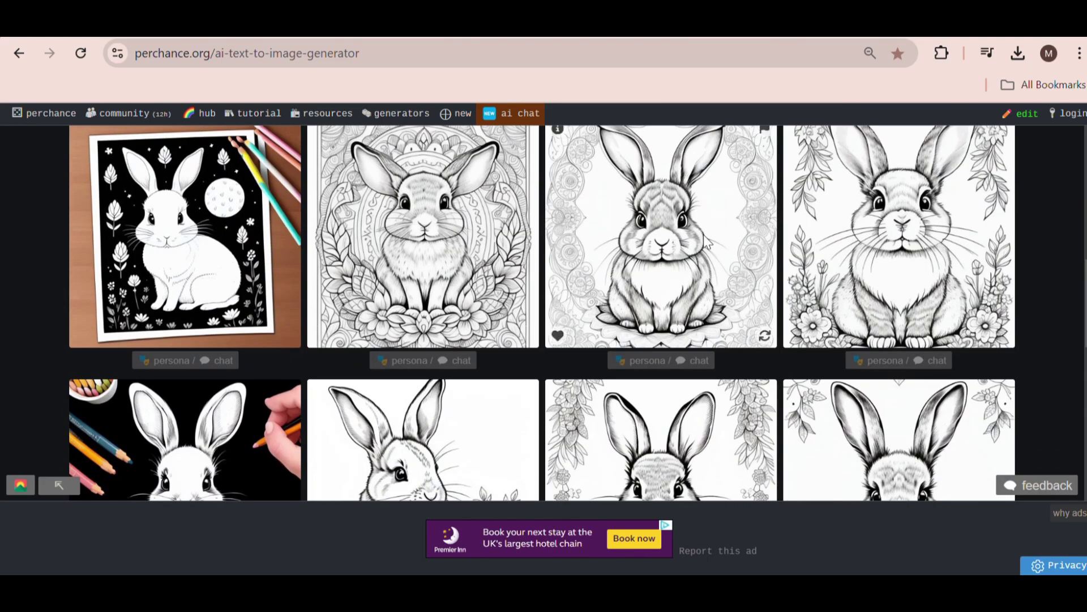
pyautogui.scroll(-5, 736, 261)
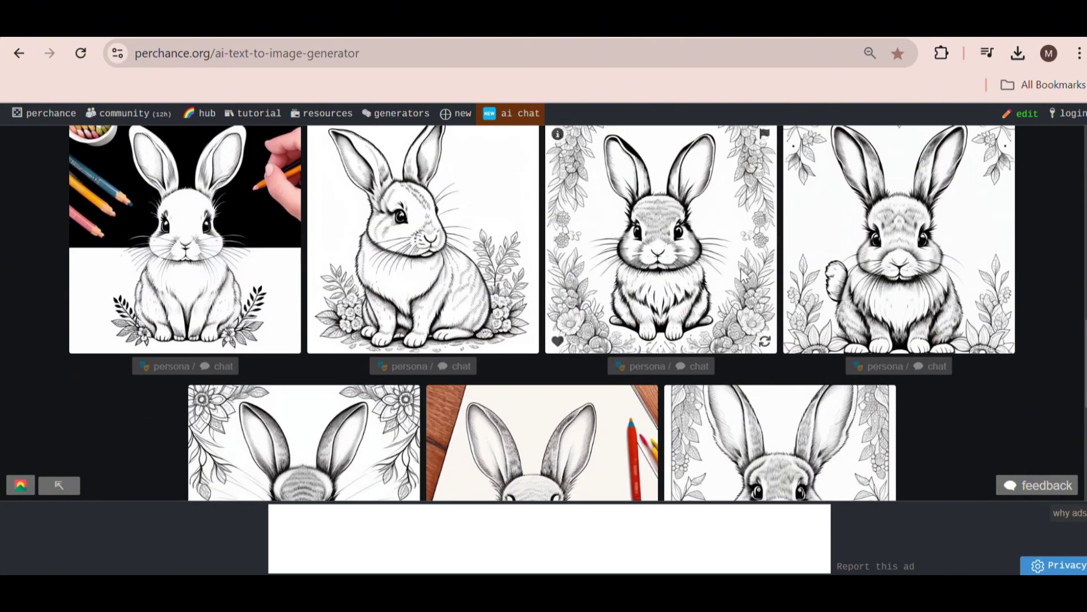
pyautogui.scroll(-3, 736, 312)
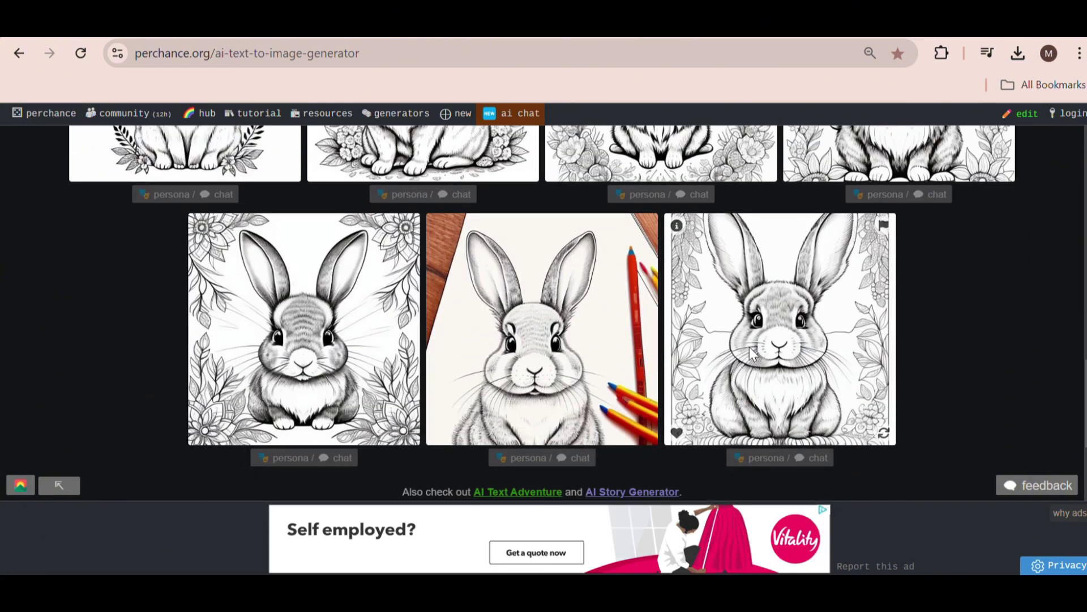
# - Generate a fresh batch of cute bunny coloring pages
pyautogui.scroll(10, 657, 357)
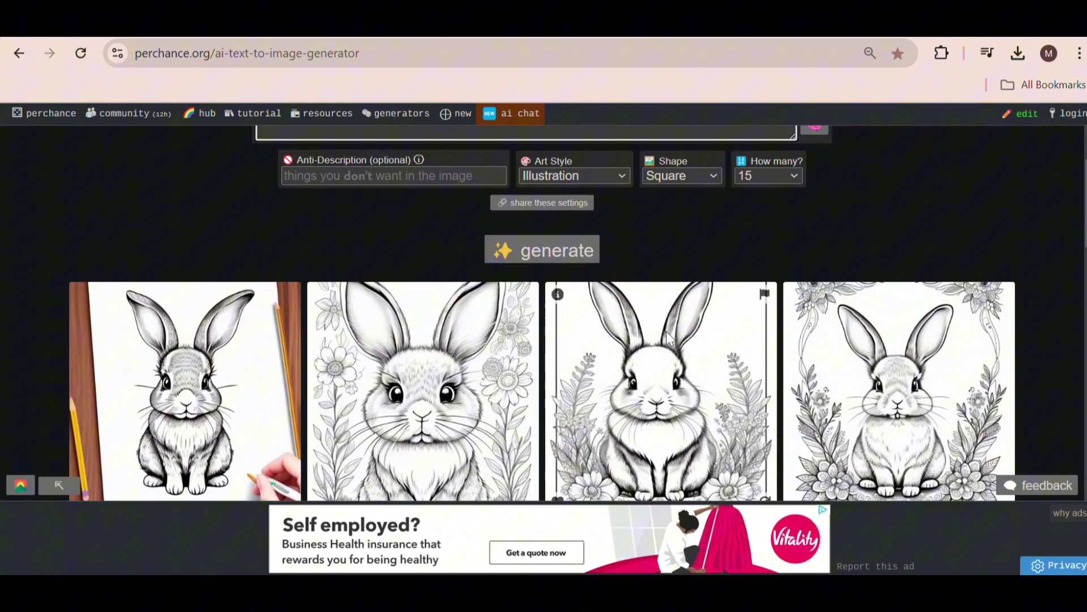
pyautogui.click(558, 255)
pyautogui.scroll(2, 689, 314)
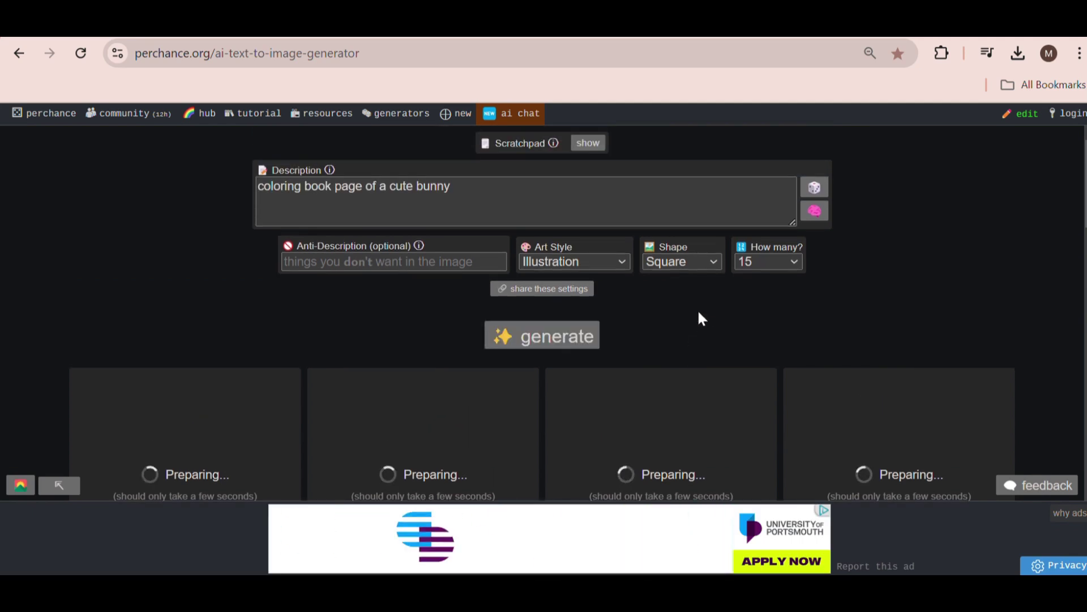
pyautogui.scroll(-3, 700, 318)
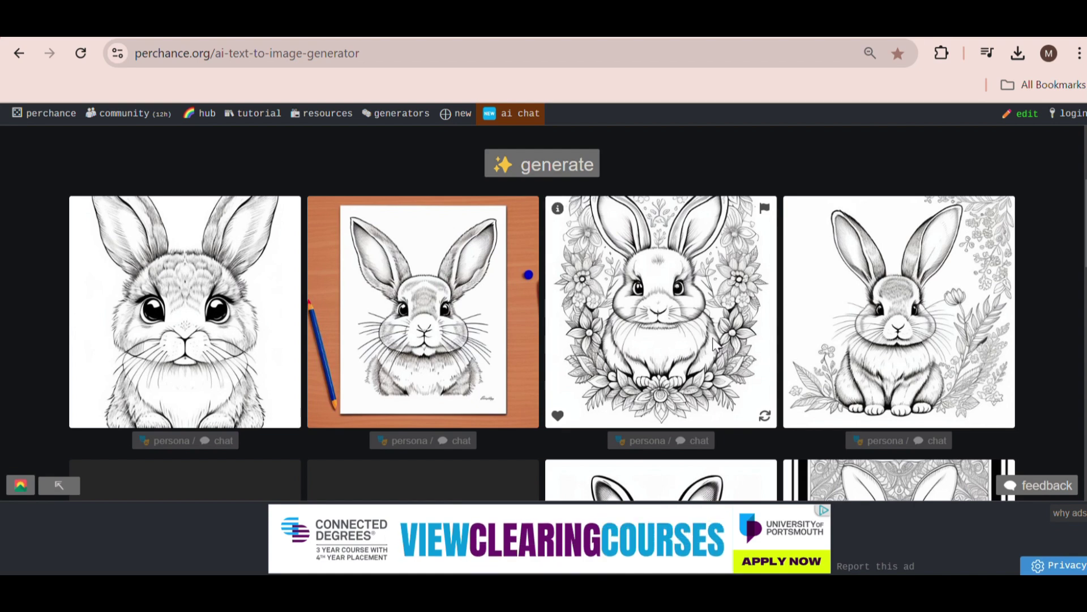
# - Save the fourth bunny coloring page image to disk
pyautogui.scroll(-6, 759, 332)
pyautogui.rightClick(887, 196)
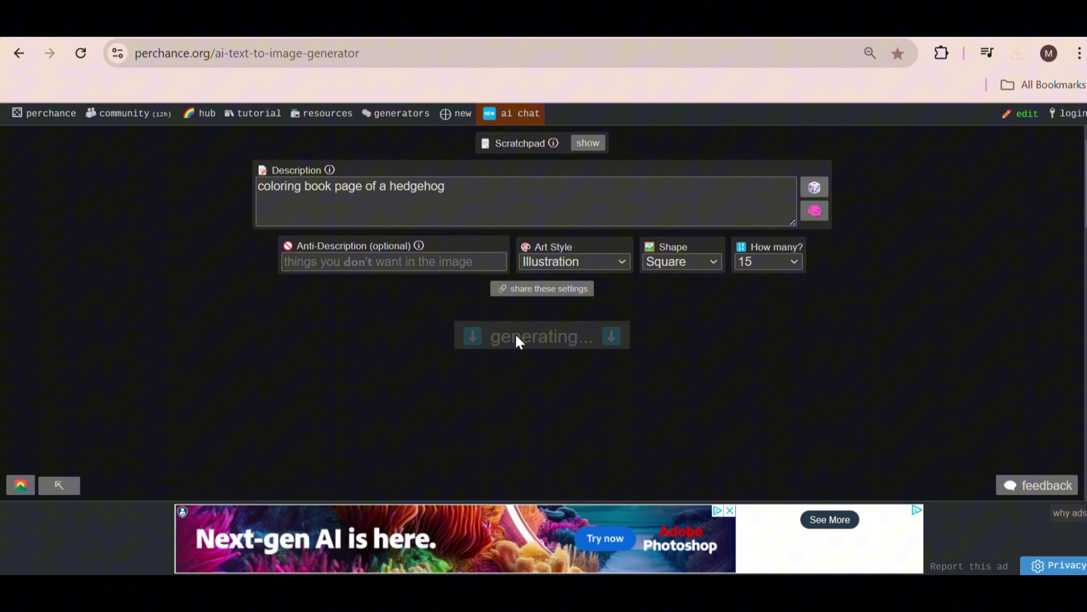
pyautogui.scroll(-3, 748, 272)
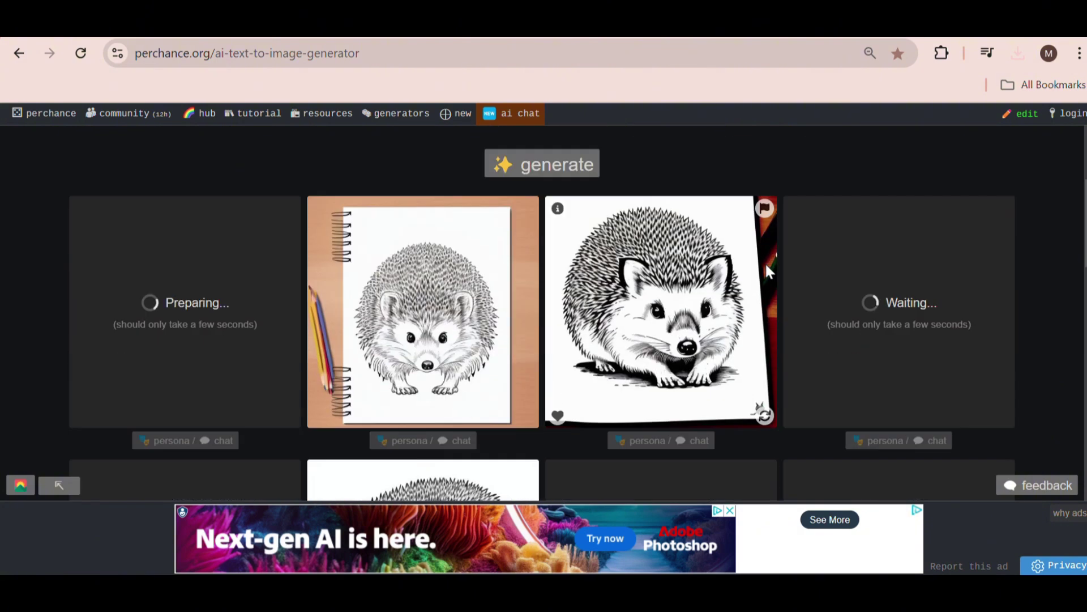
# - Generate images for 'coloring book page of a hedgehog' and browse the results
pyautogui.scroll(-5, 865, 276)
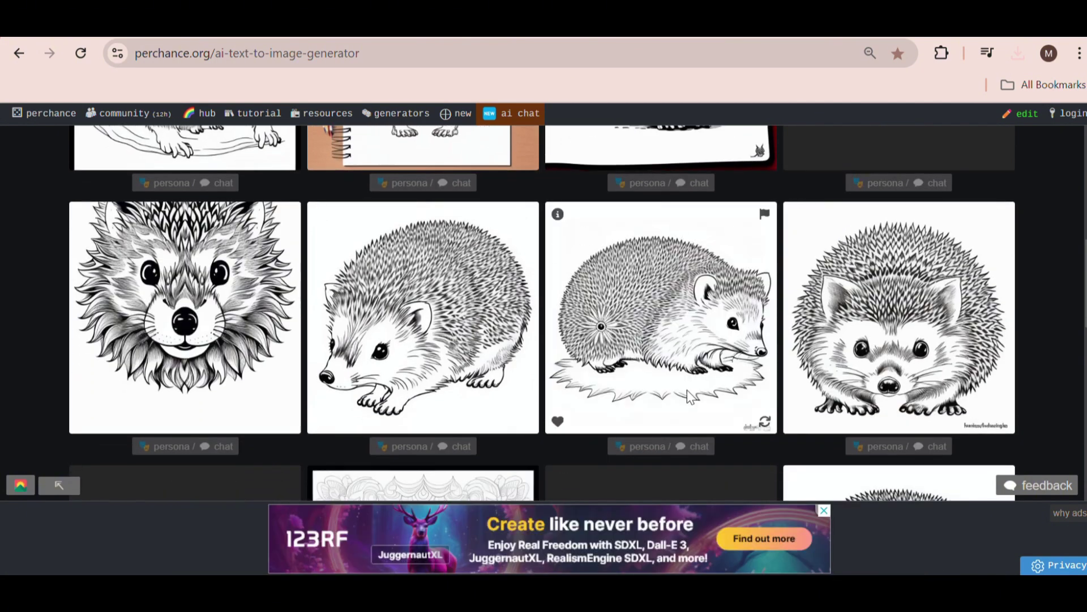
pyautogui.scroll(-5, 850, 262)
pyautogui.scroll(-5, 835, 297)
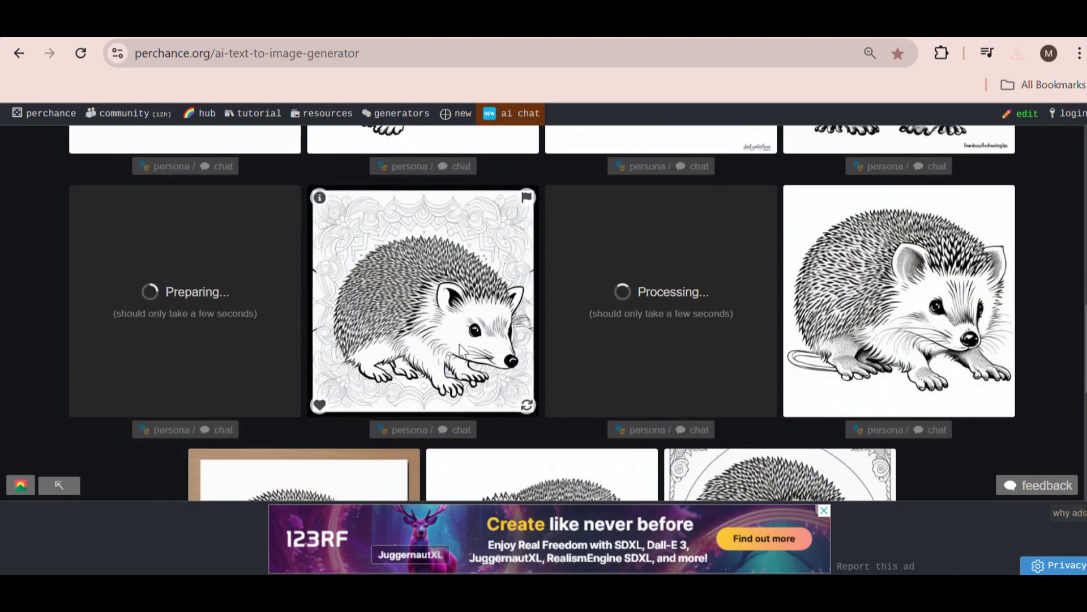
pyautogui.scroll(3, 544, 298)
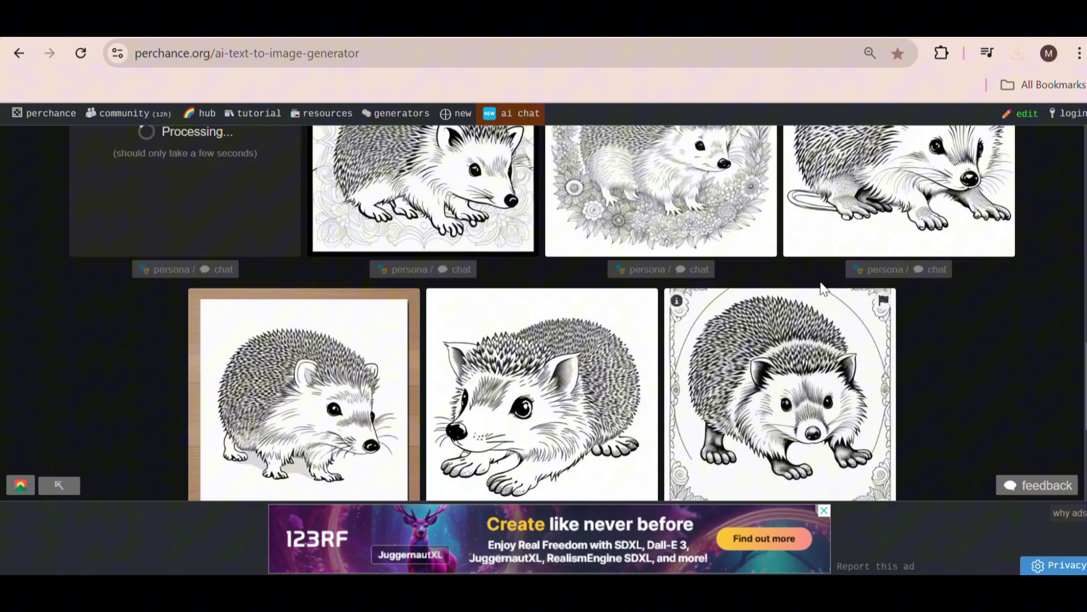
pyautogui.scroll(-2, 368, 261)
pyautogui.scroll(-3, 453, 255)
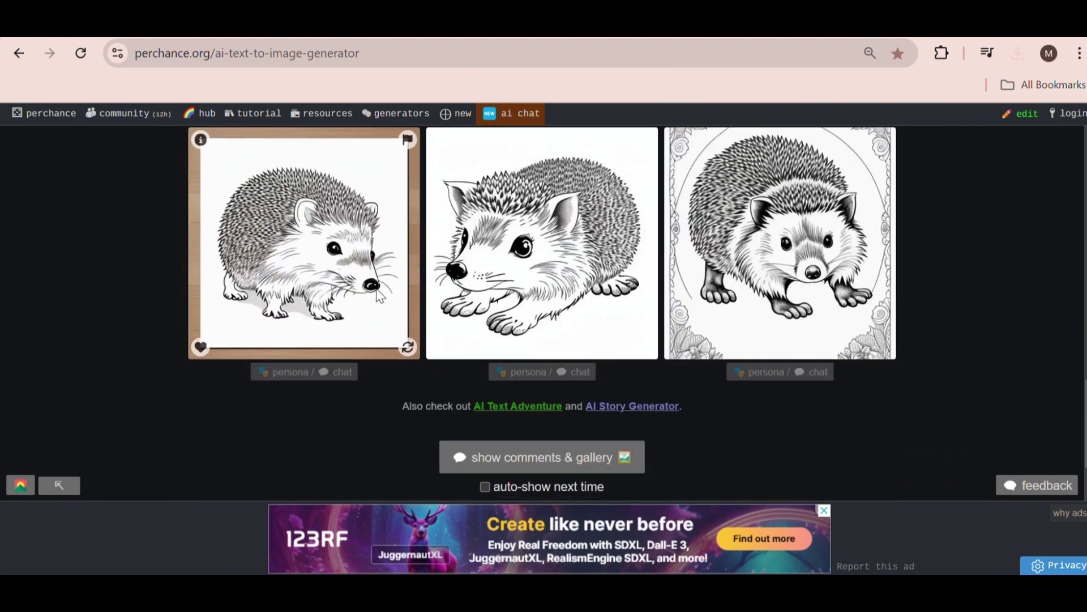
pyautogui.scroll(4, 470, 254)
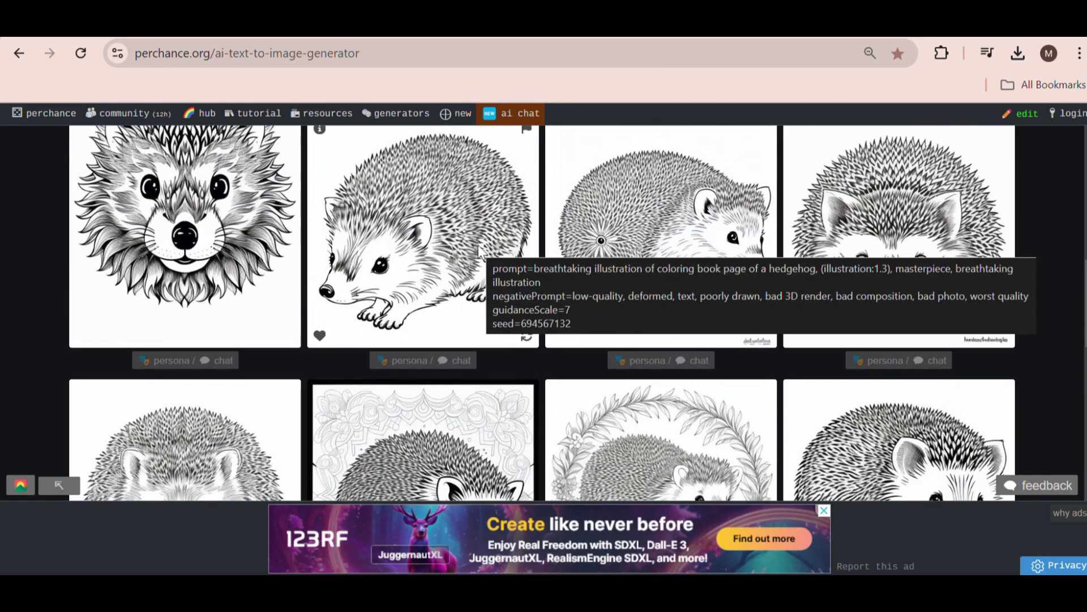
pyautogui.scroll(7, 481, 245)
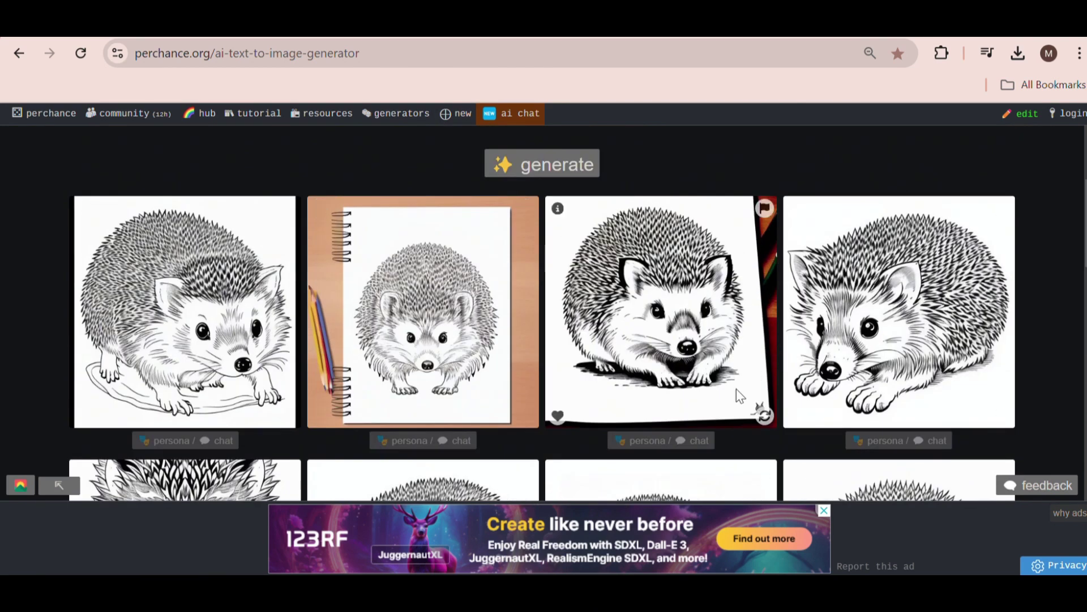
pyautogui.scroll(3, 800, 352)
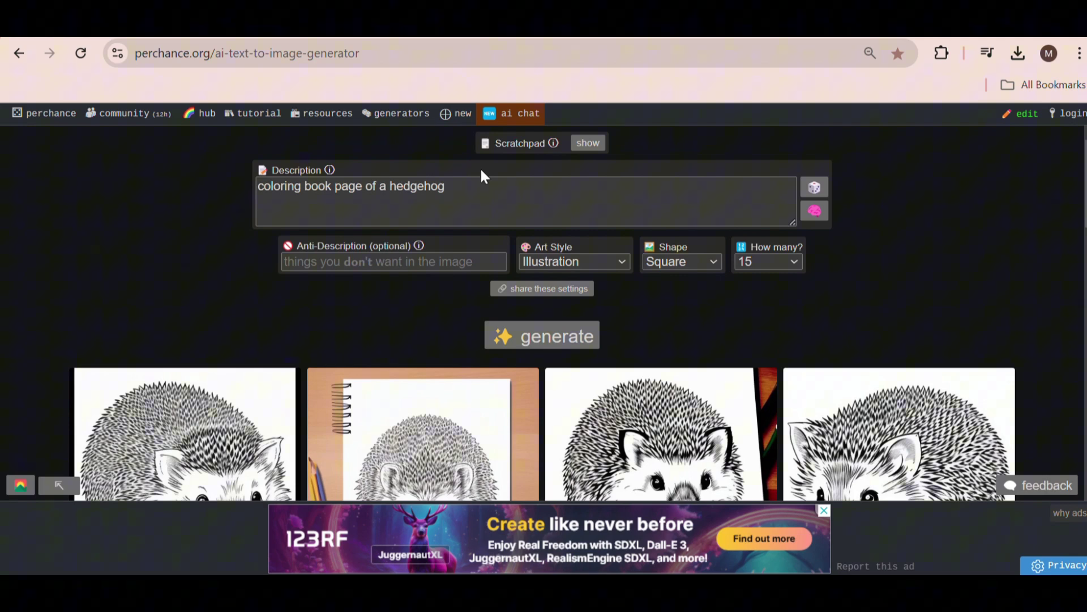
pyautogui.scroll(-10, 480, 167)
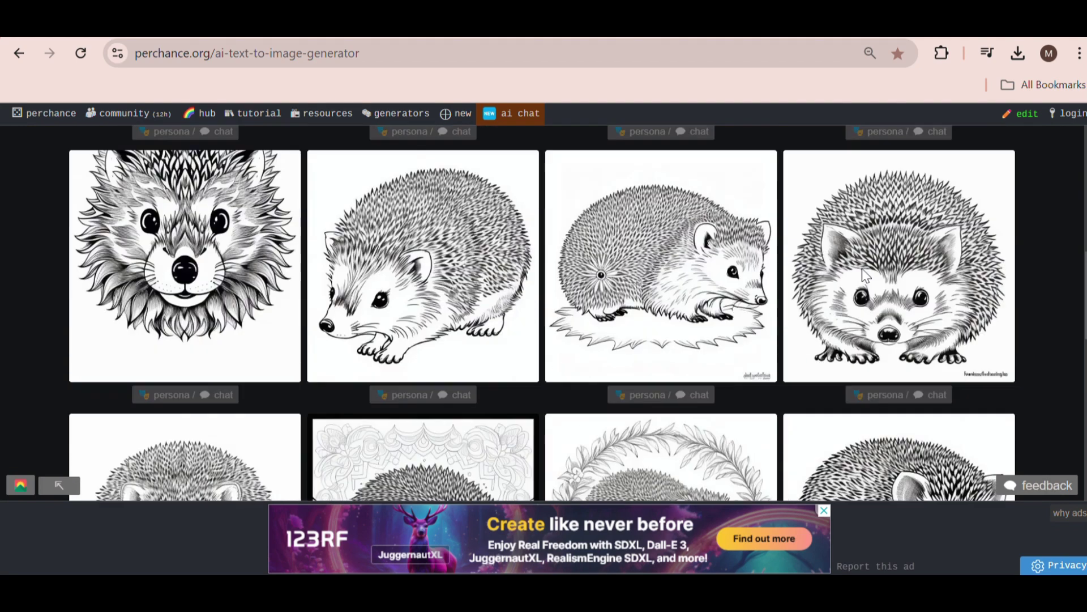
pyautogui.scroll(-3, 838, 280)
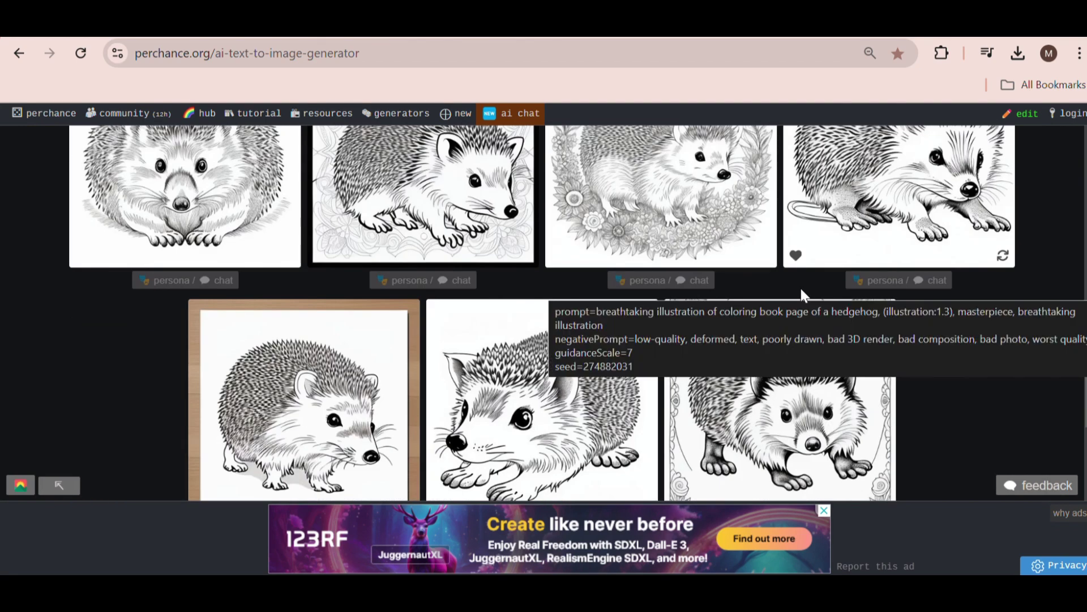
# - Change the description to 'coloring book page of a kitten', generate, and browse the results
pyautogui.scroll(13, 796, 333)
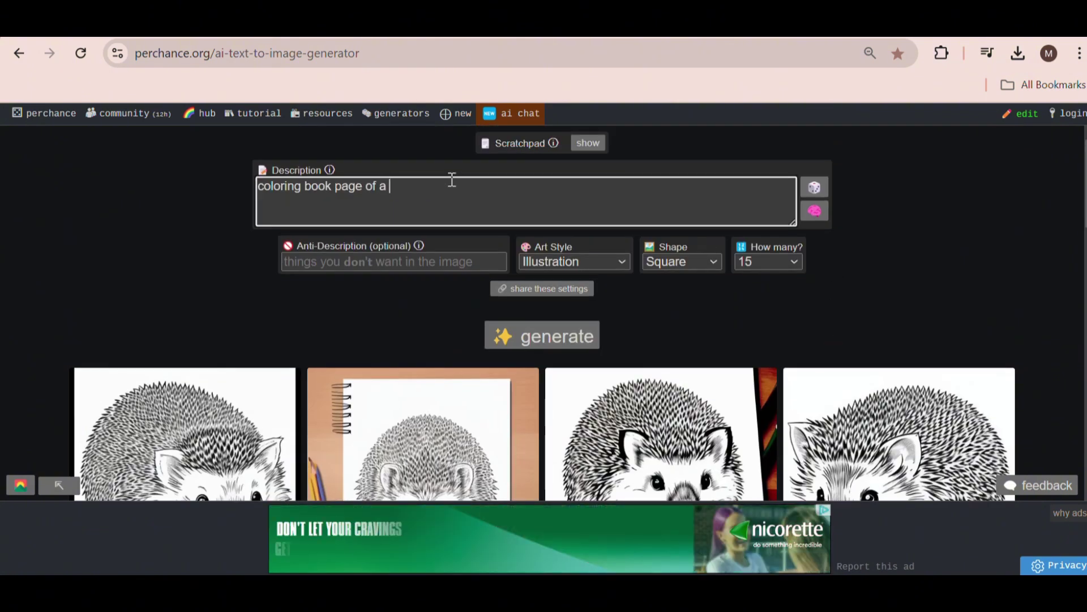
pyautogui.write('kitten')
pyautogui.press('Return')
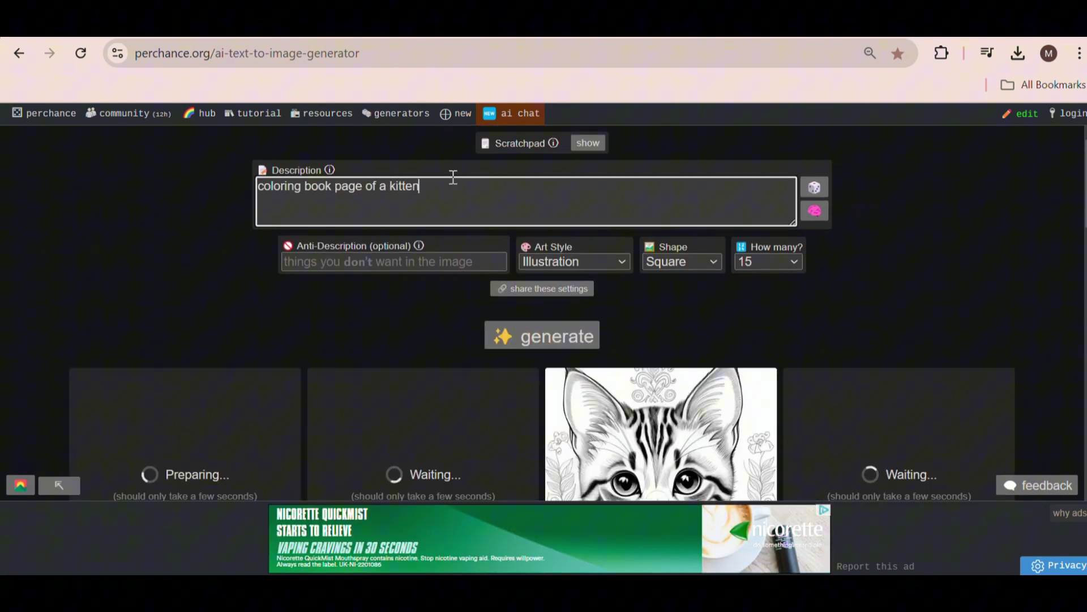
pyautogui.scroll(-3, 542, 326)
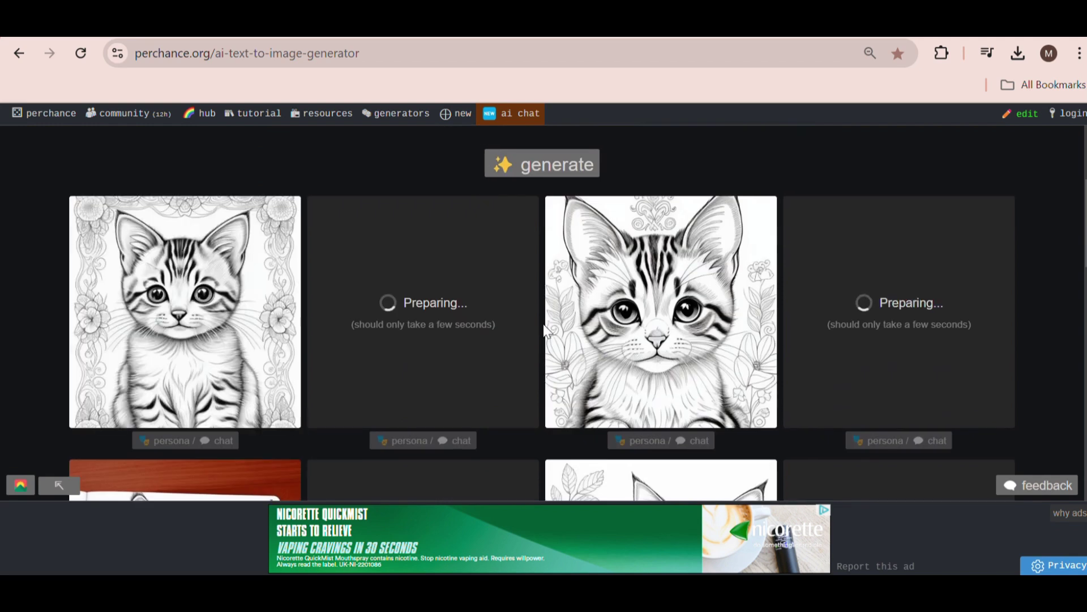
pyautogui.scroll(-5, 490, 306)
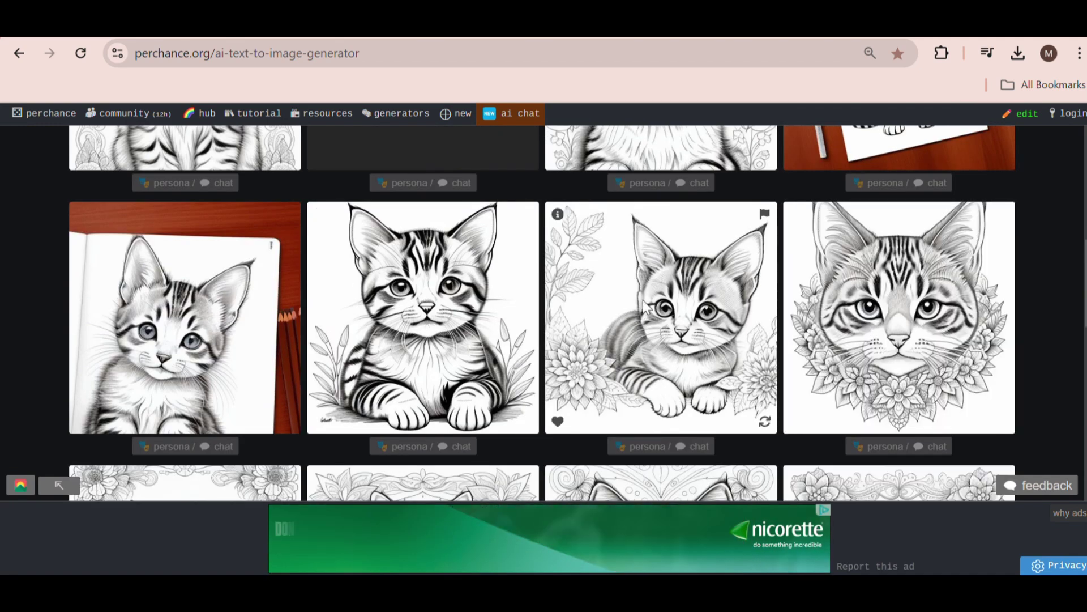
pyautogui.scroll(-3, 641, 276)
pyautogui.scroll(-5, 641, 275)
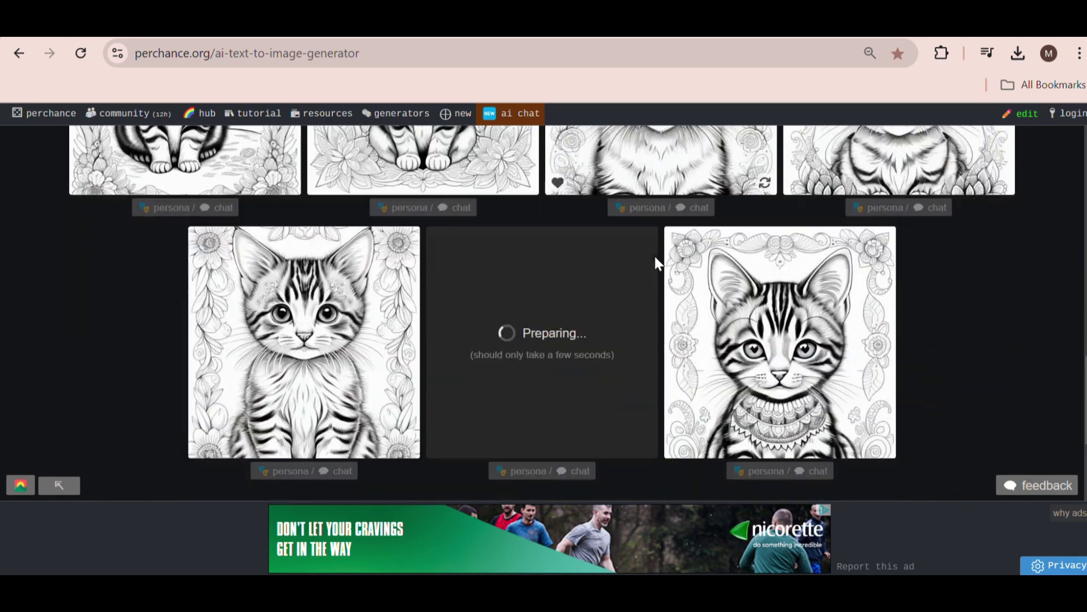
pyautogui.scroll(5, 645, 282)
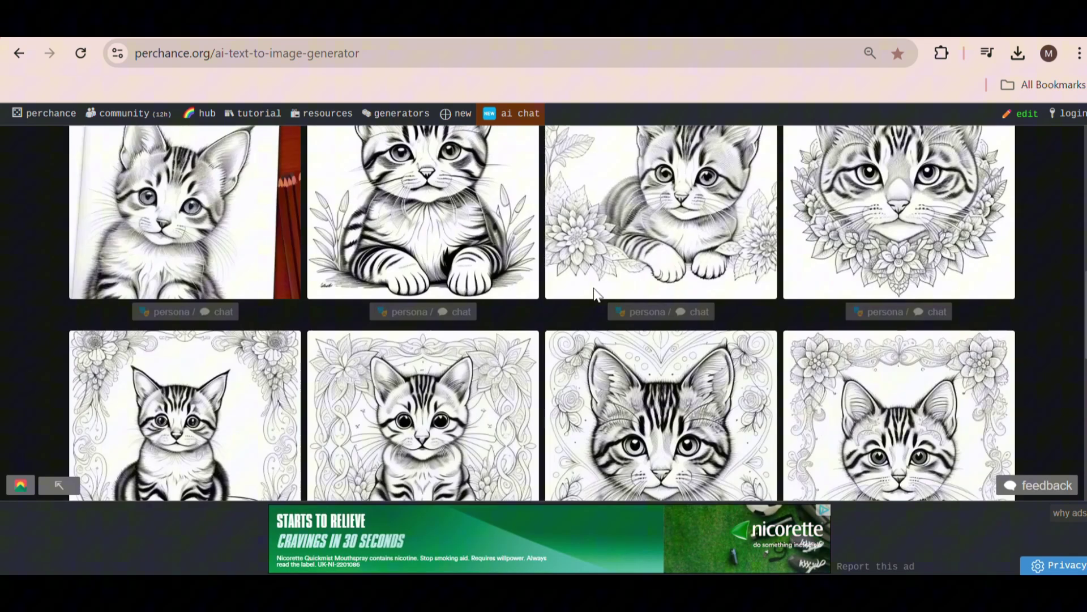
pyautogui.scroll(10, 728, 314)
# - Generate another batch of kitten coloring pages and look through them
pyautogui.click(583, 337)
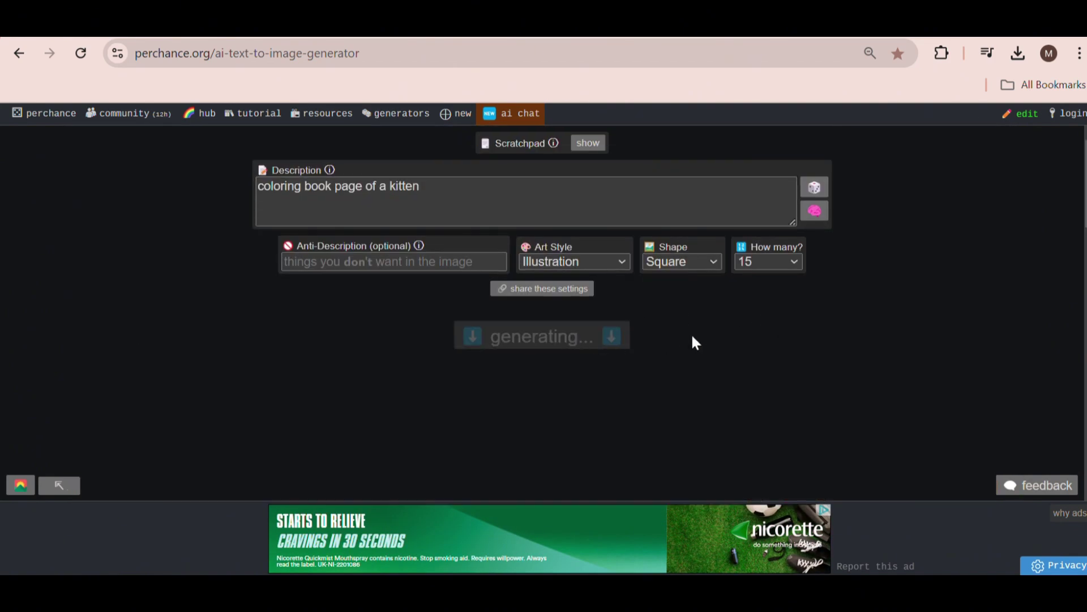
pyautogui.scroll(-4, 575, 322)
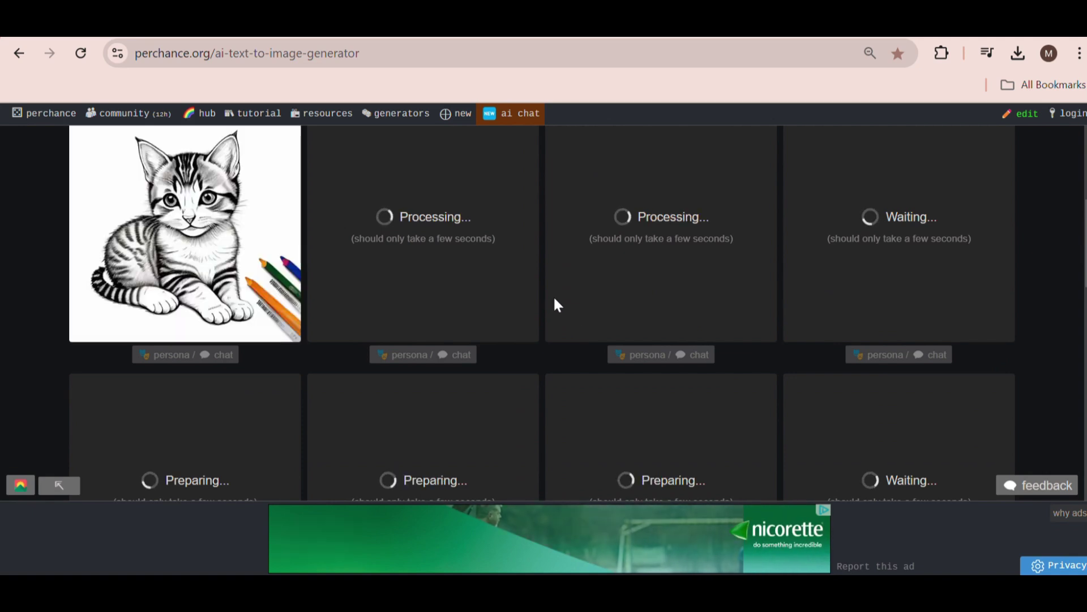
pyautogui.moveTo(558, 296)
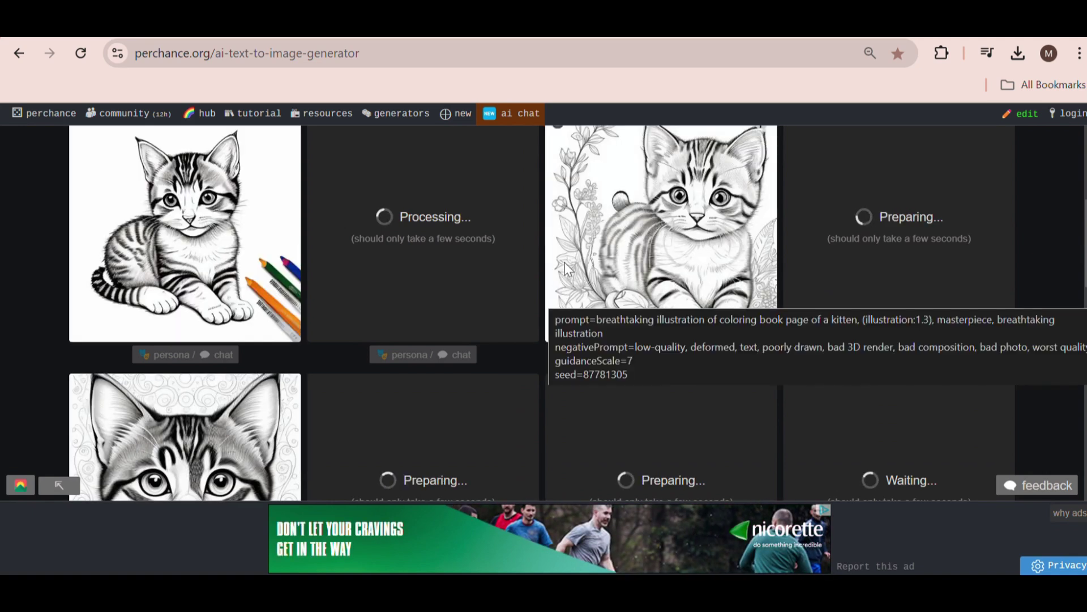
pyautogui.scroll(-3, 211, 237)
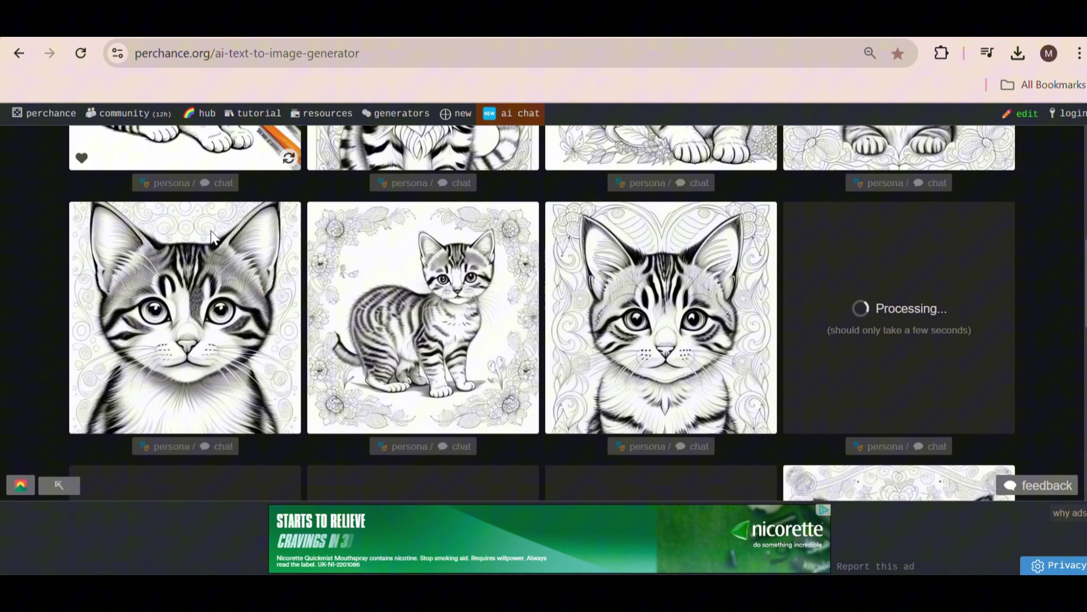
pyautogui.moveTo(766, 424)
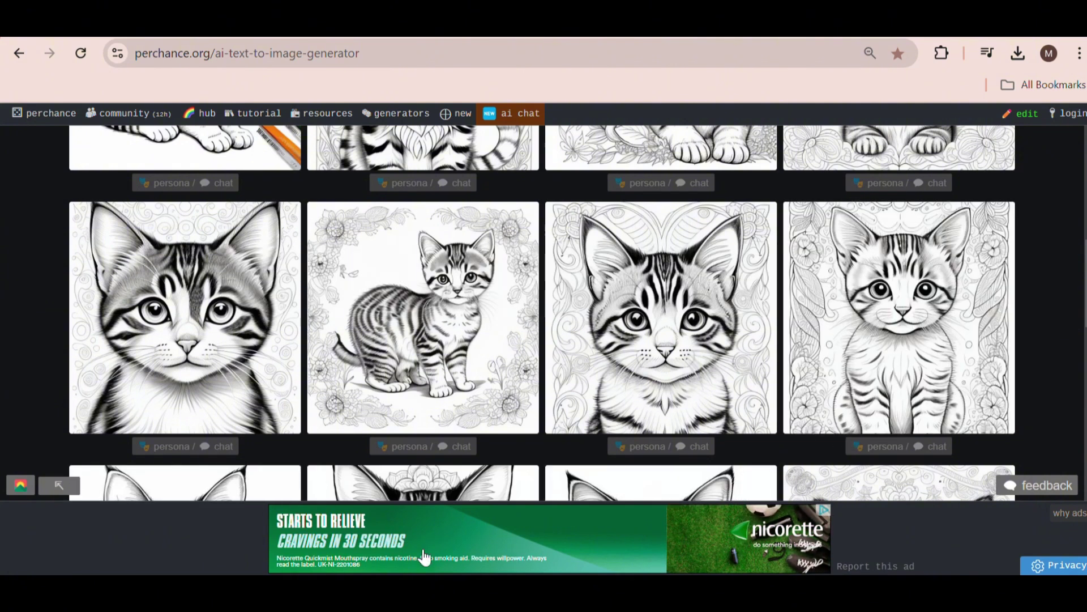
pyautogui.scroll(8, 985, 447)
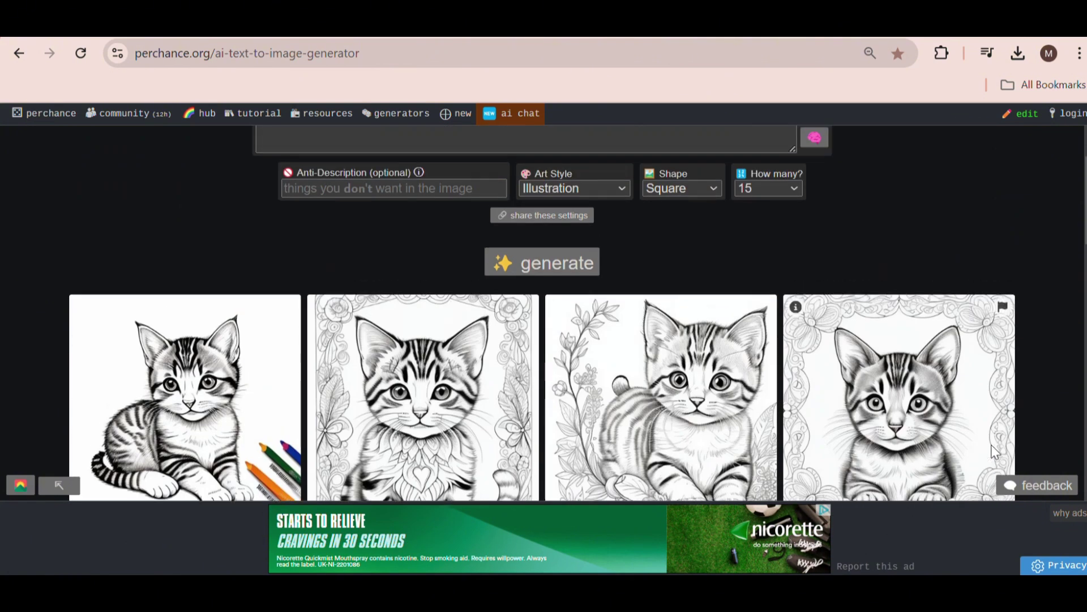
# - Calculate the 17.475 x 8.75 in cover size for a 100-page 8.5 x 8.5 in paperback
pyautogui.moveTo(991, 444)
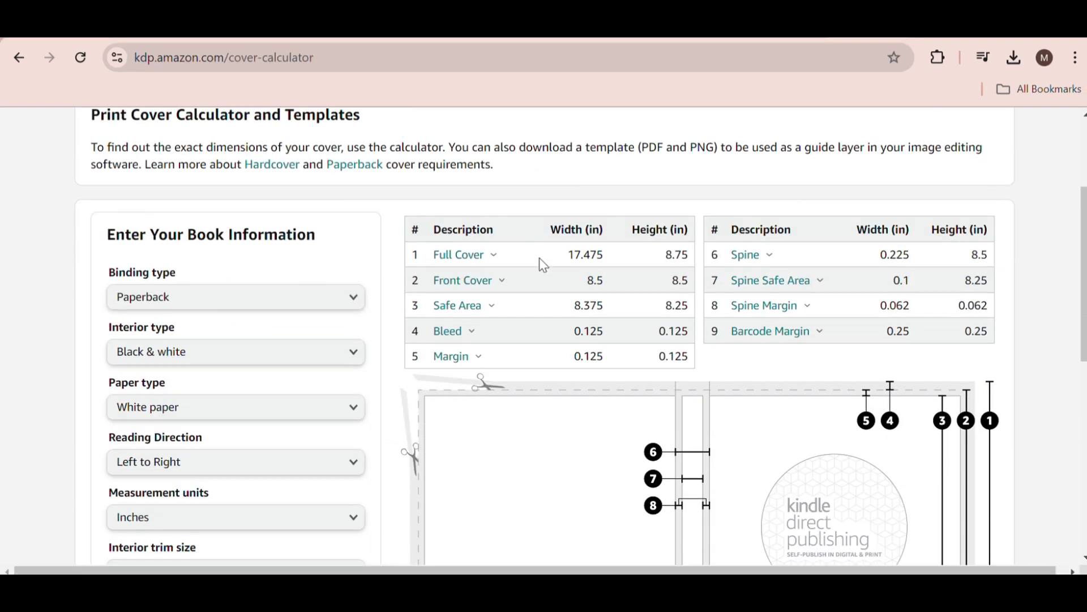
pyautogui.scroll(-2, 119, 304)
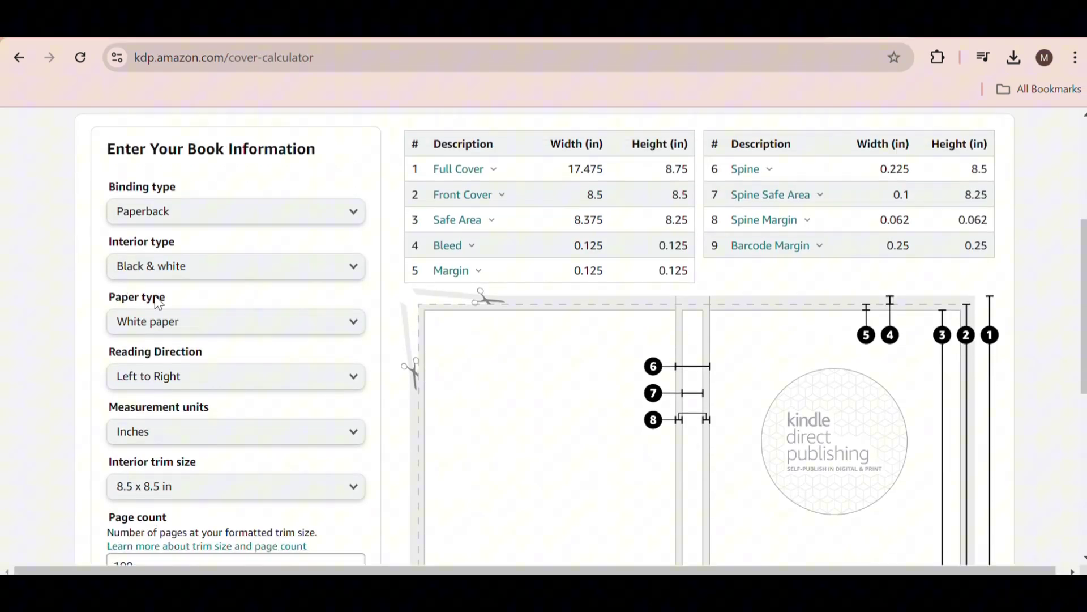
pyautogui.scroll(-4, 227, 289)
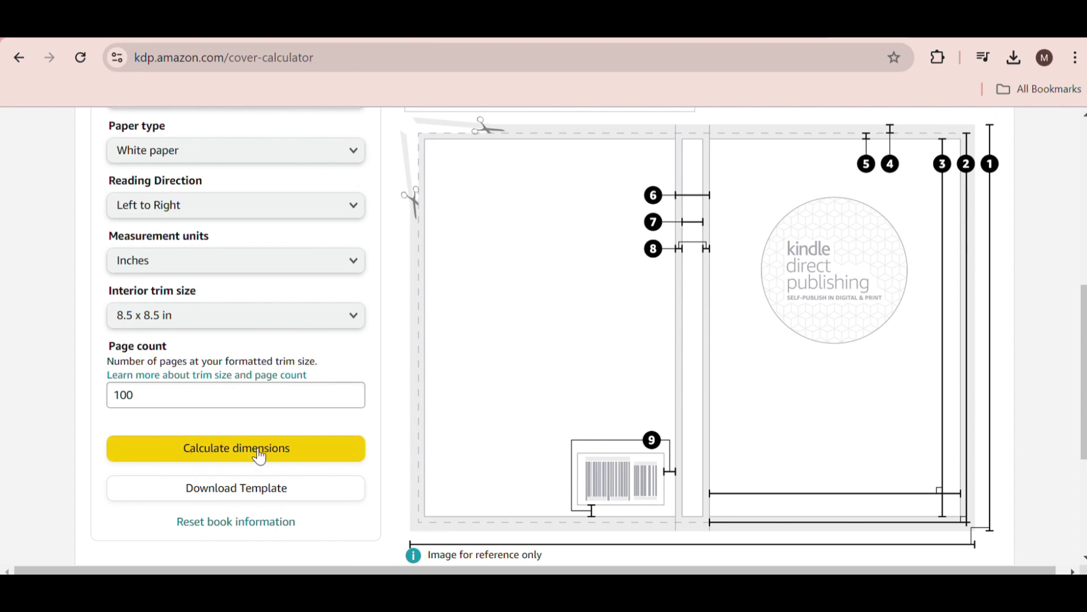
pyautogui.click(260, 456)
pyautogui.scroll(4, 822, 366)
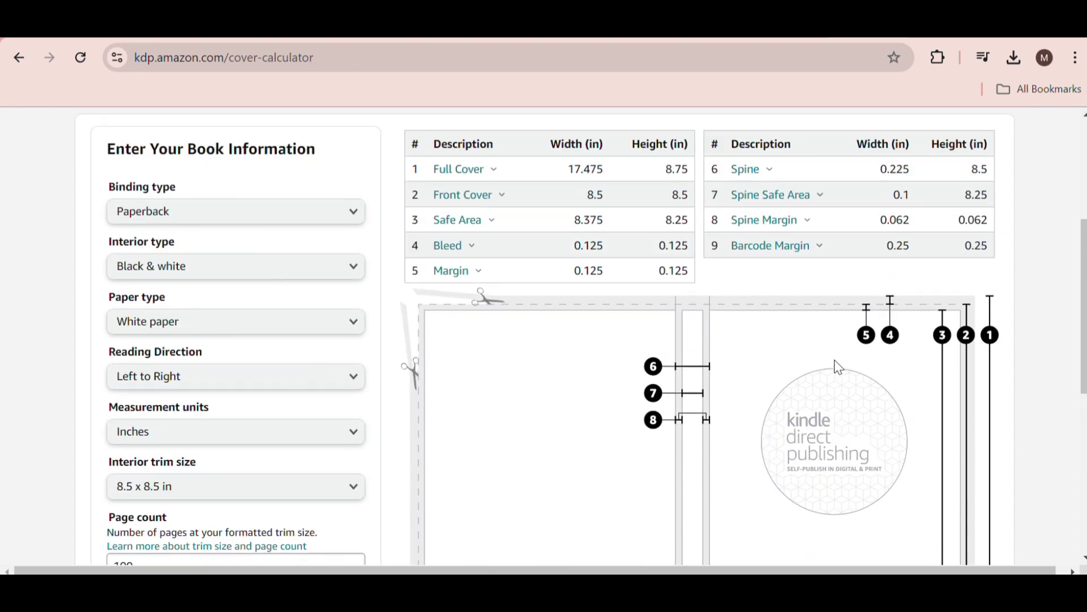
# - Review the results table and download the KDP cover template
pyautogui.scroll(-3, 463, 38)
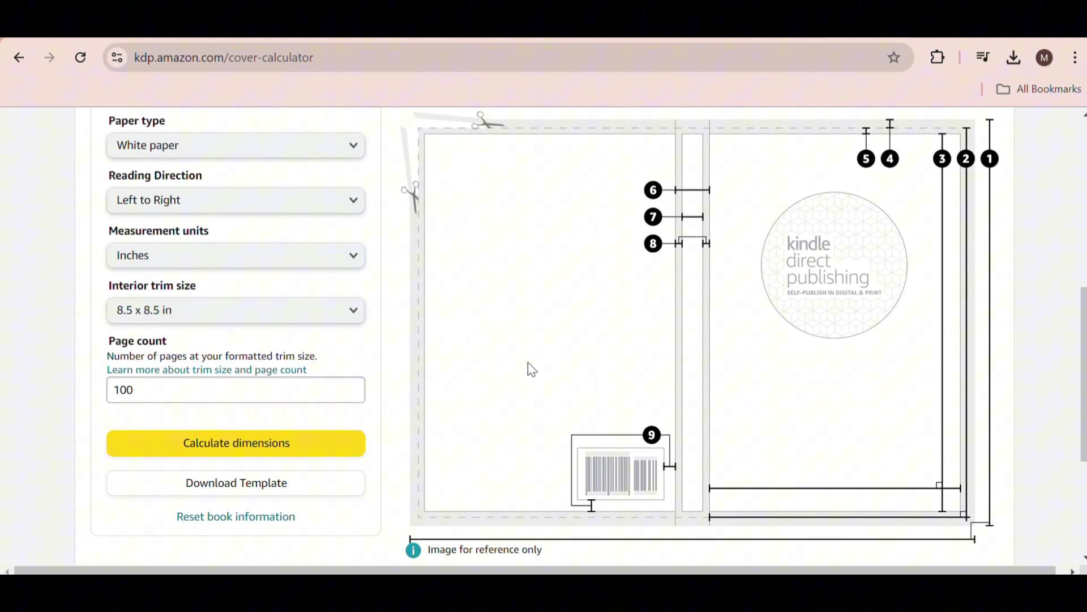
pyautogui.scroll(-2, 529, 369)
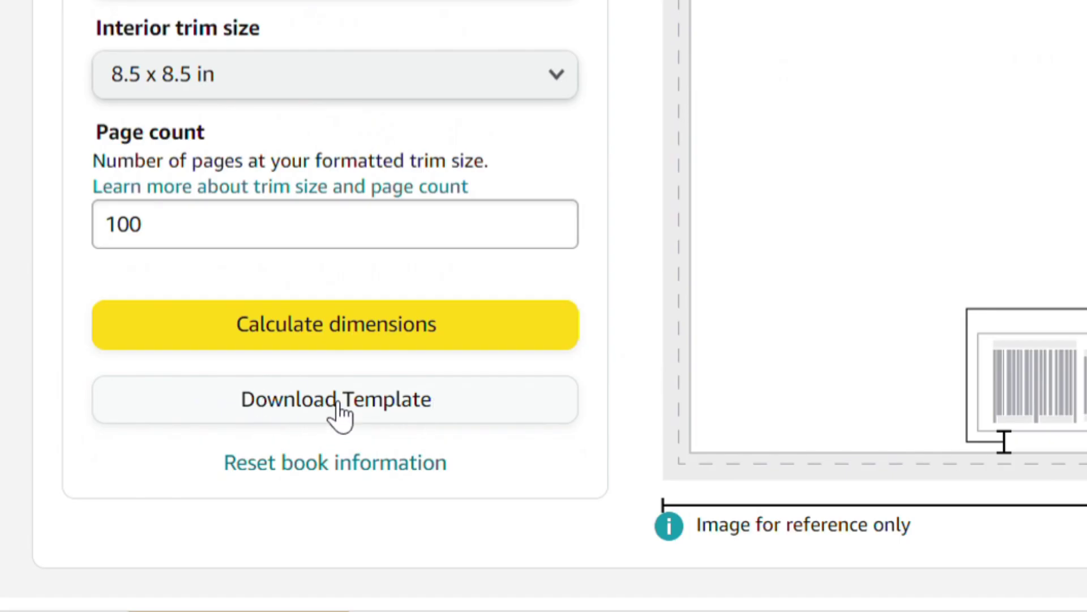
pyautogui.click(294, 402)
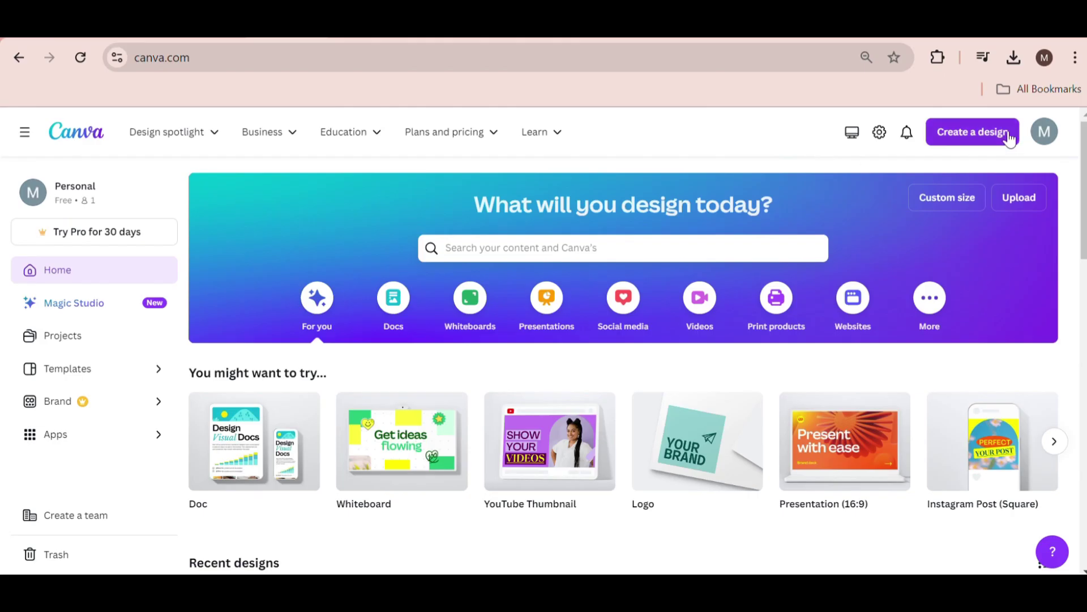
# - Begin a custom-size Canva design, entering the 17.475 x 8.75 in cover dimensions
pyautogui.click(968, 131)
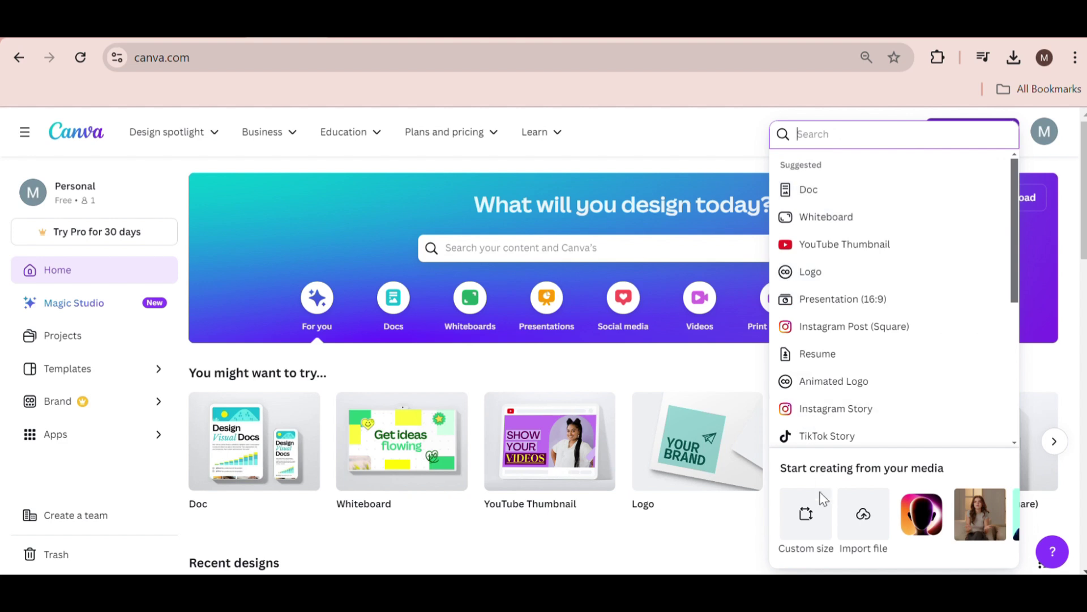
pyautogui.click(801, 530)
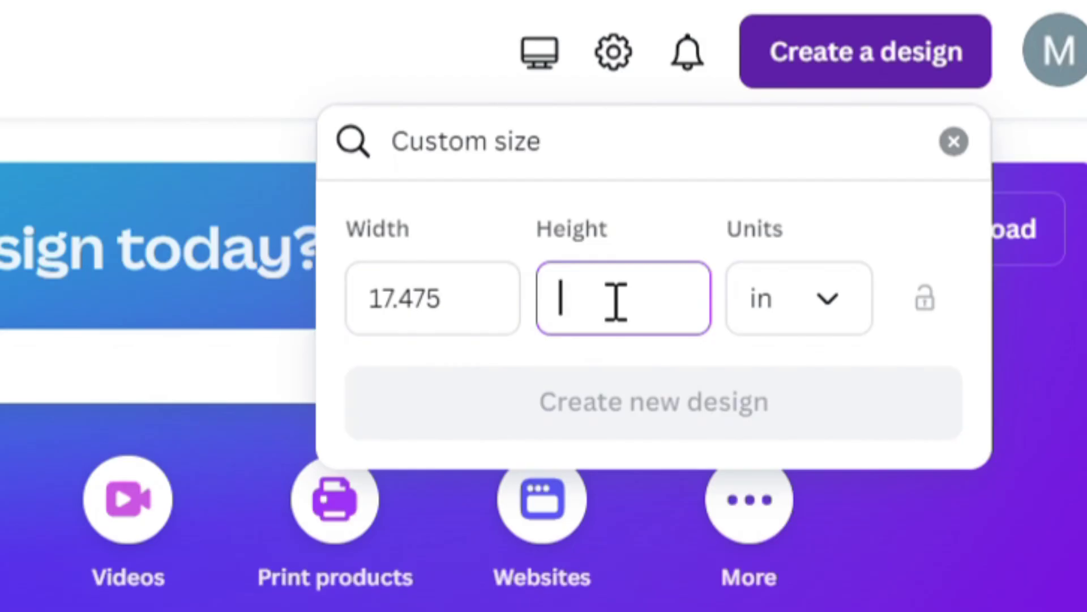
pyautogui.write('8')
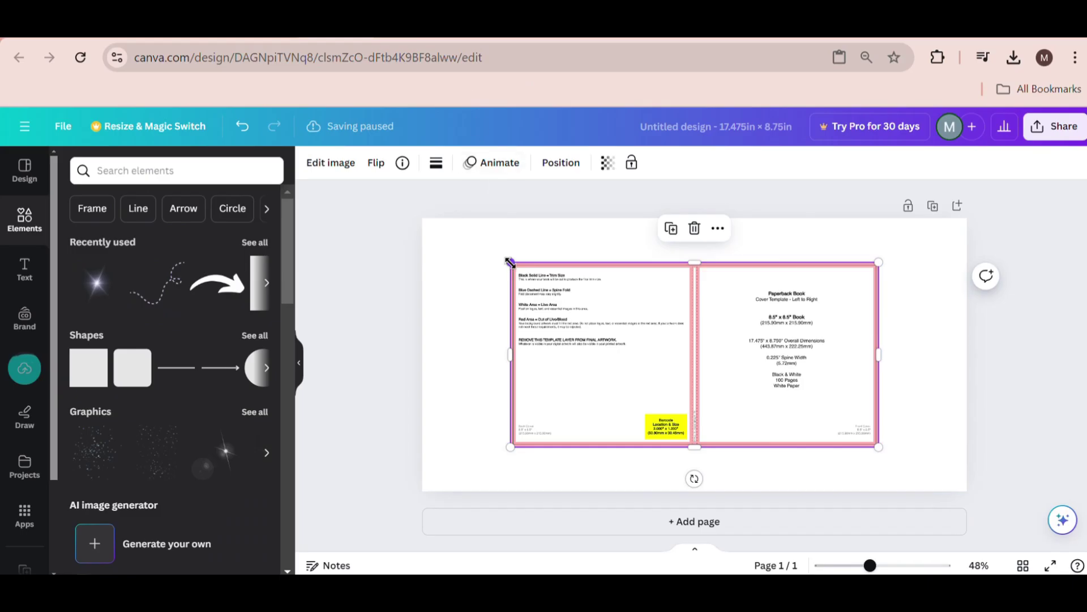
# - Stretch the template image to the page's corners and fade it to 24 transparency
pyautogui.moveTo(510, 262); pyautogui.dragTo(422, 218)
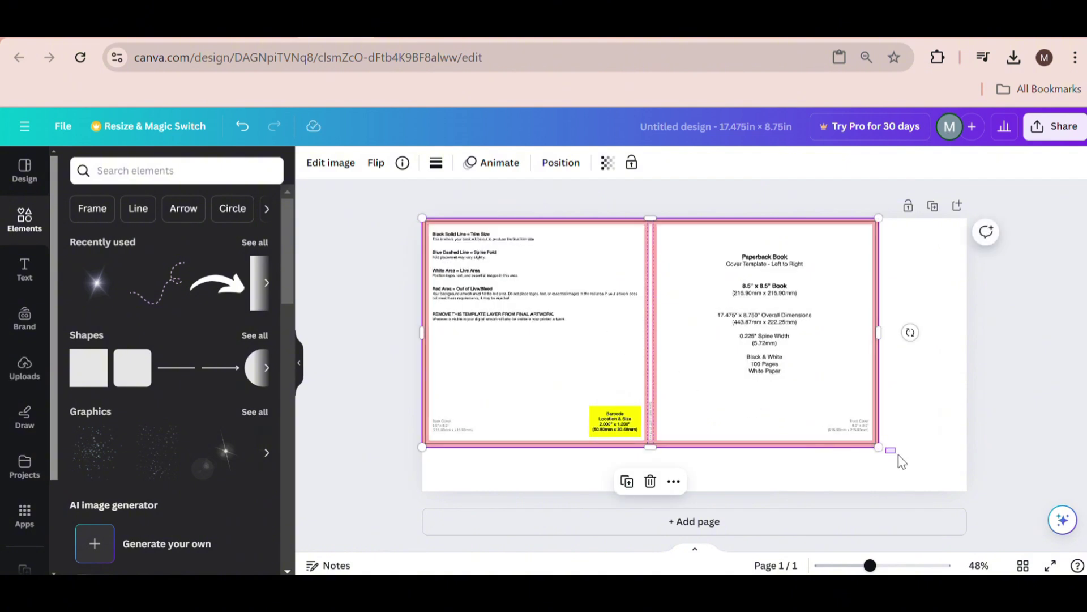
pyautogui.click(905, 460)
pyautogui.click(874, 434)
pyautogui.moveTo(878, 452); pyautogui.dragTo(966, 493)
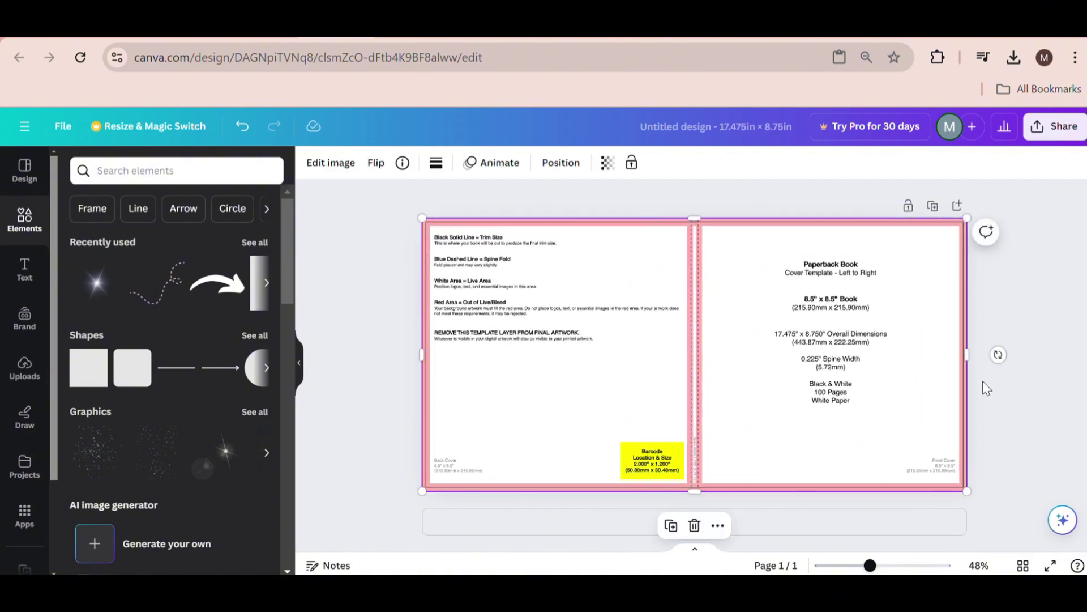
pyautogui.click(601, 165)
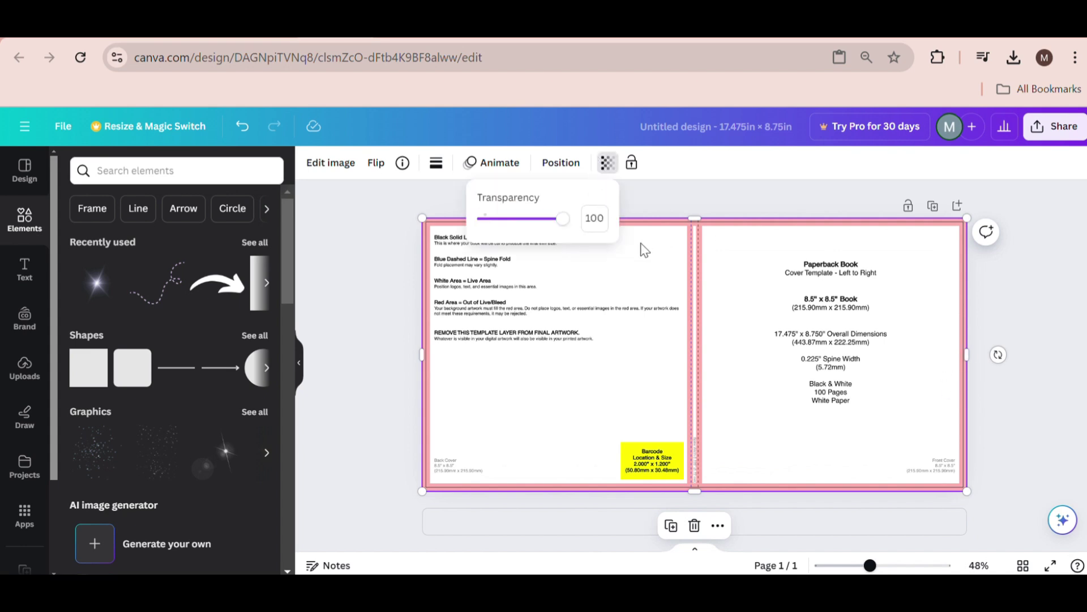
pyautogui.moveTo(568, 219); pyautogui.dragTo(507, 224)
pyautogui.click(1007, 346)
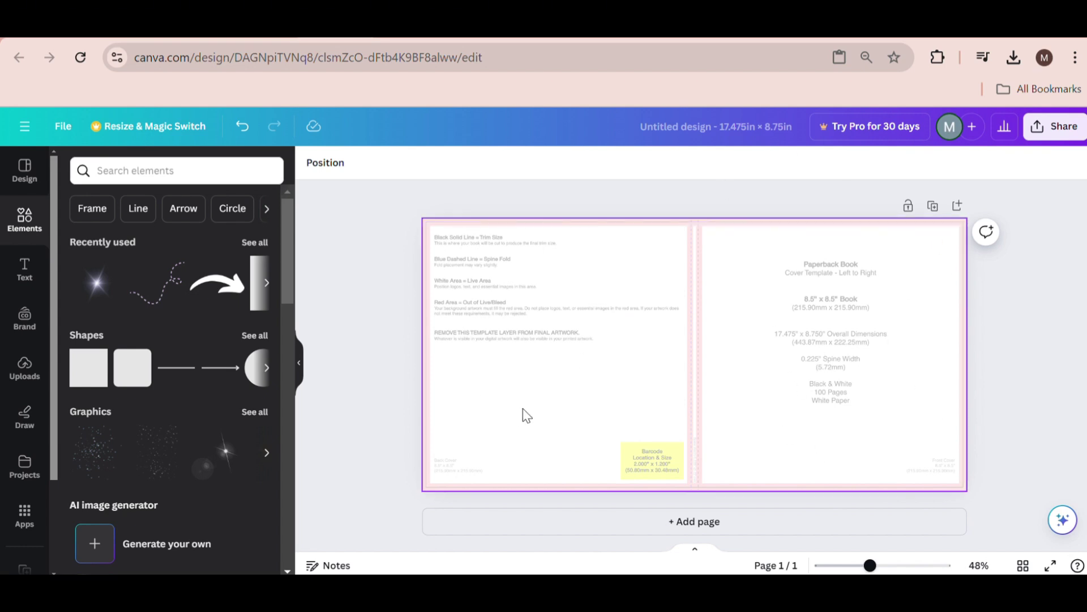
# - Back in the image generator, generate images from the prompt 'golden kitten pencil color'
pyautogui.hotkey('ctrl', 'Tab')
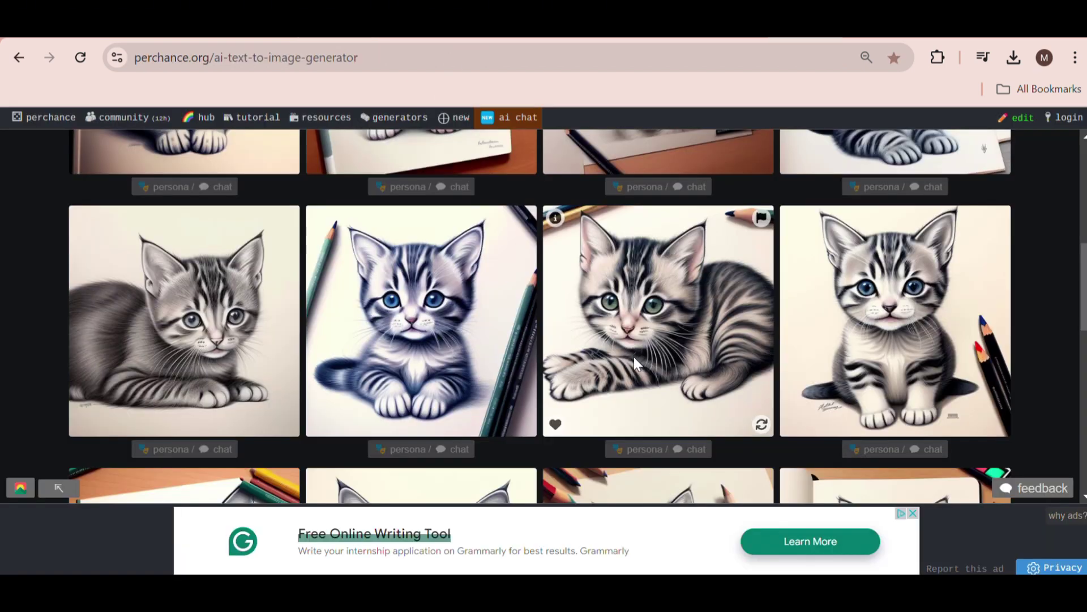
pyautogui.scroll(-5, 661, 359)
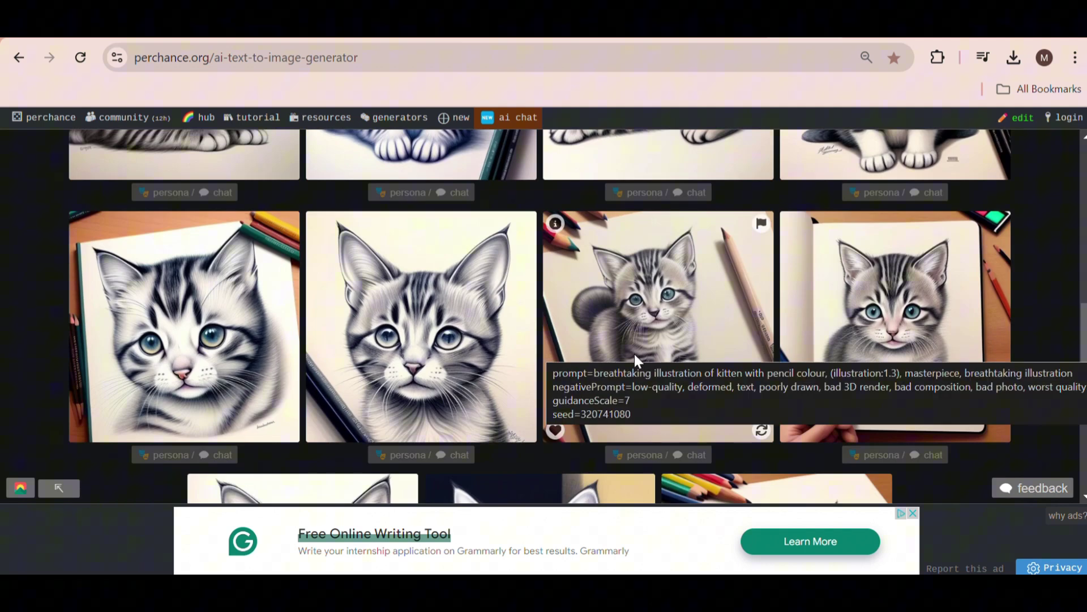
pyautogui.scroll(-5, 559, 376)
pyautogui.scroll(15, 813, 297)
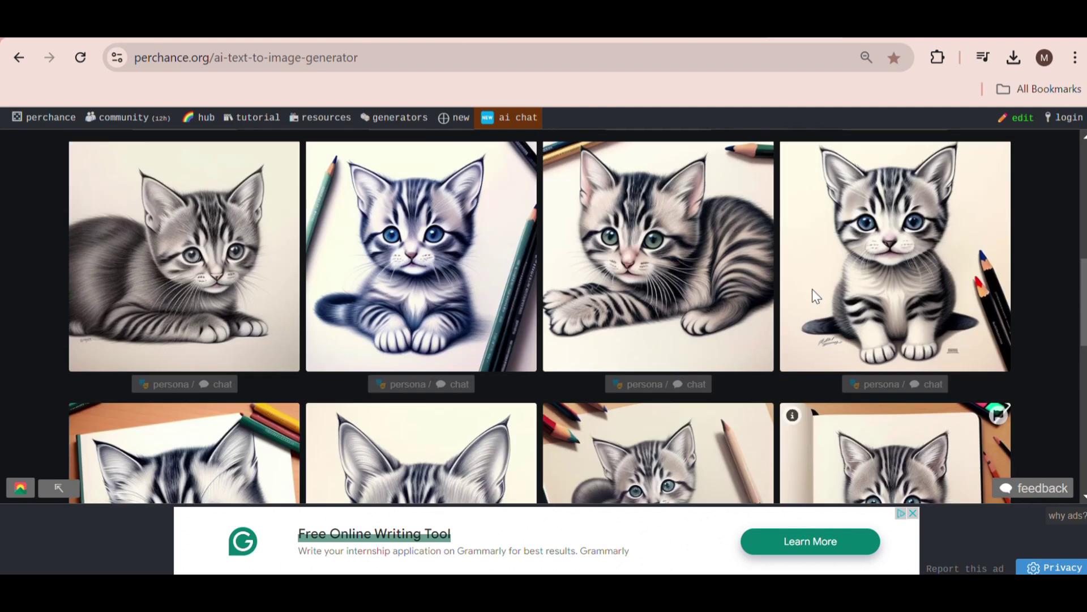
pyautogui.click(551, 204)
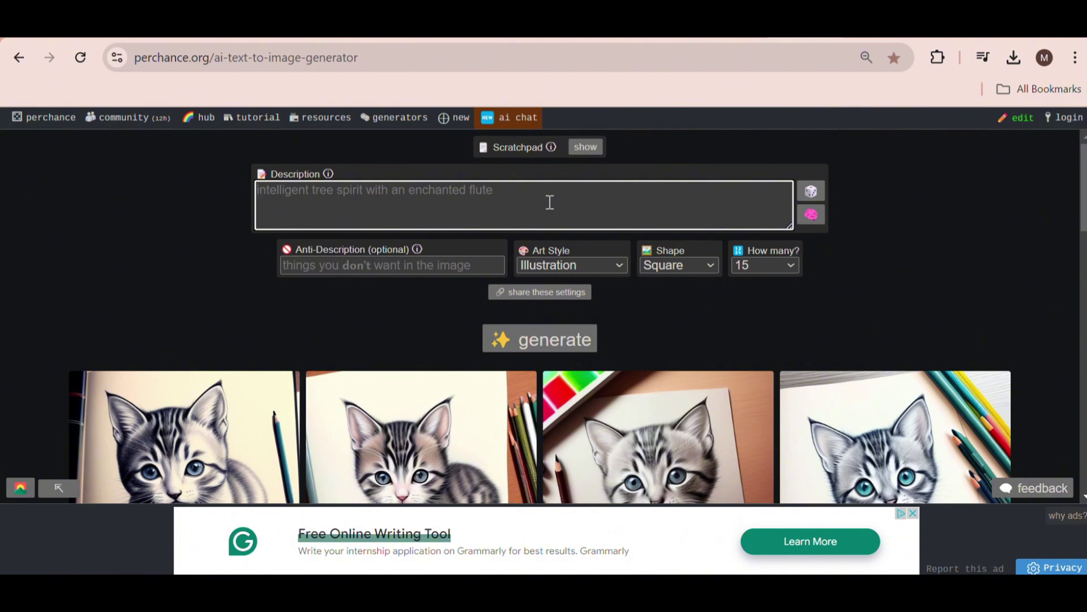
pyautogui.write('golden kitten pencil color')
pyautogui.press('Return')
# - Browse the golden kitten results, generate a fresh batch, and browse it for a kitten
pyautogui.scroll(-2, 537, 195)
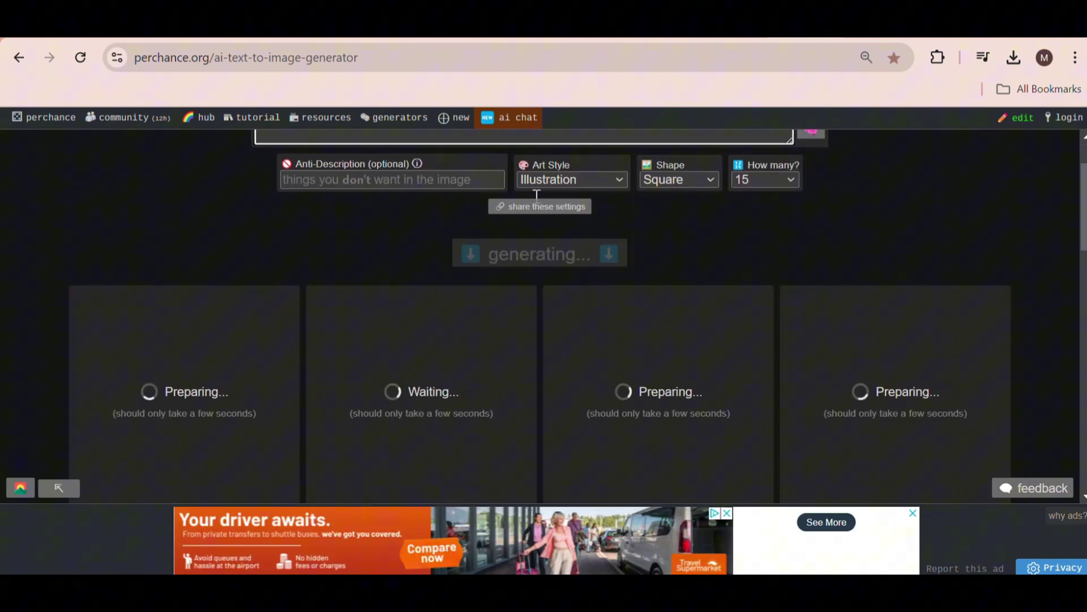
pyautogui.scroll(-2, 532, 195)
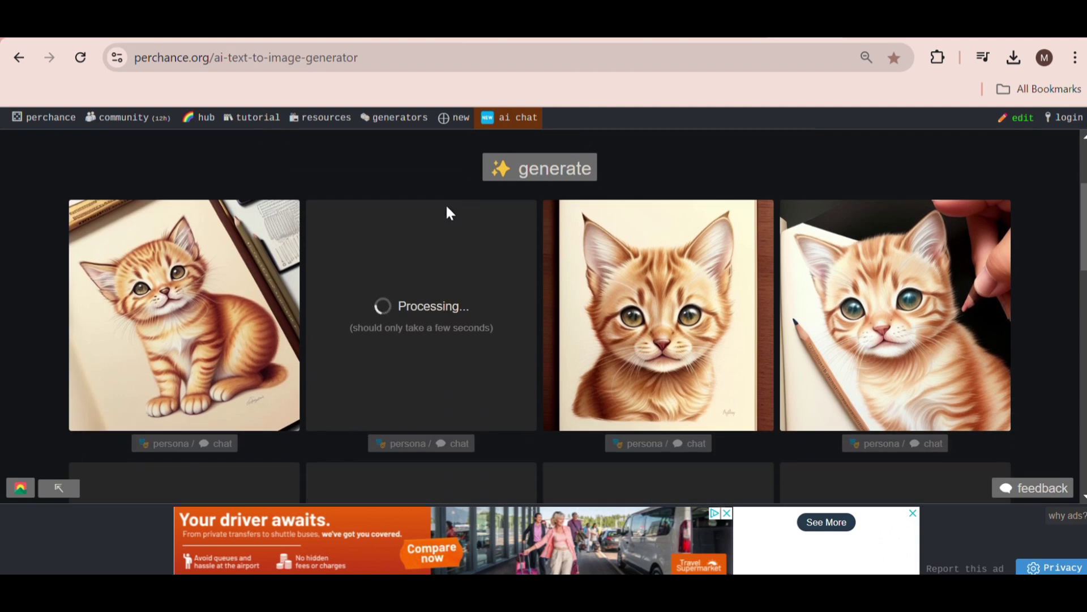
pyautogui.scroll(-3, 334, 306)
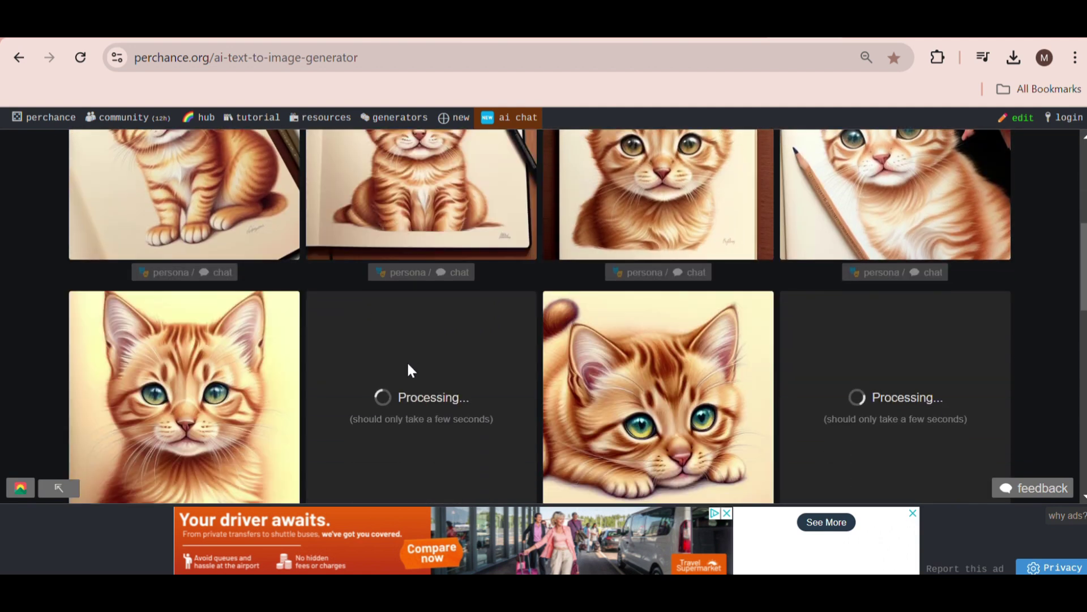
pyautogui.scroll(-2, 406, 363)
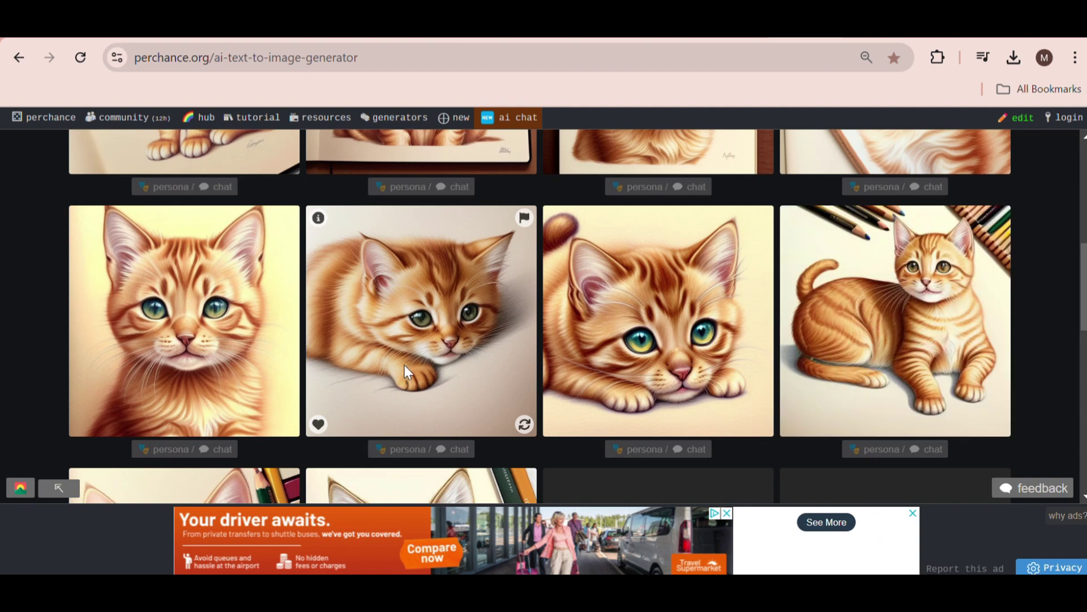
pyautogui.scroll(-2, 403, 361)
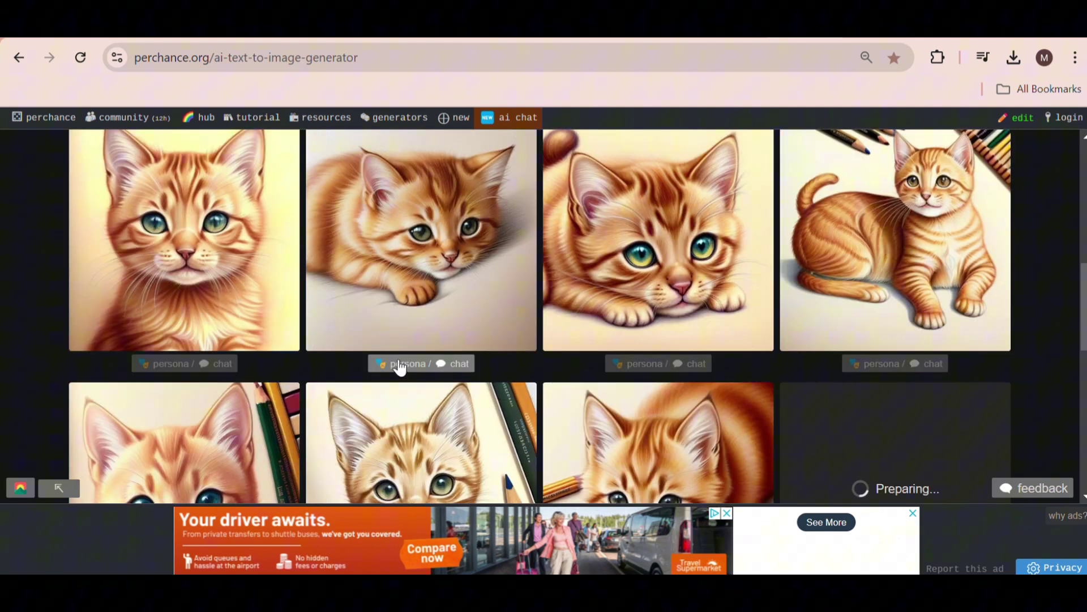
pyautogui.scroll(10, 403, 366)
pyautogui.click(511, 338)
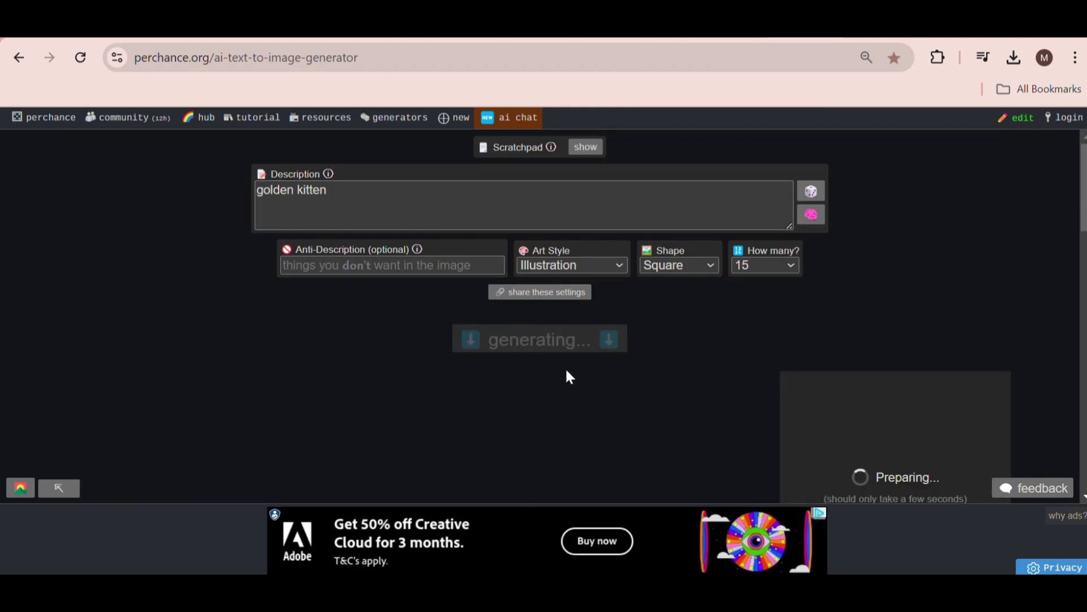
pyautogui.scroll(-5, 340, 367)
pyautogui.scroll(3, 476, 306)
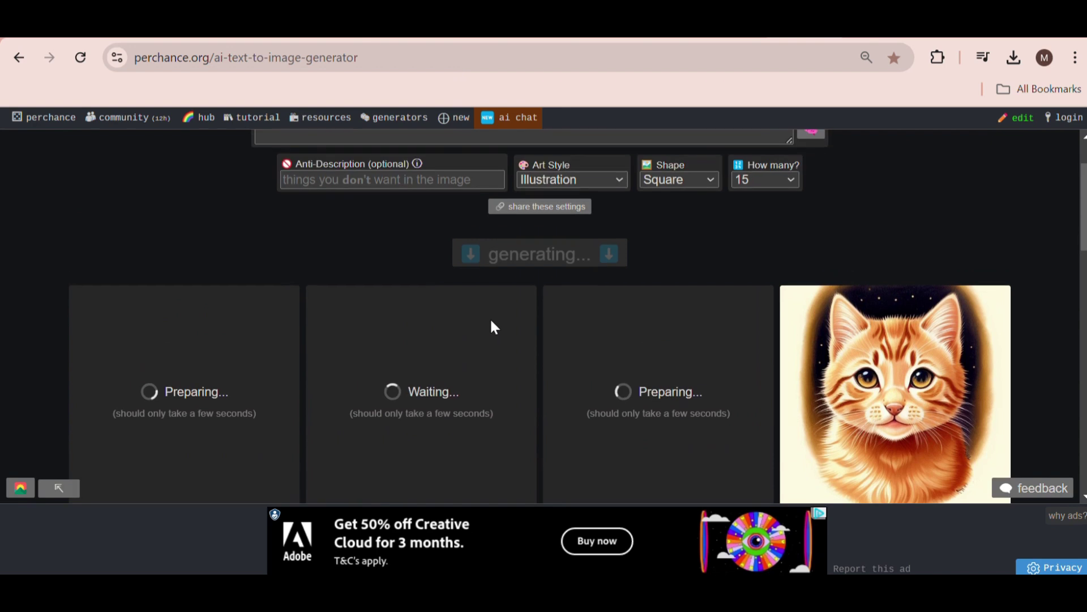
pyautogui.scroll(-5, 527, 315)
pyautogui.scroll(2, 536, 304)
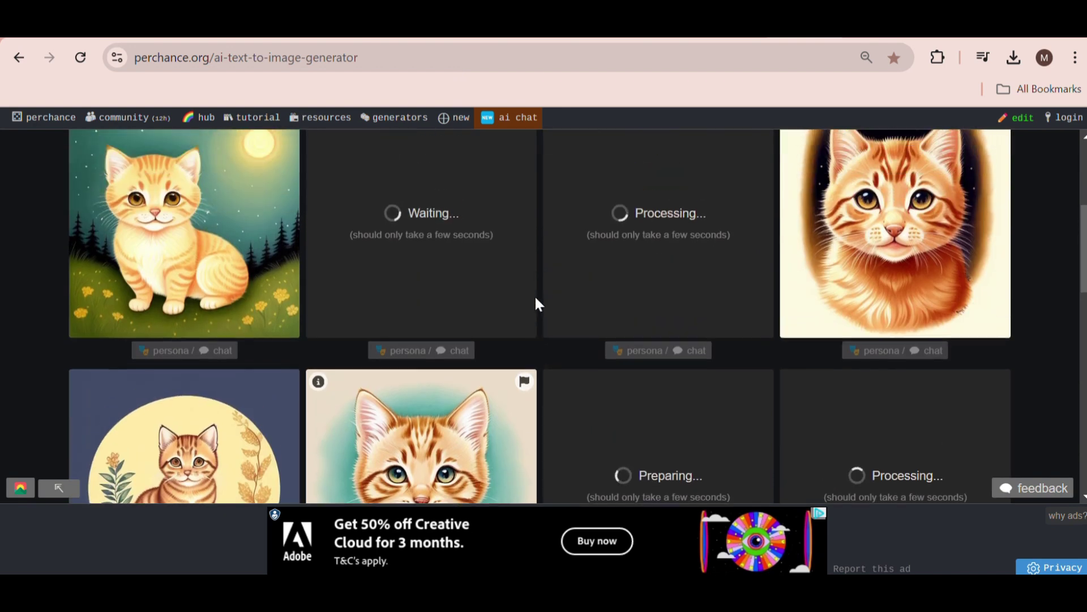
pyautogui.scroll(-6, 595, 243)
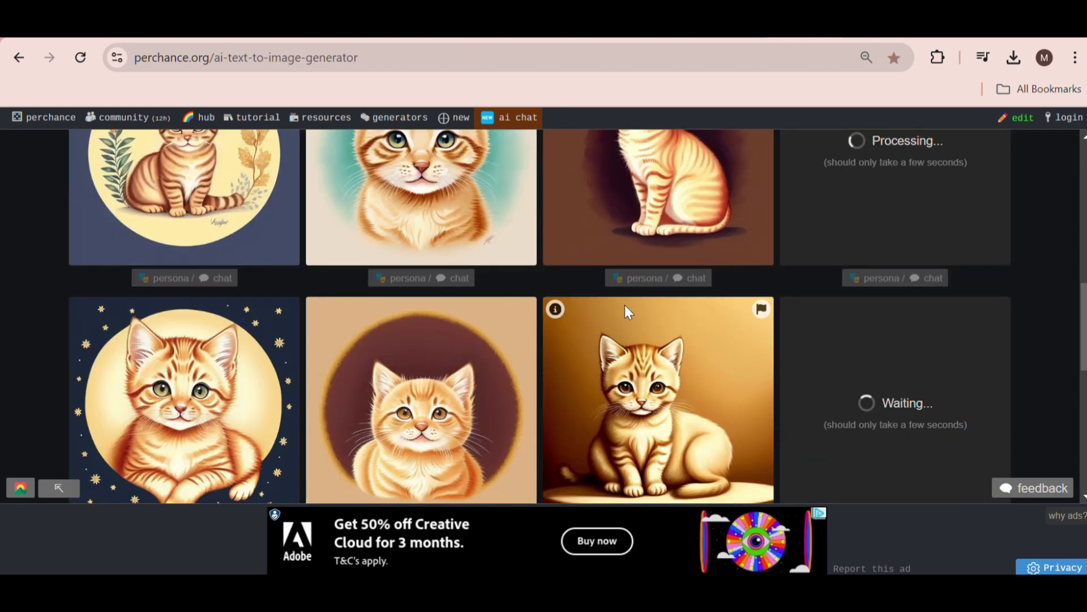
pyautogui.scroll(-3, 317, 422)
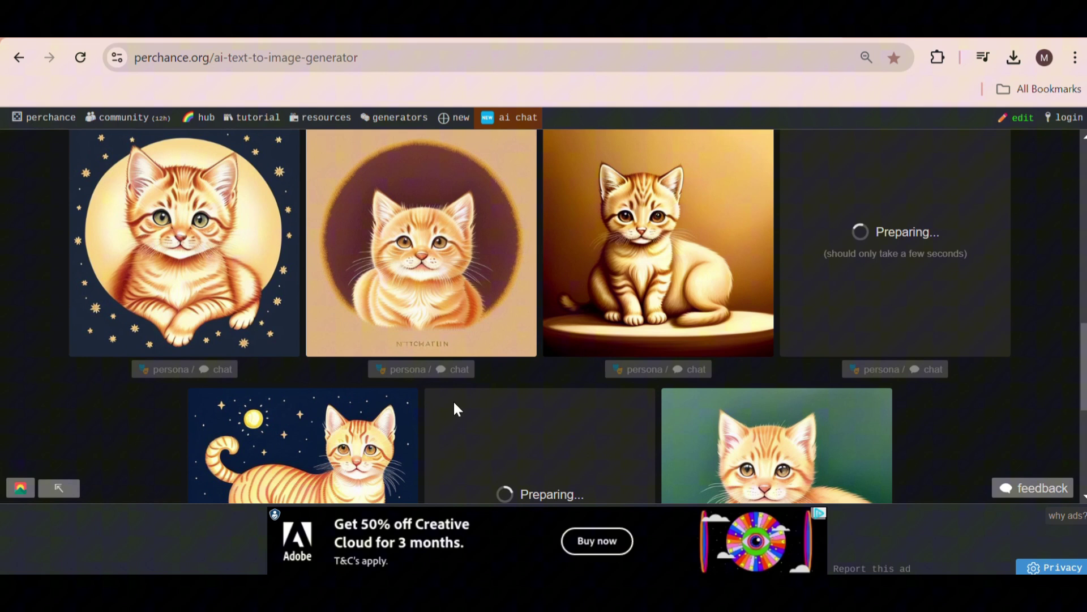
pyautogui.scroll(-3, 462, 394)
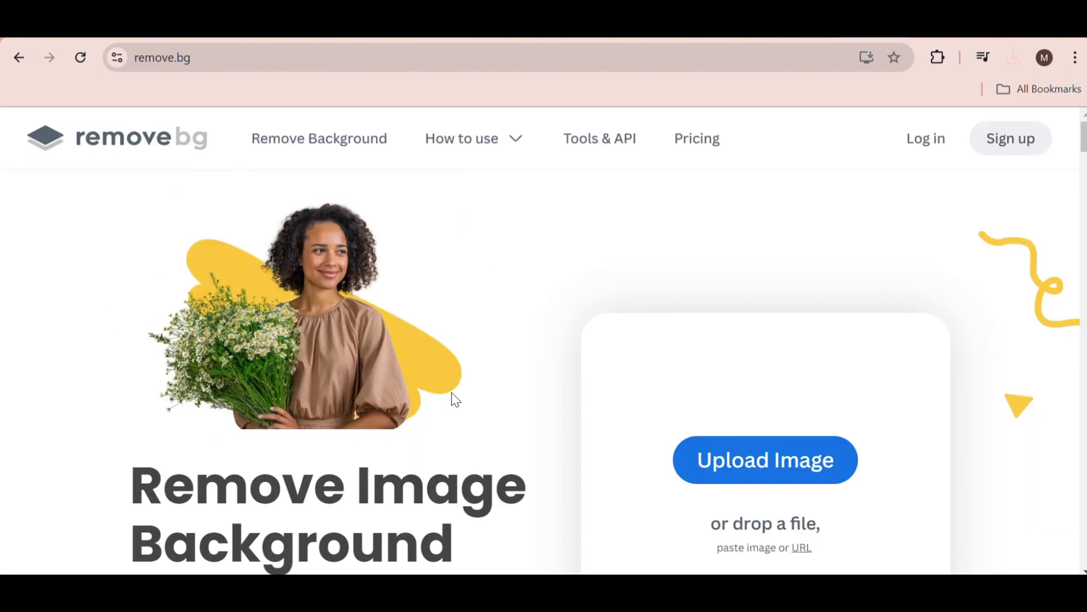
pyautogui.scroll(-2, 567, 386)
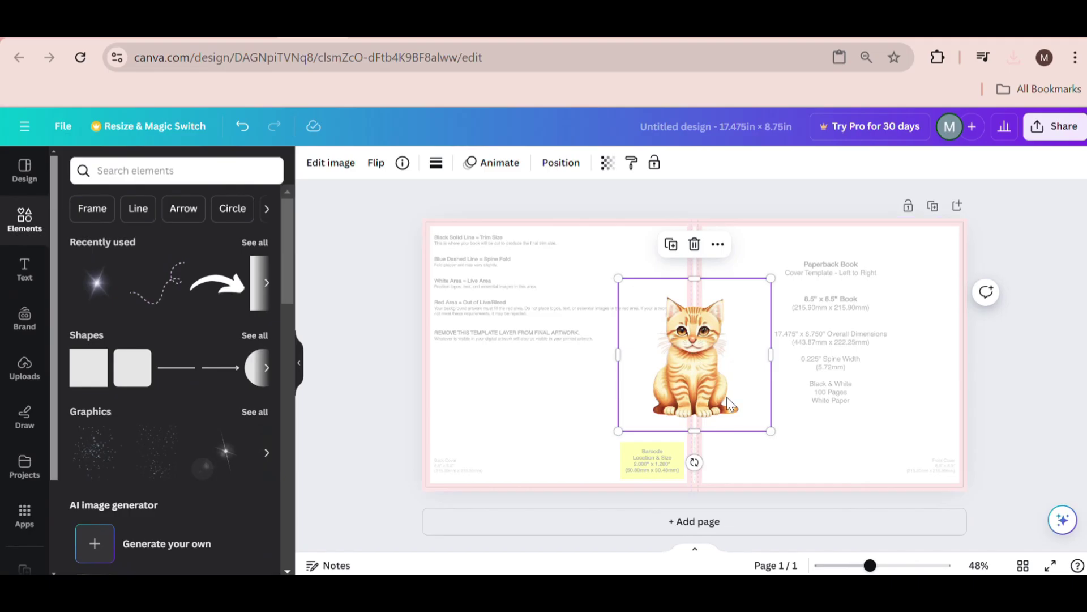
# - Place the coloured kitten on the front cover, enlarged and set lower
pyautogui.moveTo(726, 397); pyautogui.dragTo(803, 448)
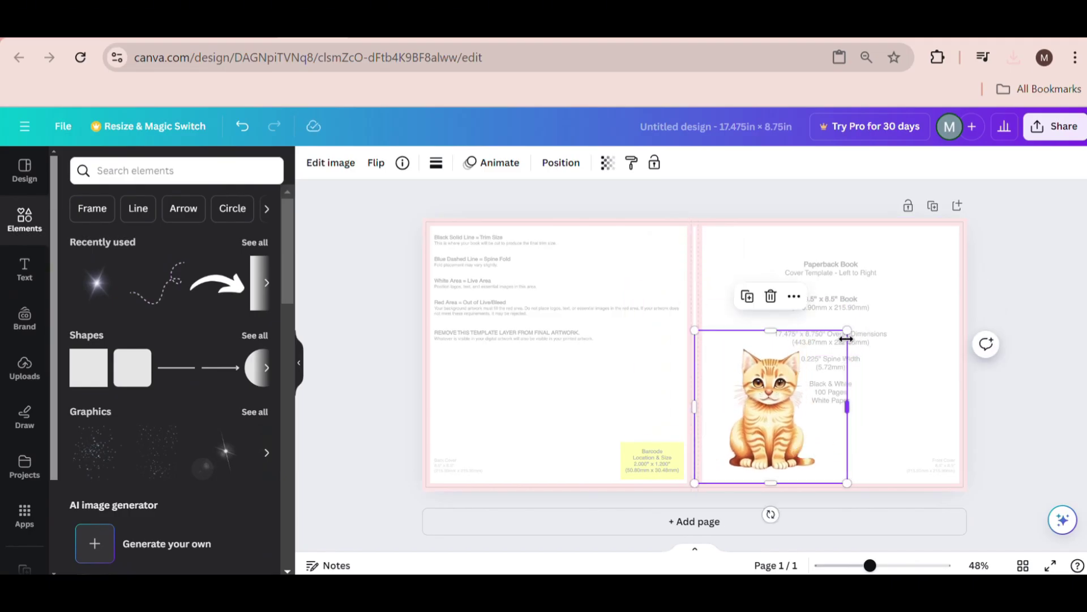
pyautogui.moveTo(847, 338); pyautogui.dragTo(898, 275)
pyautogui.moveTo(790, 443); pyautogui.dragTo(769, 448)
pyautogui.click(1029, 380)
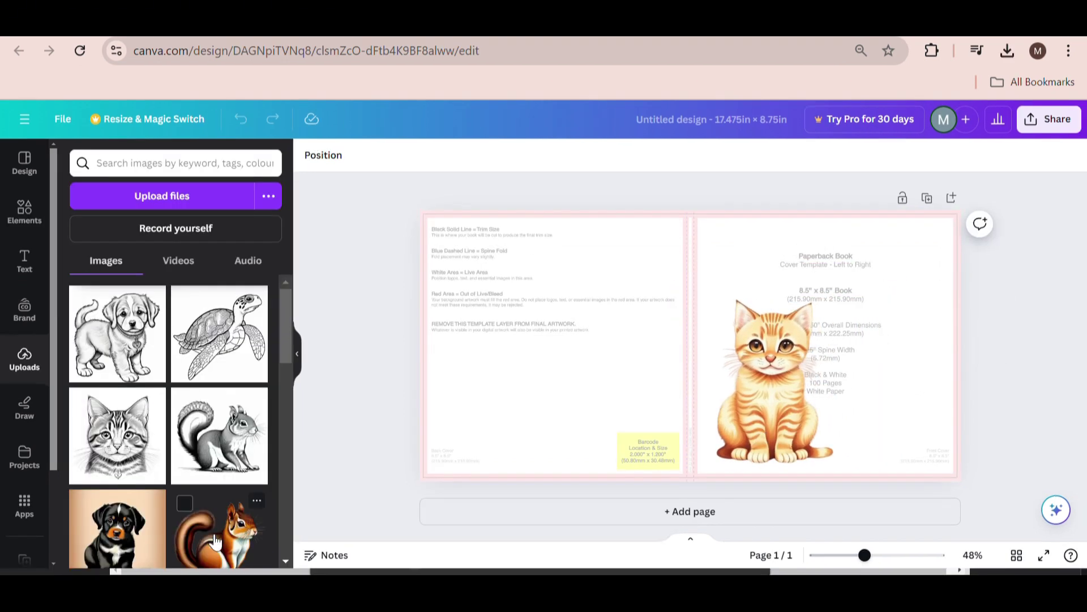
# - Add the coloured squirrel, ferret and rabbit to the cover, moving the ferret toward the top
pyautogui.click(215, 541)
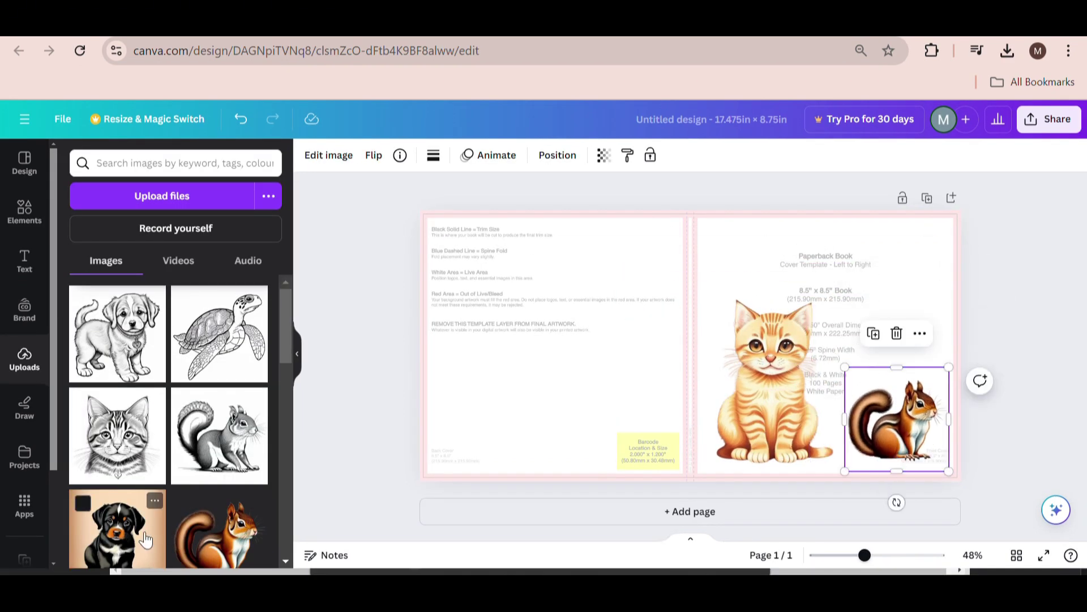
pyautogui.scroll(-3, 112, 480)
pyautogui.click(112, 480)
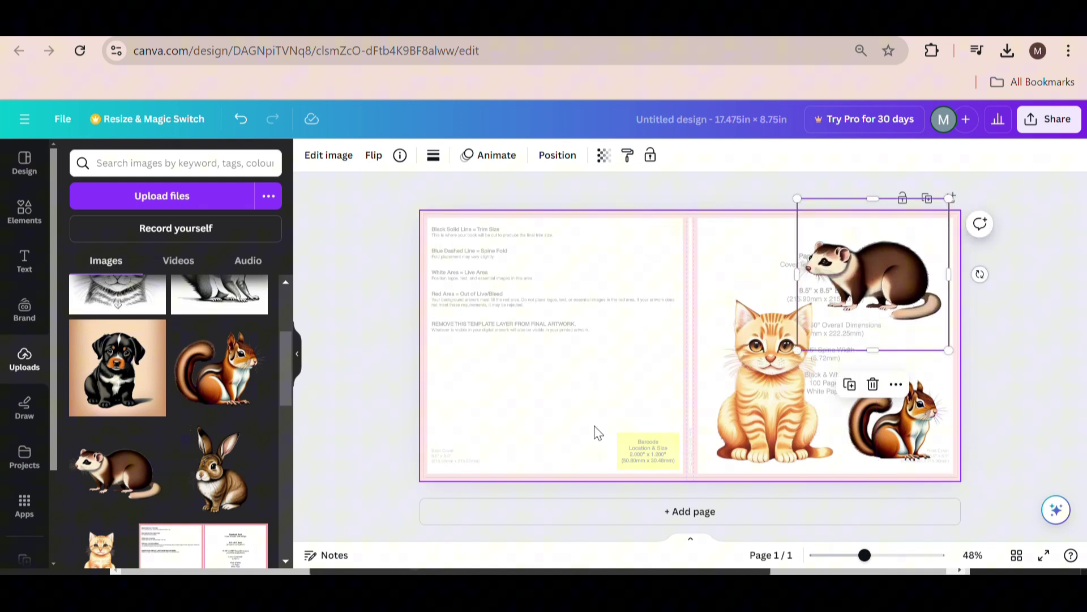
pyautogui.click(221, 470)
pyautogui.moveTo(874, 283); pyautogui.dragTo(772, 273)
# - Flip the ferret horizontally and resize the kitten and squirrel on the cover
pyautogui.click(557, 155)
pyautogui.click(374, 155)
pyautogui.click(397, 188)
pyautogui.click(895, 294)
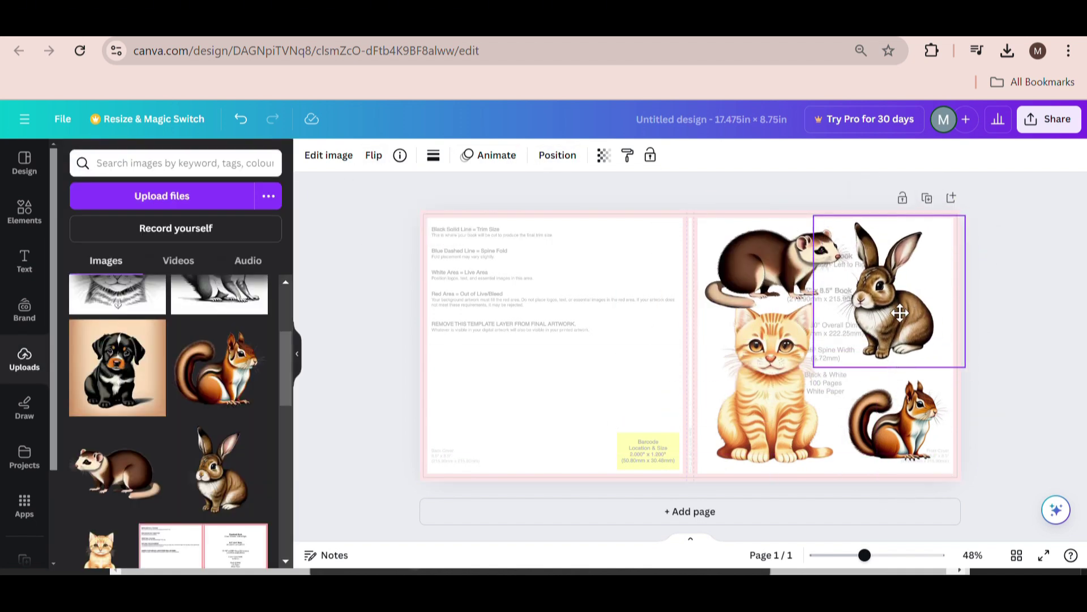
pyautogui.moveTo(835, 306); pyautogui.dragTo(821, 327)
pyautogui.moveTo(940, 465); pyautogui.dragTo(914, 453)
# - Add a 'CUTE & COZY' heading with a smaller 'Stress Relief' subtitle, centring the kitten below
pyautogui.click(895, 283)
pyautogui.click(24, 261)
pyautogui.click(146, 325)
pyautogui.write('CUTE & COZY')
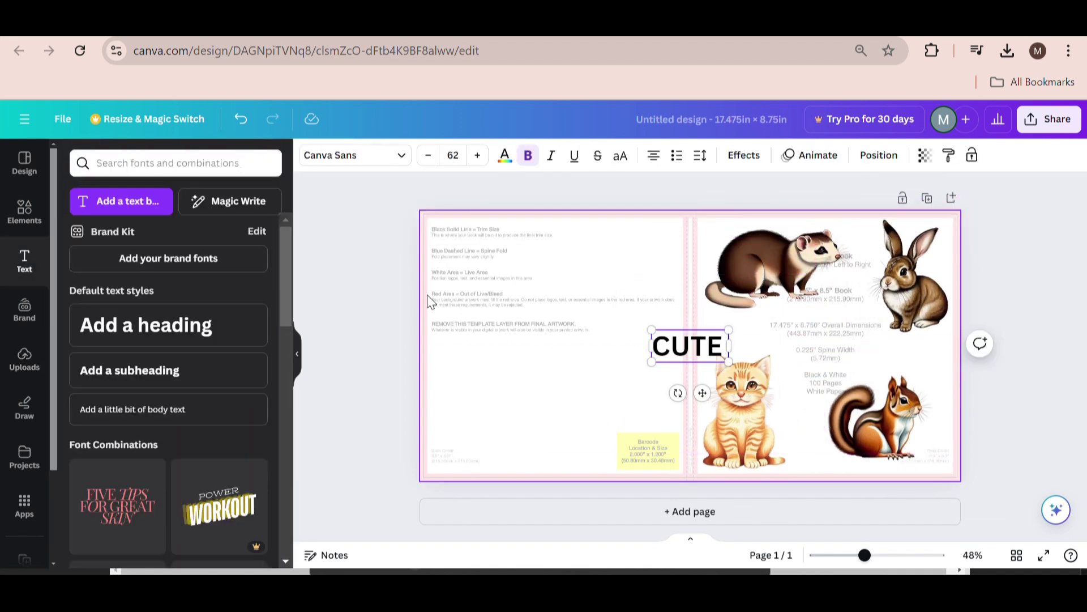
pyautogui.moveTo(687, 345); pyautogui.dragTo(840, 338)
pyautogui.hotkey('ctrl', 'd')
pyautogui.write('Stress Relief')
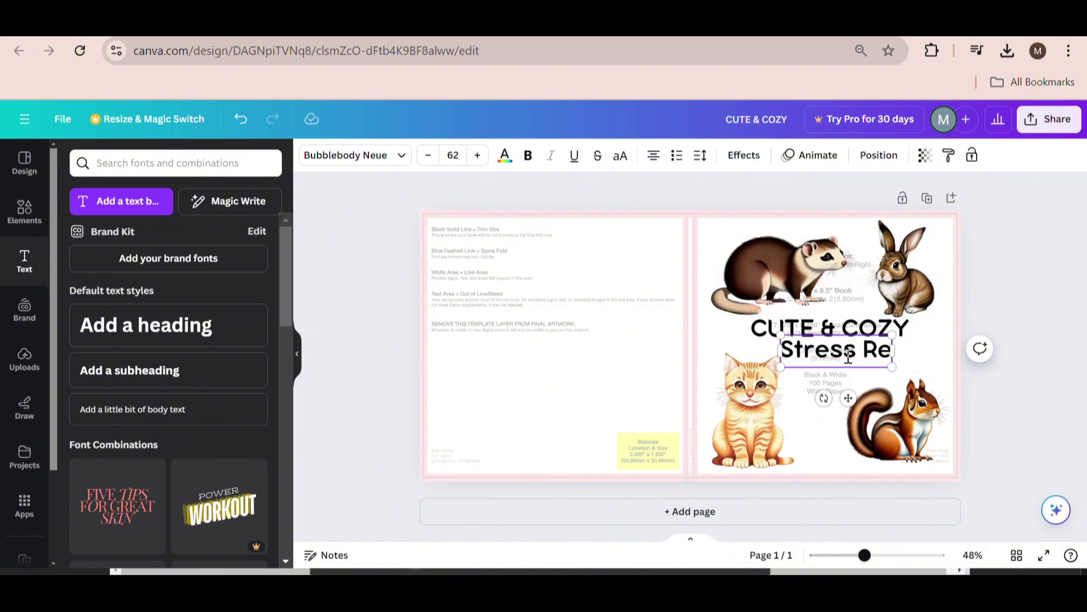
pyautogui.moveTo(909, 365); pyautogui.dragTo(897, 364)
pyautogui.moveTo(752, 419); pyautogui.dragTo(739, 416)
# - Add the puppy, turtle and kitten sketches to the back cover, positioning and resizing them
pyautogui.click(884, 420)
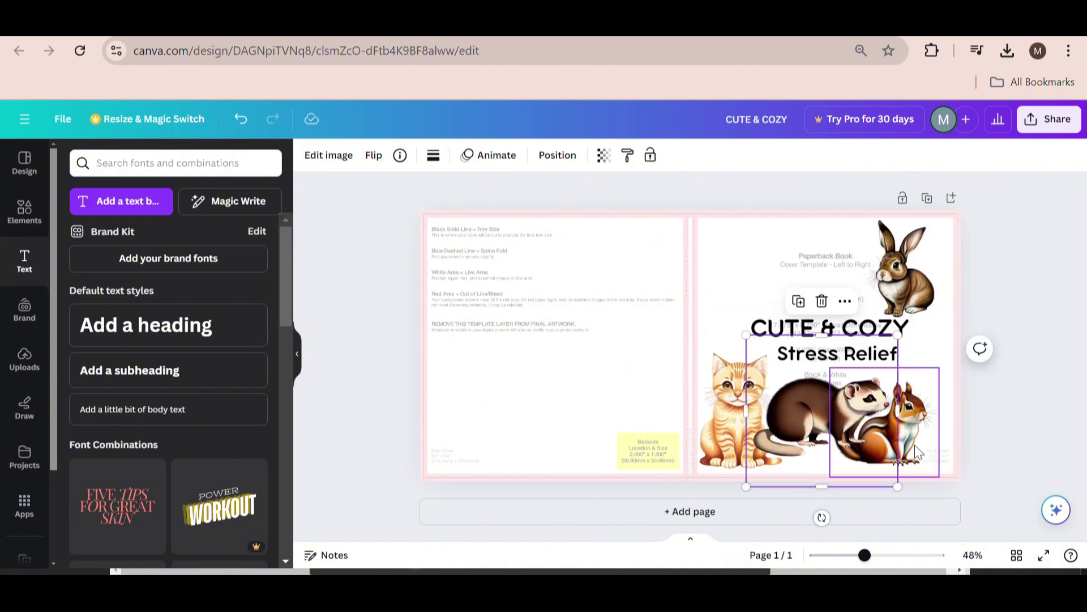
pyautogui.click(24, 360)
pyautogui.click(118, 333)
pyautogui.click(219, 334)
pyautogui.click(117, 436)
pyautogui.moveTo(606, 498); pyautogui.dragTo(515, 402)
pyautogui.click(498, 284)
pyautogui.click(600, 283)
pyautogui.moveTo(638, 329); pyautogui.dragTo(643, 323)
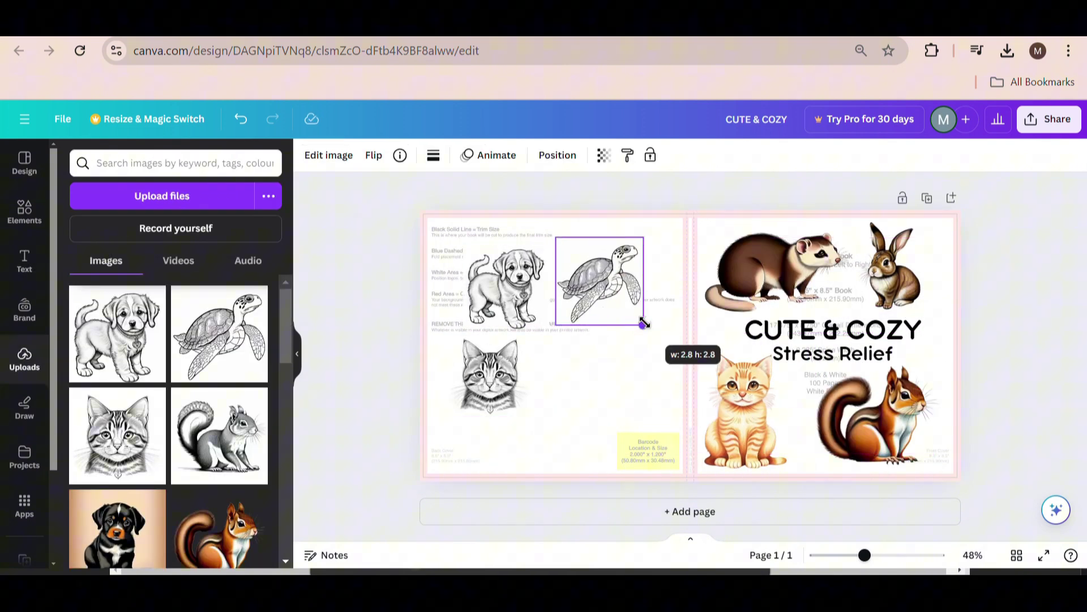
pyautogui.click(493, 374)
pyautogui.moveTo(516, 402); pyautogui.dragTo(544, 417)
# - Add a shrunken squirrel sketch to the lower back cover
pyautogui.click(219, 436)
pyautogui.moveTo(766, 421); pyautogui.dragTo(700, 356)
pyautogui.moveTo(657, 313); pyautogui.dragTo(606, 386)
pyautogui.click(589, 447)
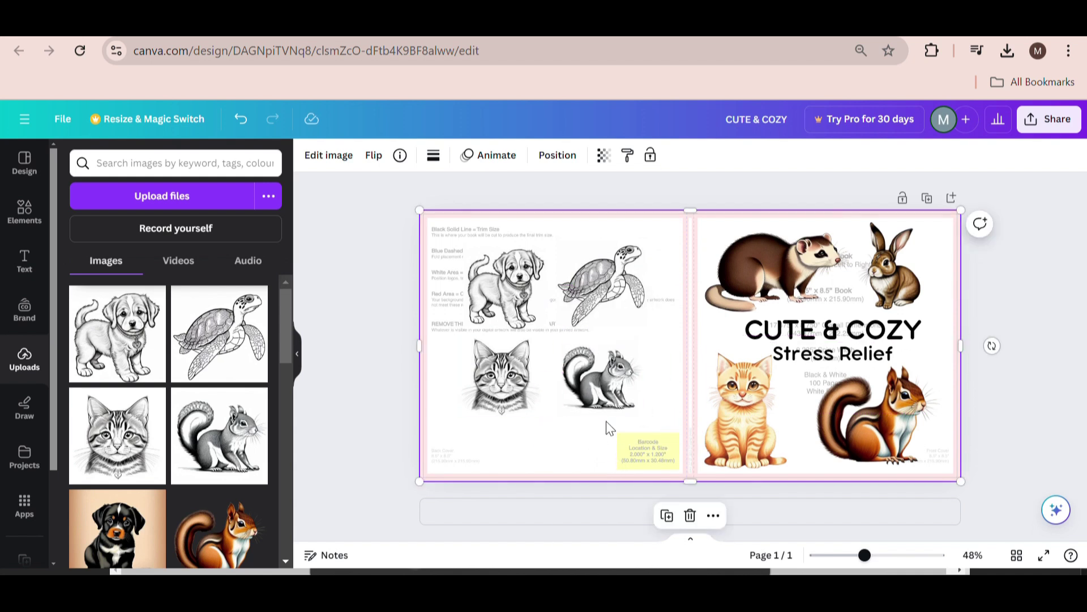
pyautogui.click(604, 377)
pyautogui.click(567, 441)
# - Paste the book description paragraph below the back-cover sketches, sized to fit
pyautogui.click(24, 260)
pyautogui.write('Designed for adults and teens alike, the Cute and Cozy Coloring Book is a wonderful way to nurture your artistic side while indulging in a little self-care. With 100 unique, high-quality designs printed on single-sided pages, you can use your favorite coloring tools without worrying about bleed-through. Each illustration is crafted to provide a satisfying coloring experience, whether you prefer bold, vibrant colors or soft, pastel shades.')
pyautogui.moveTo(538, 355); pyautogui.dragTo(546, 432)
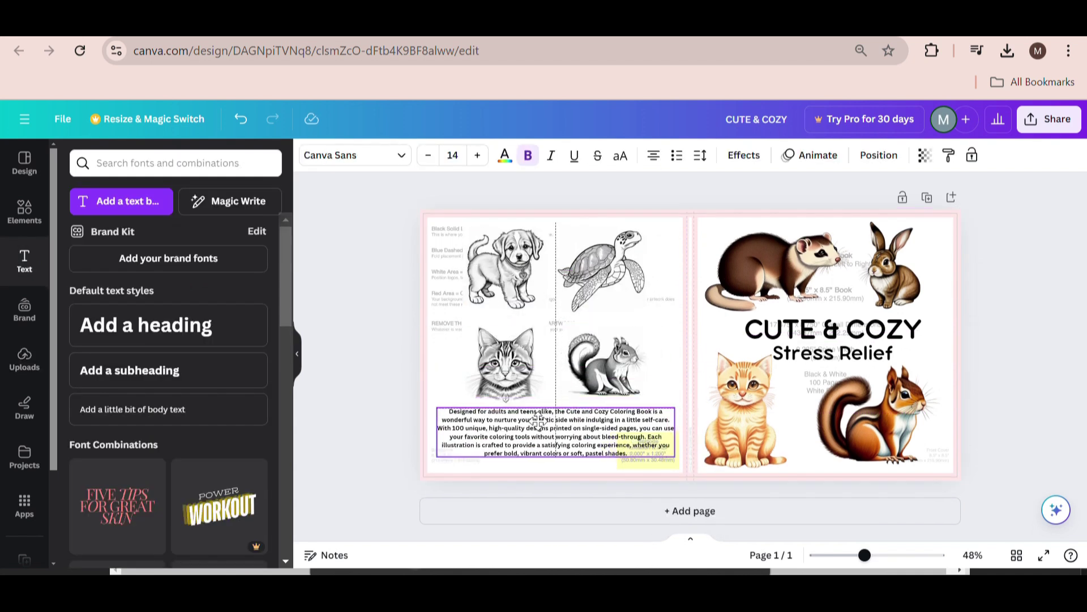
pyautogui.moveTo(670, 456); pyautogui.dragTo(654, 453)
pyautogui.click(1012, 290)
# - Make the page background cream
pyautogui.click(566, 464)
pyautogui.click(310, 155)
pyautogui.click(148, 403)
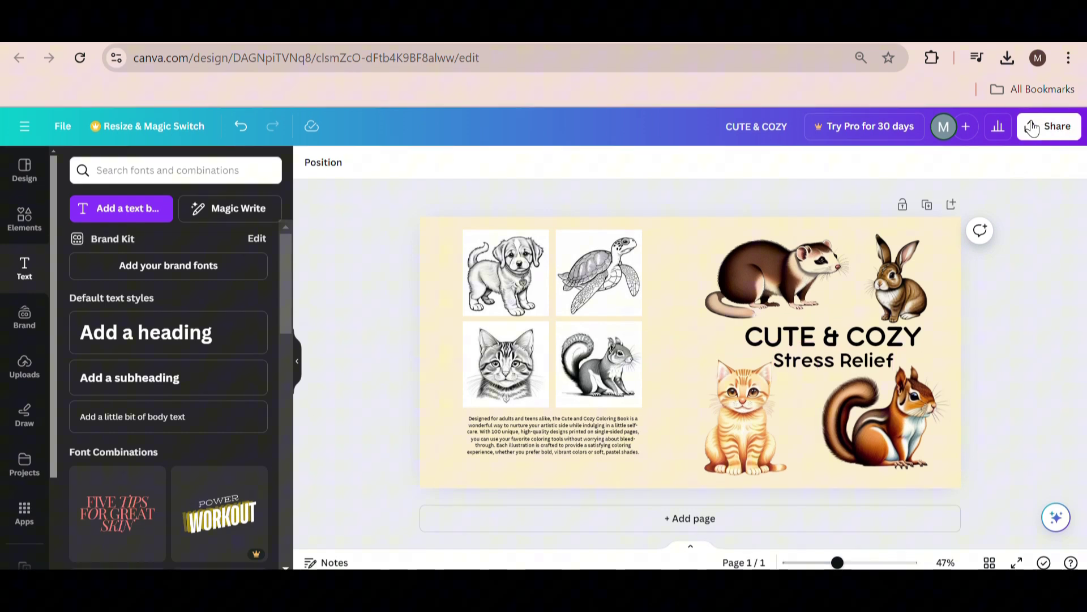
# - Download the CUTE & COZY cover with file type PDF Print
pyautogui.click(1032, 128)
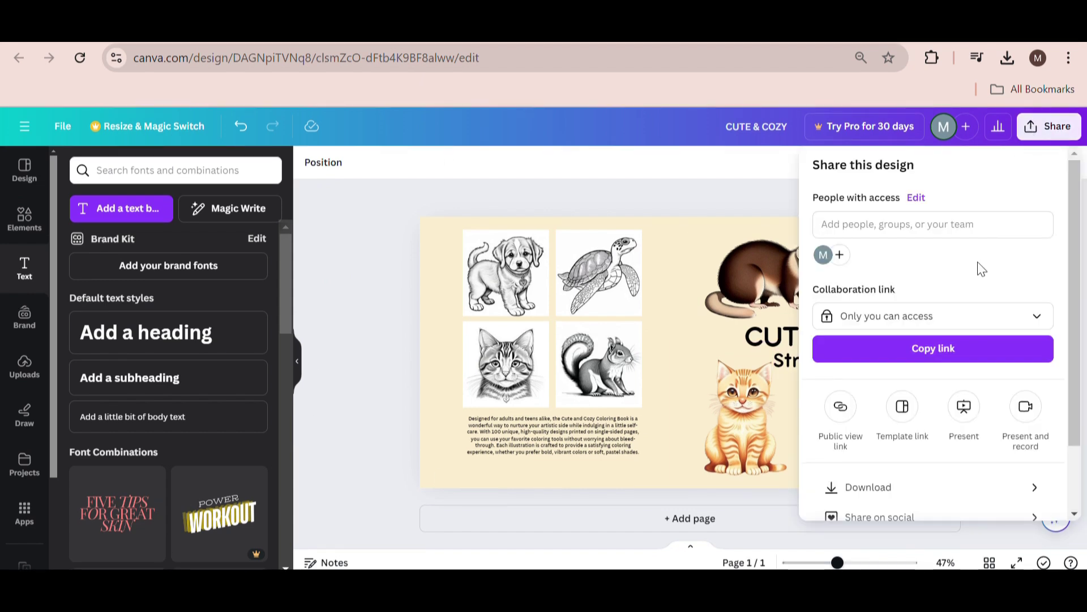
pyautogui.scroll(-2, 978, 262)
pyautogui.click(920, 407)
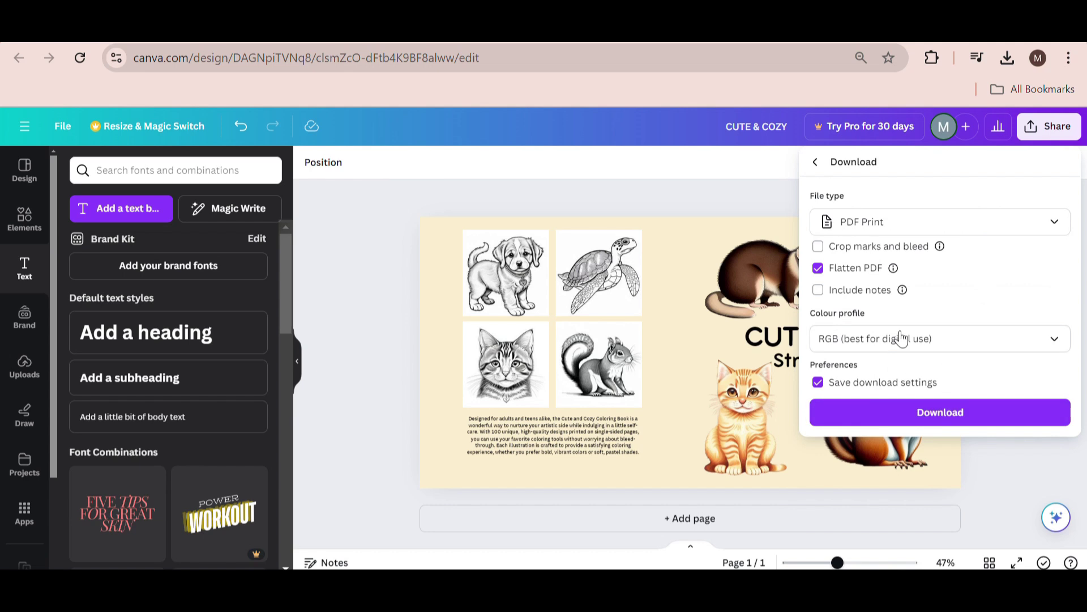
pyautogui.click(880, 229)
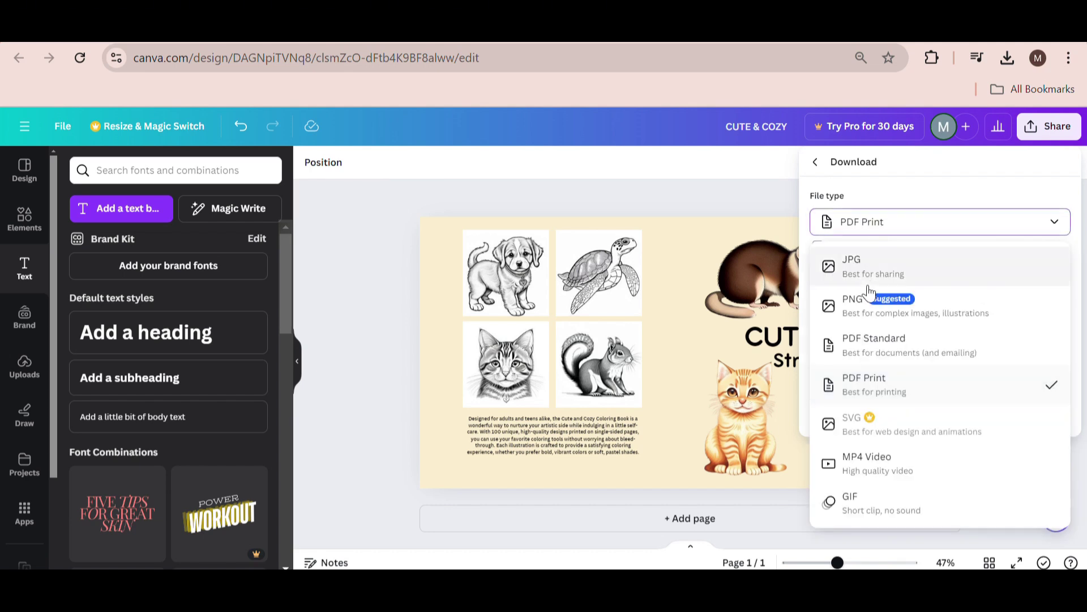
pyautogui.click(913, 384)
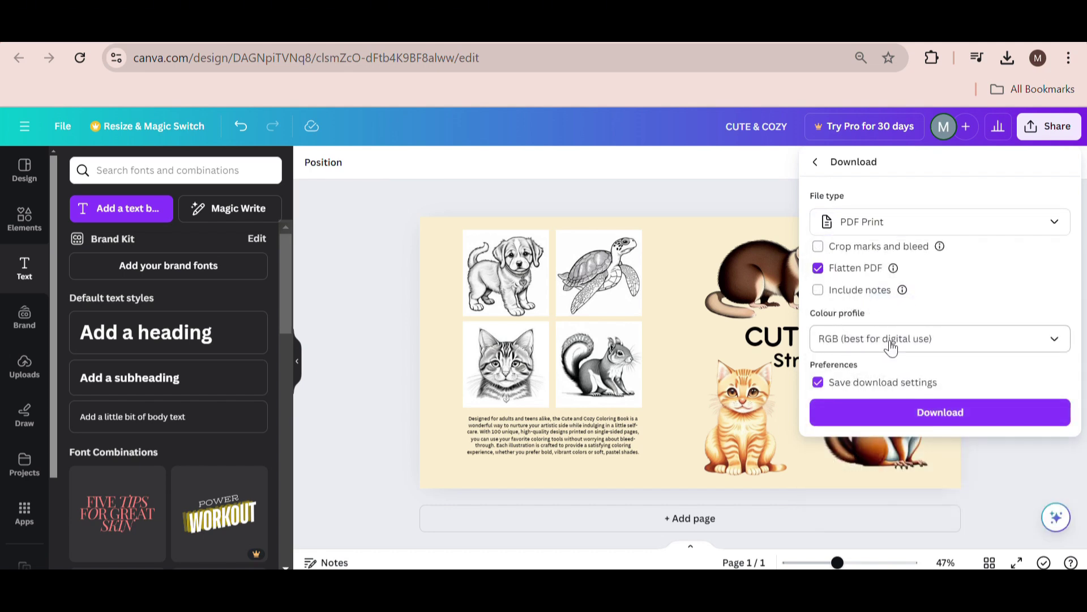
pyautogui.click(889, 412)
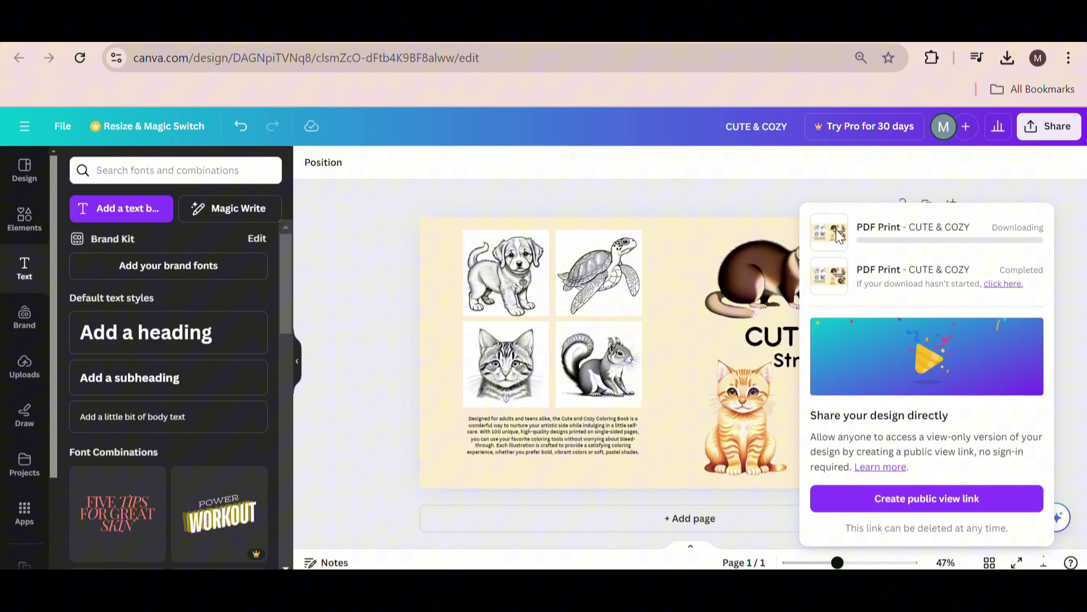
pyautogui.click(467, 45)
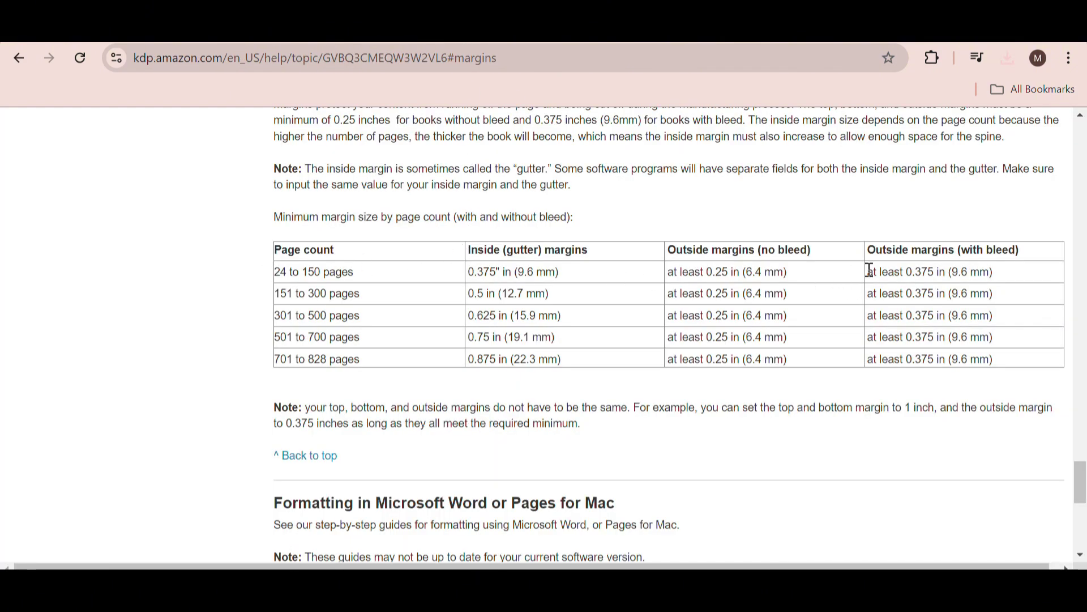
# - Confirm KDP's 0.375 in minimum outside margin with bleed, then return to Canva
pyautogui.moveTo(880, 271); pyautogui.dragTo(979, 264)
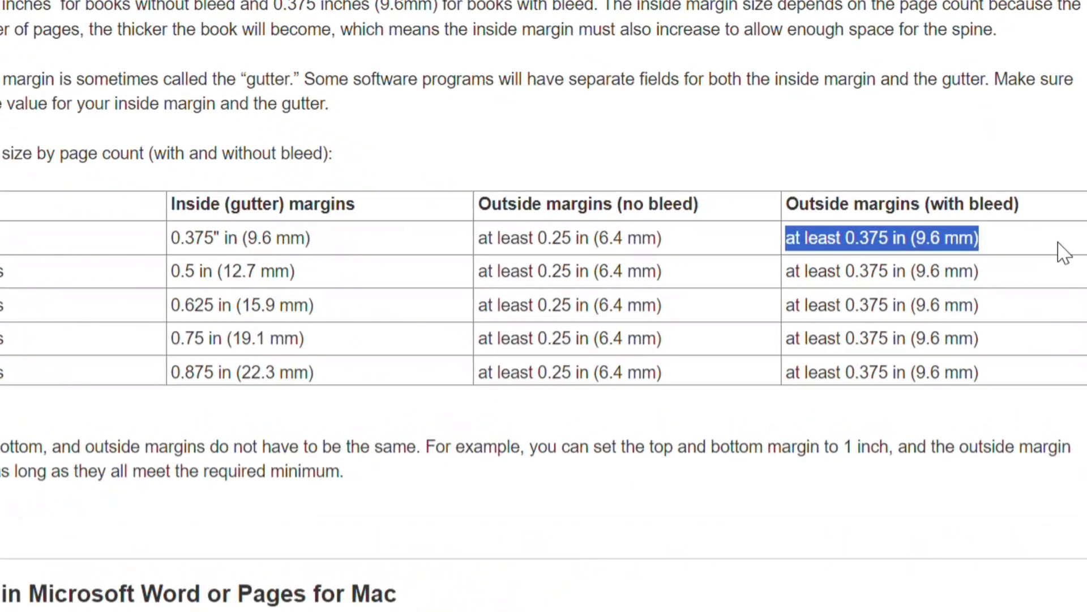
pyautogui.click(895, 218)
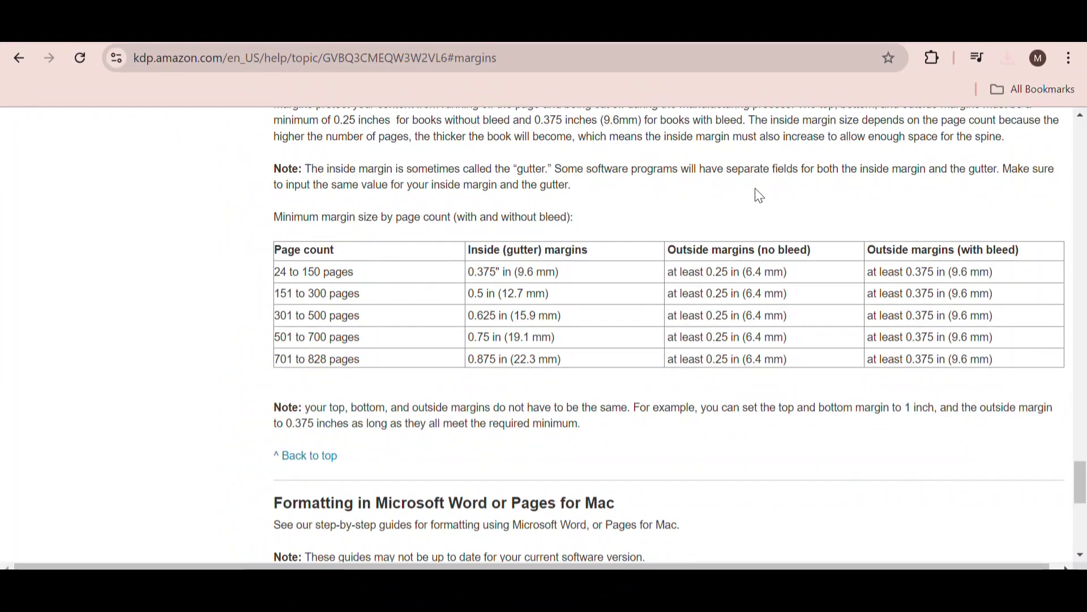
pyautogui.click(456, 41)
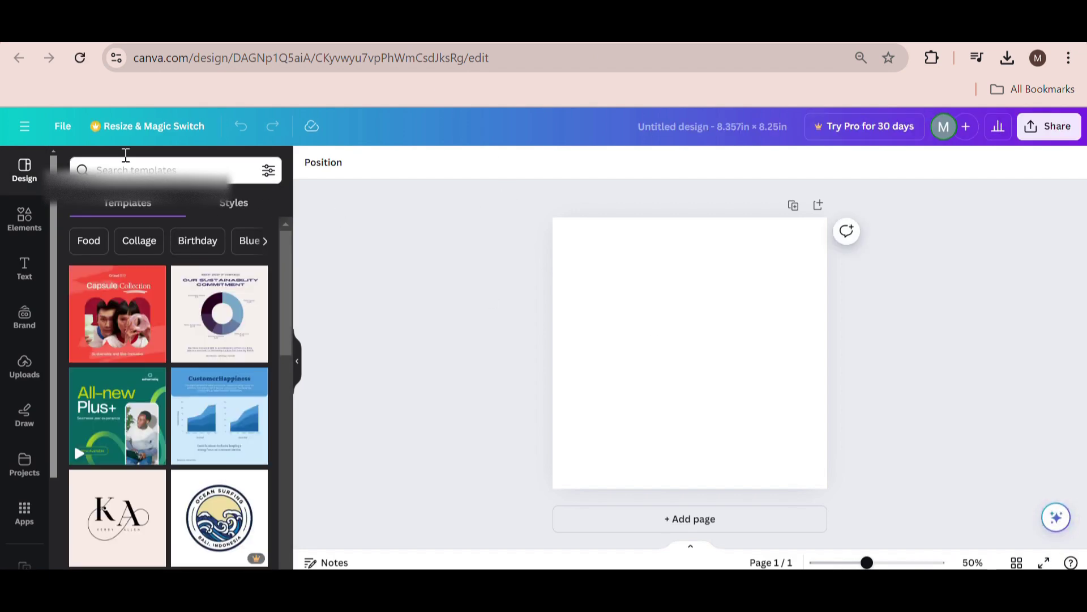
# - Show rulers and guides via Settings and pull a vertical guide onto the page
pyautogui.click(63, 126)
pyautogui.moveTo(128, 287)
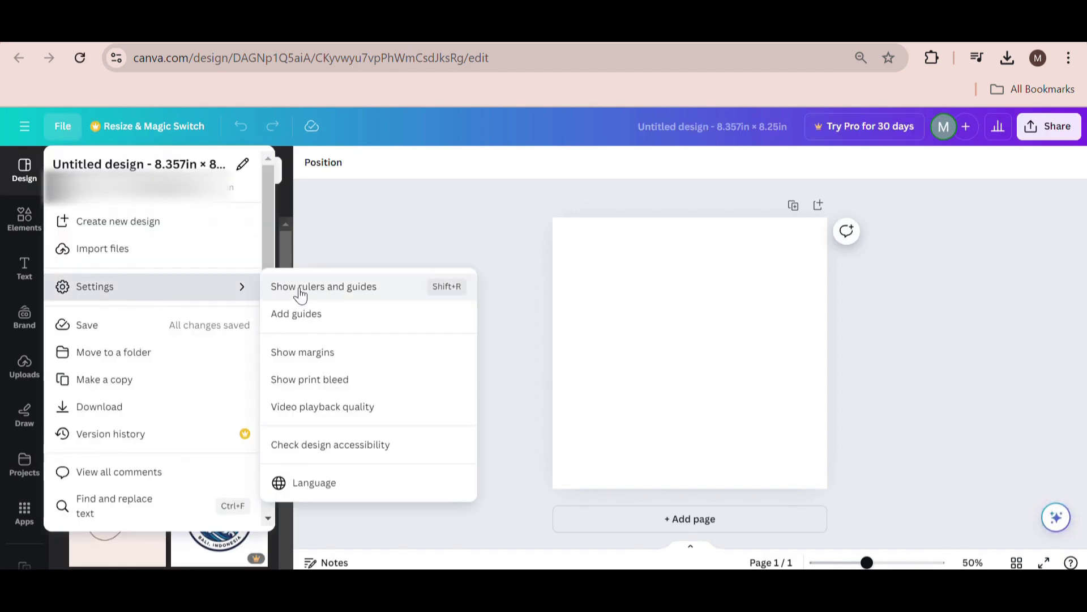
pyautogui.click(325, 287)
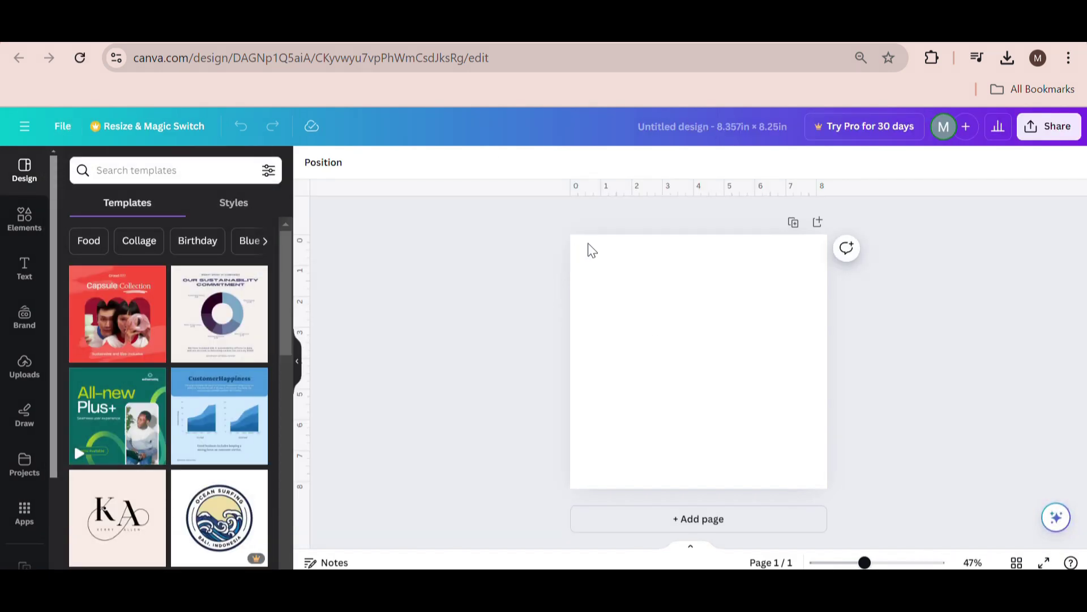
pyautogui.moveTo(303, 239); pyautogui.dragTo(581, 260)
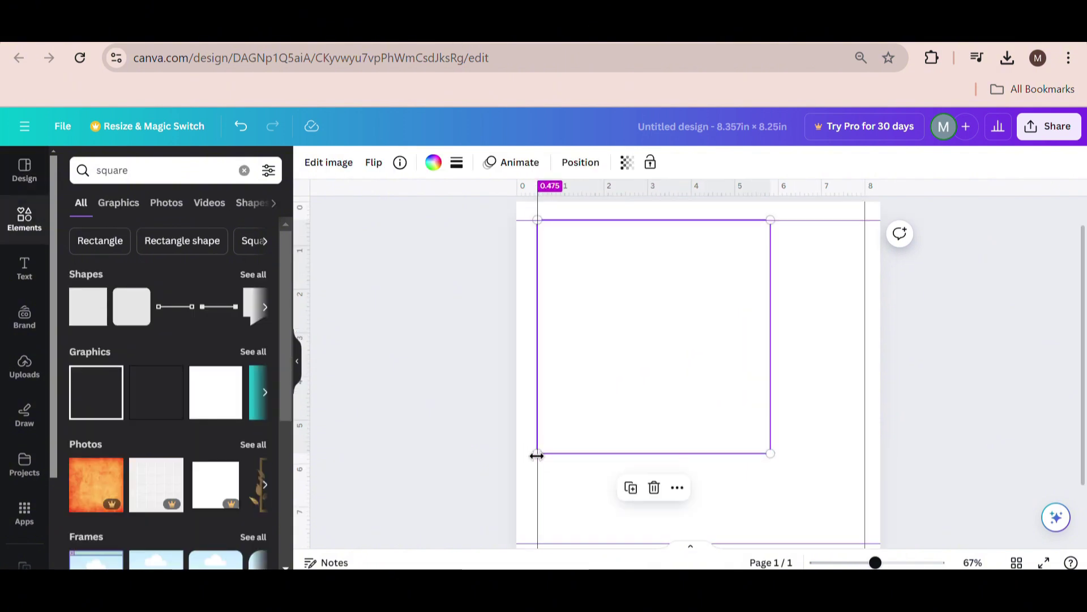
# - Size the square to 7.4 by 7.4 in with a solid border of weight 1
pyautogui.moveTo(772, 452); pyautogui.dragTo(862, 542)
pyautogui.scroll(-2, 737, 396)
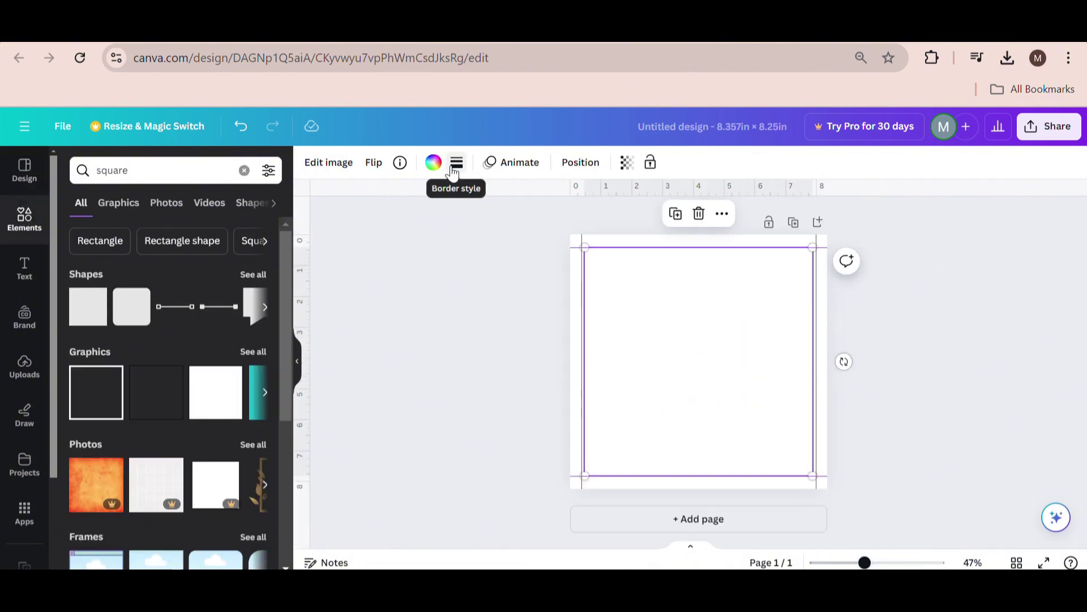
pyautogui.click(457, 162)
pyautogui.click(465, 252)
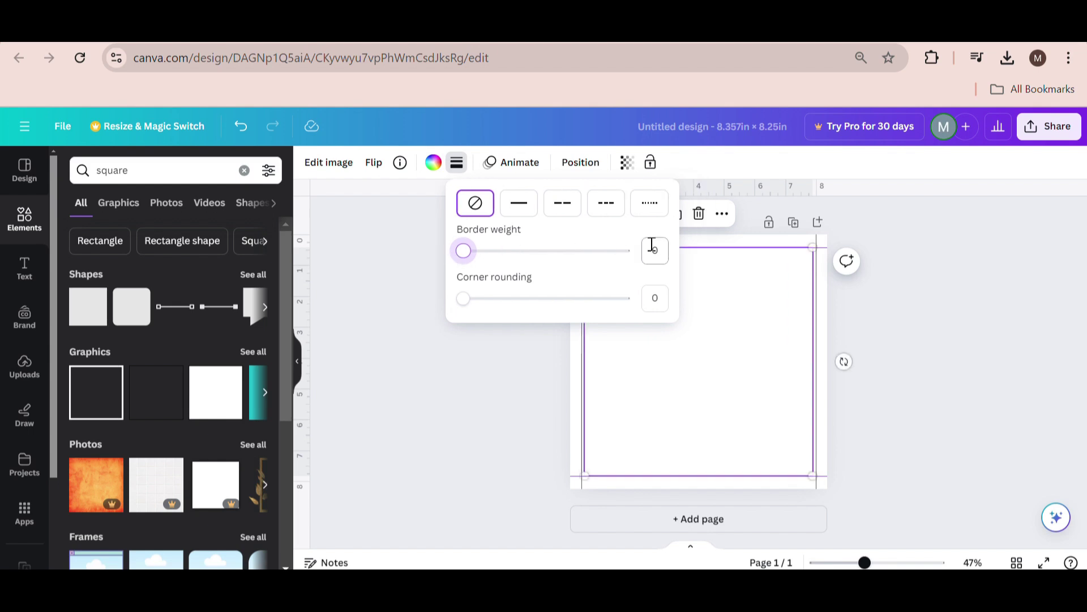
pyautogui.click(655, 249)
pyautogui.write('1')
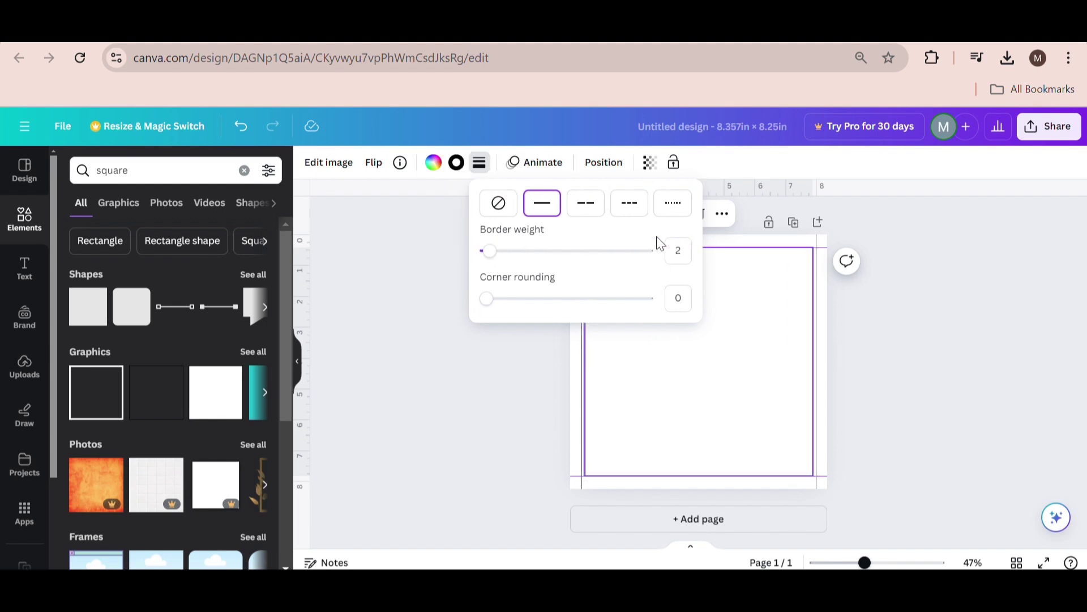
pyautogui.press('Escape')
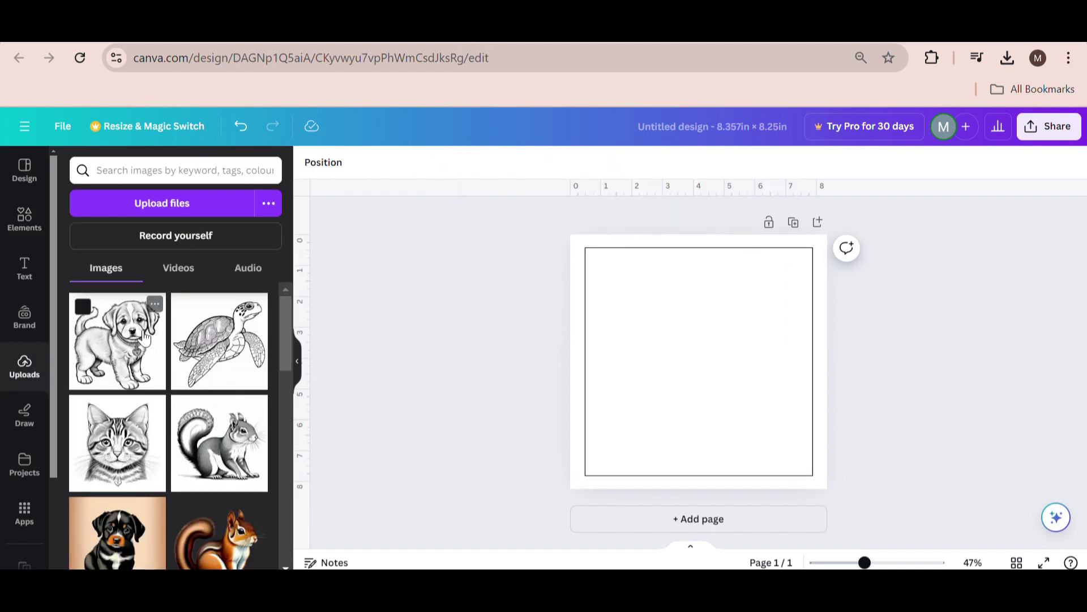
# - Add the puppy drawing and fit it centred inside the border frame
pyautogui.click(118, 340)
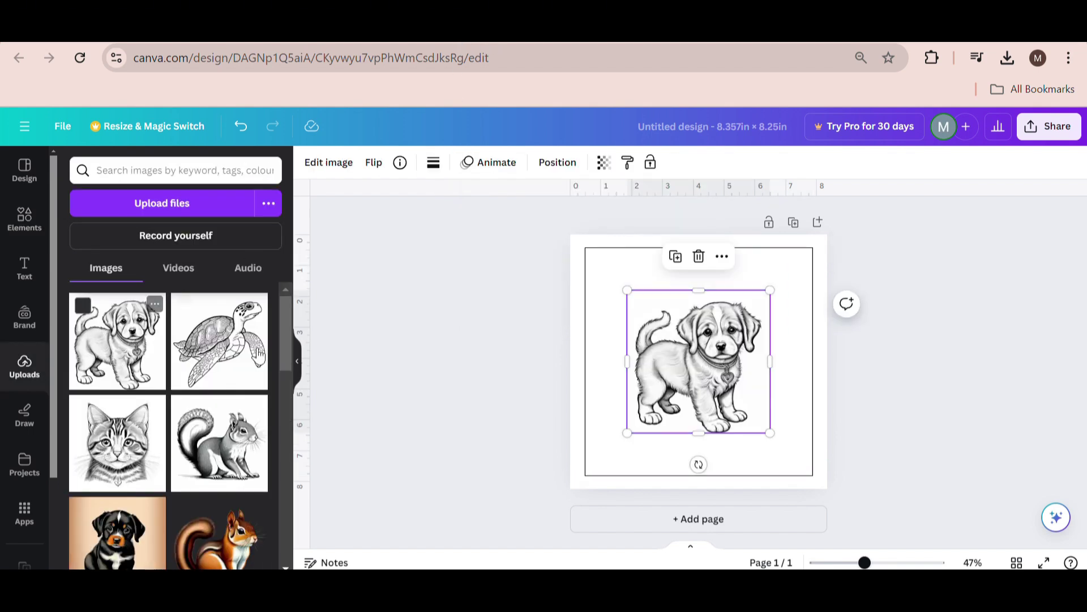
pyautogui.moveTo(771, 435); pyautogui.dragTo(719, 388)
pyautogui.hotkey('ctrl', 'z')
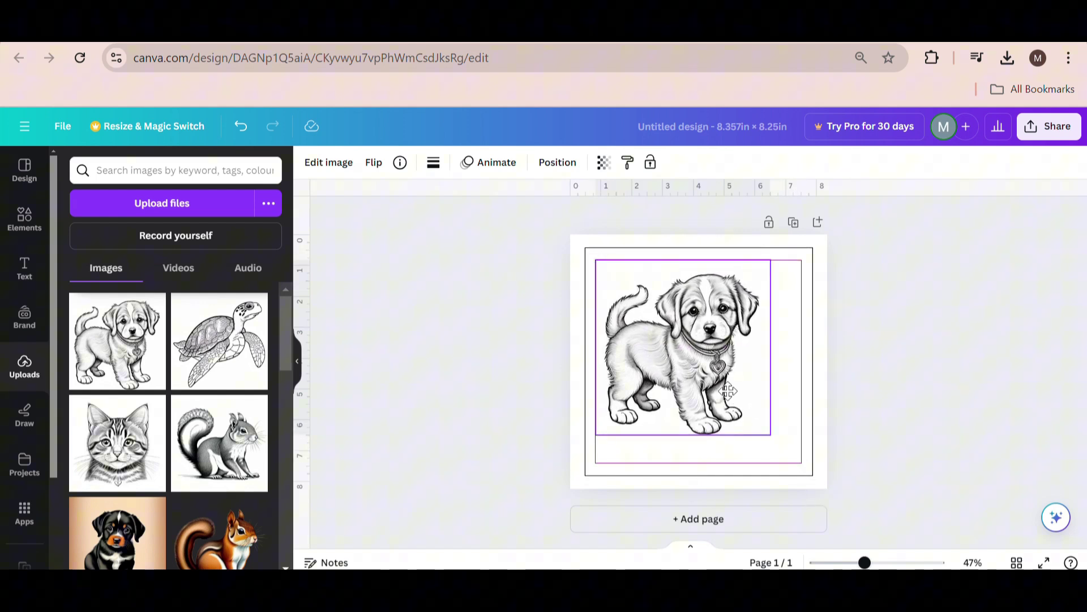
pyautogui.moveTo(768, 435); pyautogui.dragTo(798, 466)
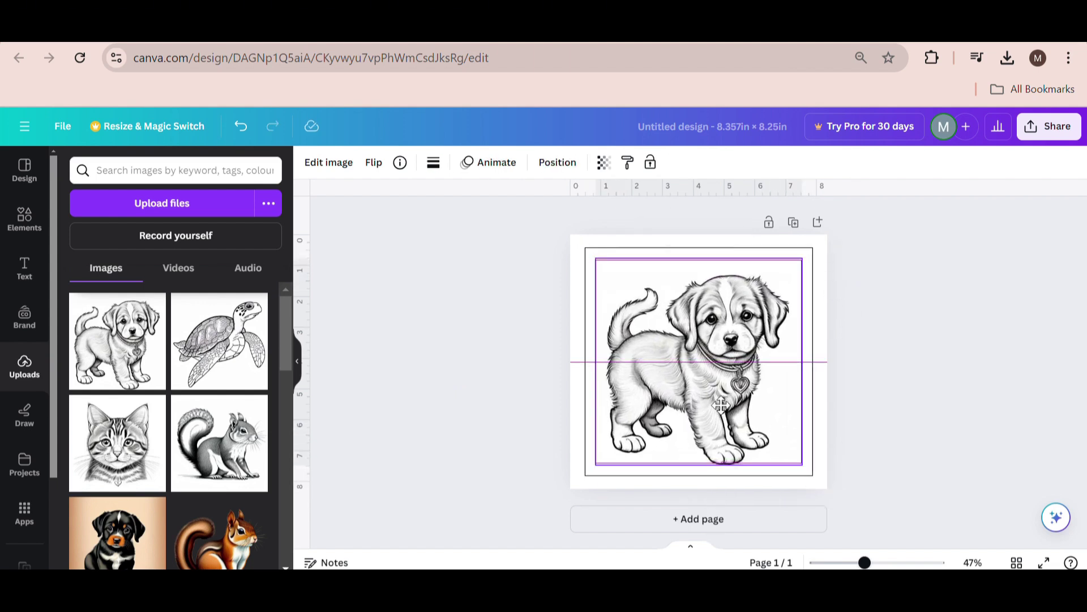
pyautogui.moveTo(800, 361); pyautogui.dragTo(793, 359)
pyautogui.moveTo(801, 256); pyautogui.dragTo(810, 255)
pyautogui.moveTo(708, 351); pyautogui.dragTo(686, 332)
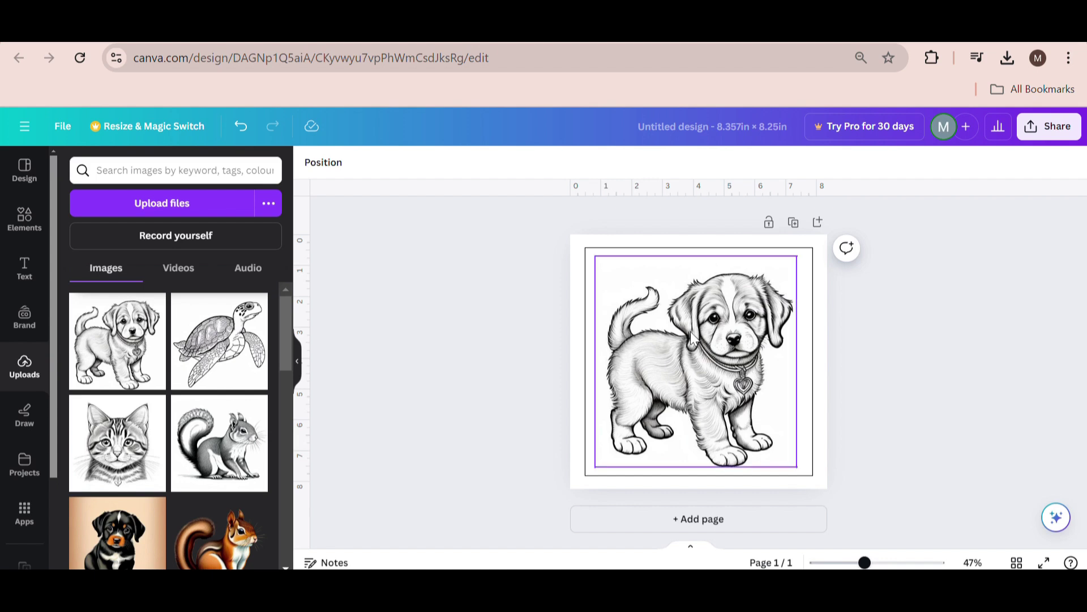
# - Make page 2 a duplicate of the puppy page holding the turtle drawing, resized to fit
pyautogui.click(698, 519)
pyautogui.click(219, 341)
pyautogui.moveTo(623, 286)
pyautogui.mouseDown()
pyautogui.moveTo(589, 248)
pyautogui.moveTo(622, 285)
pyautogui.mouseUp()
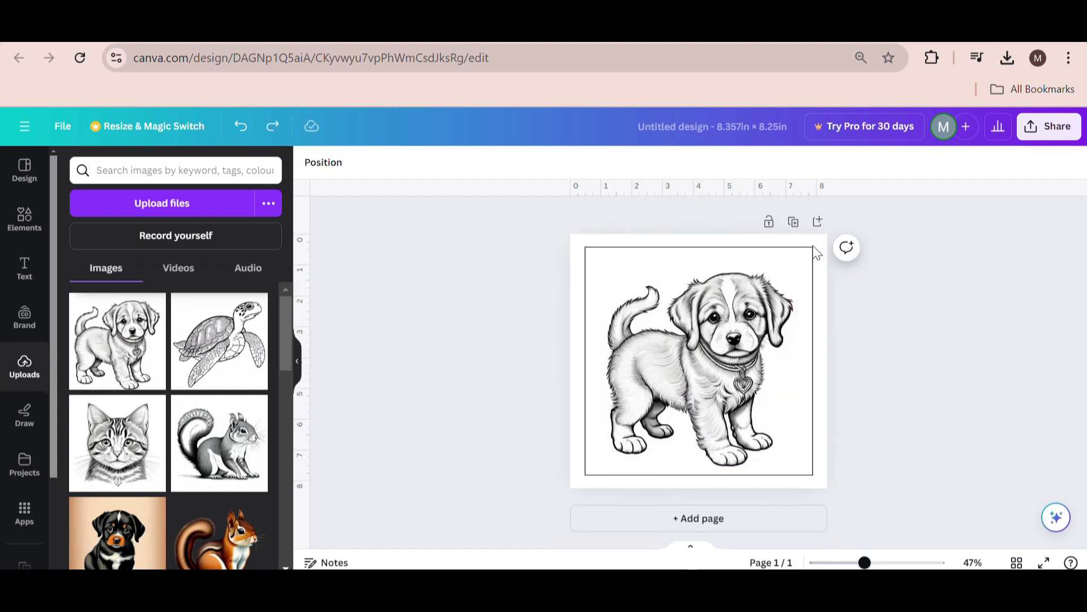
pyautogui.click(792, 222)
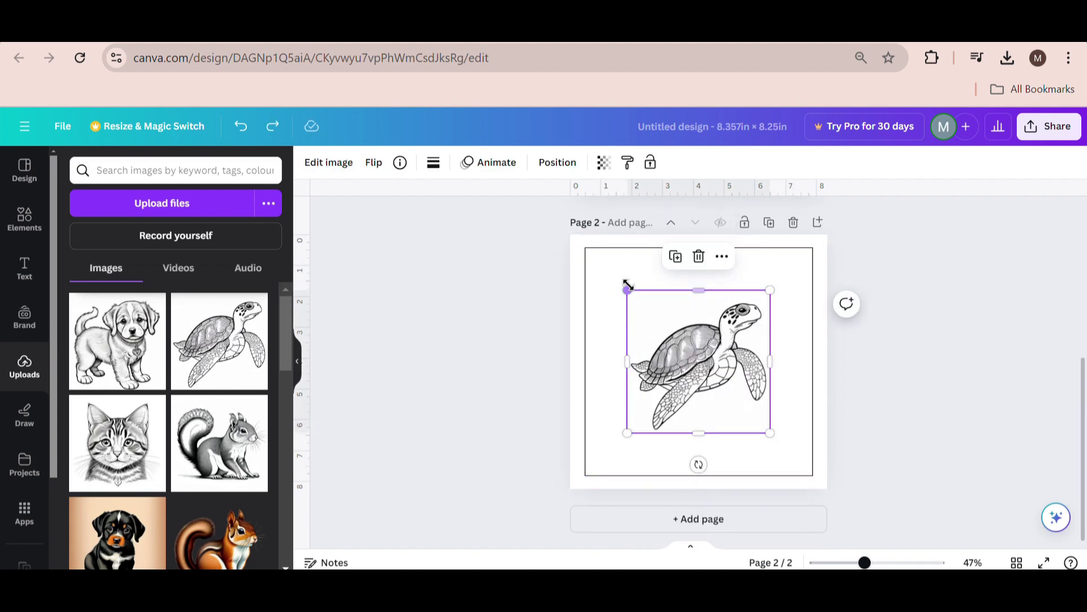
pyautogui.moveTo(627, 288); pyautogui.dragTo(578, 252)
pyautogui.moveTo(770, 432); pyautogui.dragTo(799, 464)
# - Duplicate the turtle page as page 3 and enlarge the squirrel to fill its frame
pyautogui.scroll(5, 683, 361)
pyautogui.click(769, 507)
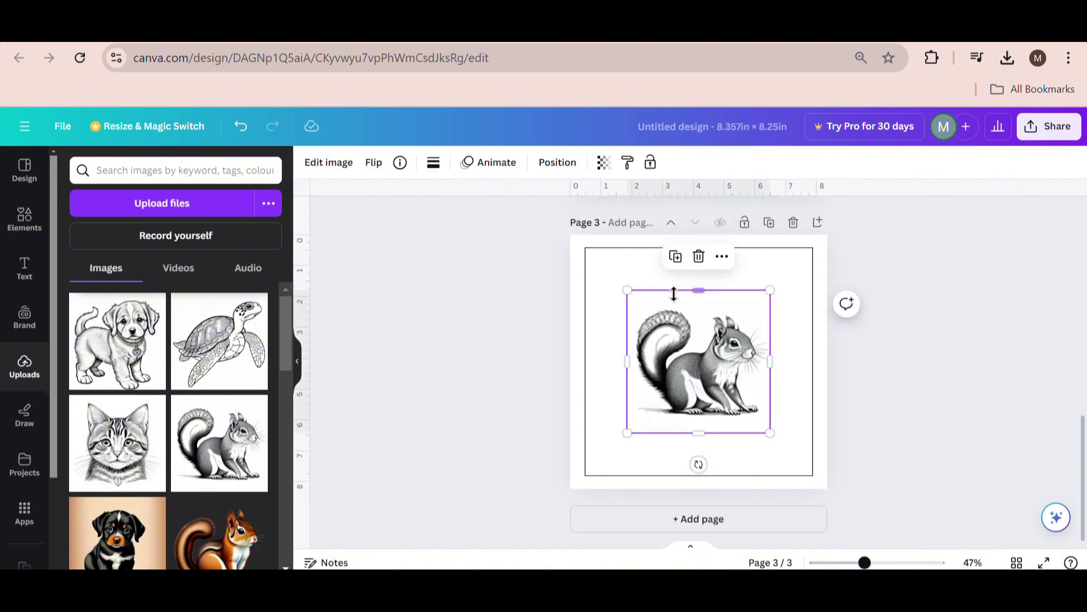
pyautogui.moveTo(624, 286); pyautogui.dragTo(589, 253)
pyautogui.moveTo(772, 433); pyautogui.dragTo(804, 476)
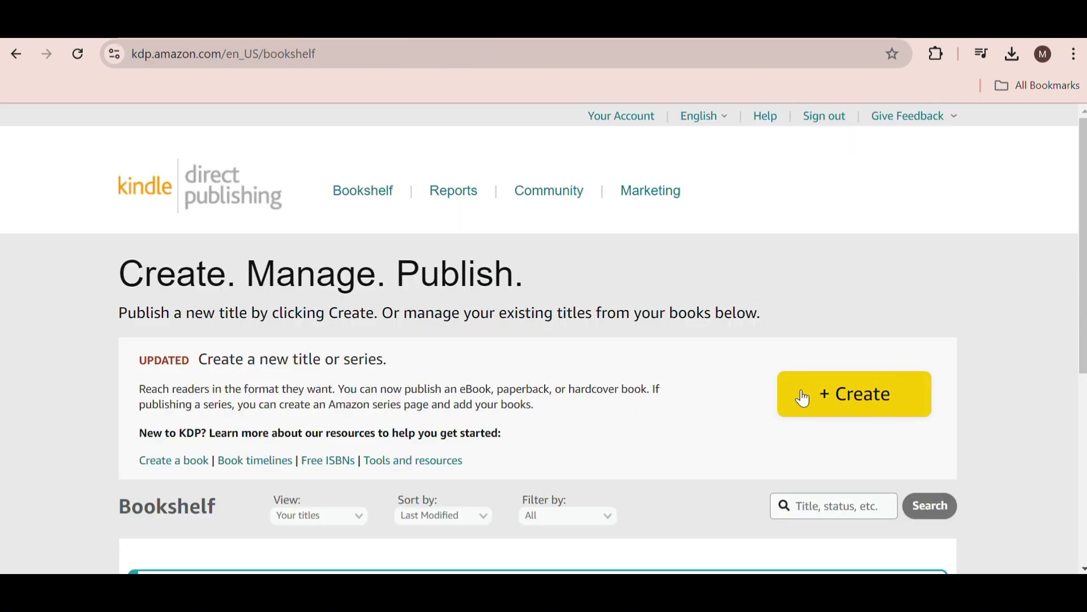
# - Create a new paperback title from the KDP Bookshelf
pyautogui.click(838, 395)
pyautogui.click(609, 448)
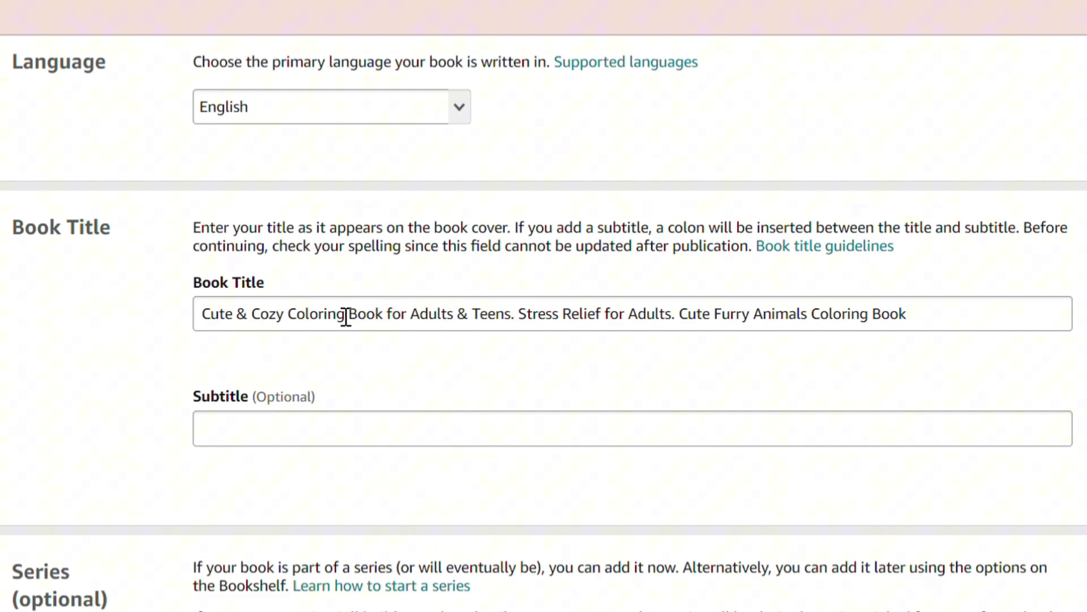
pyautogui.scroll(-5, 397, 313)
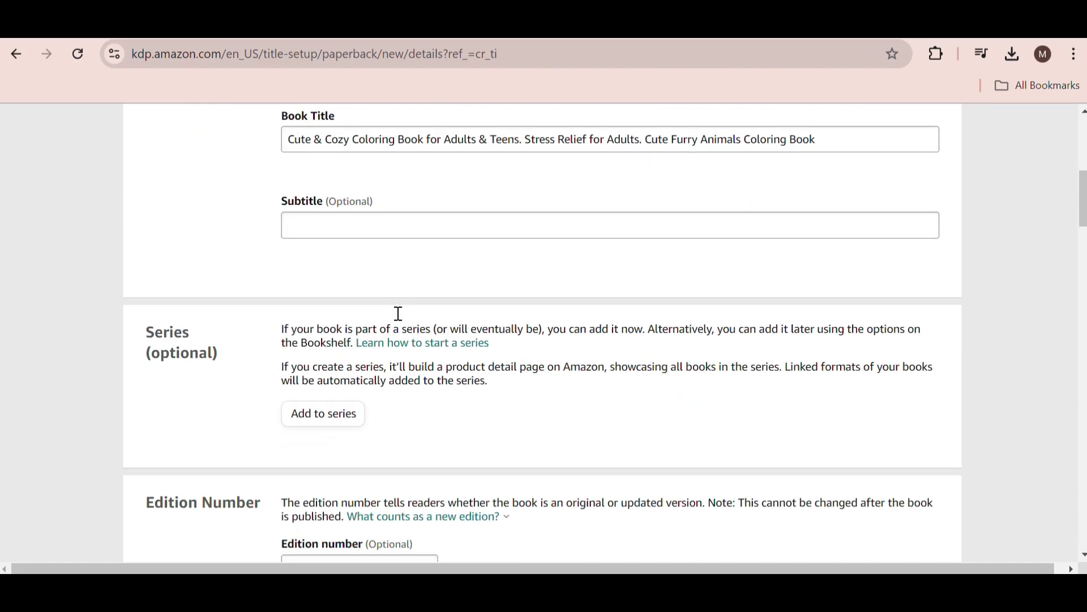
pyautogui.scroll(-3, 401, 323)
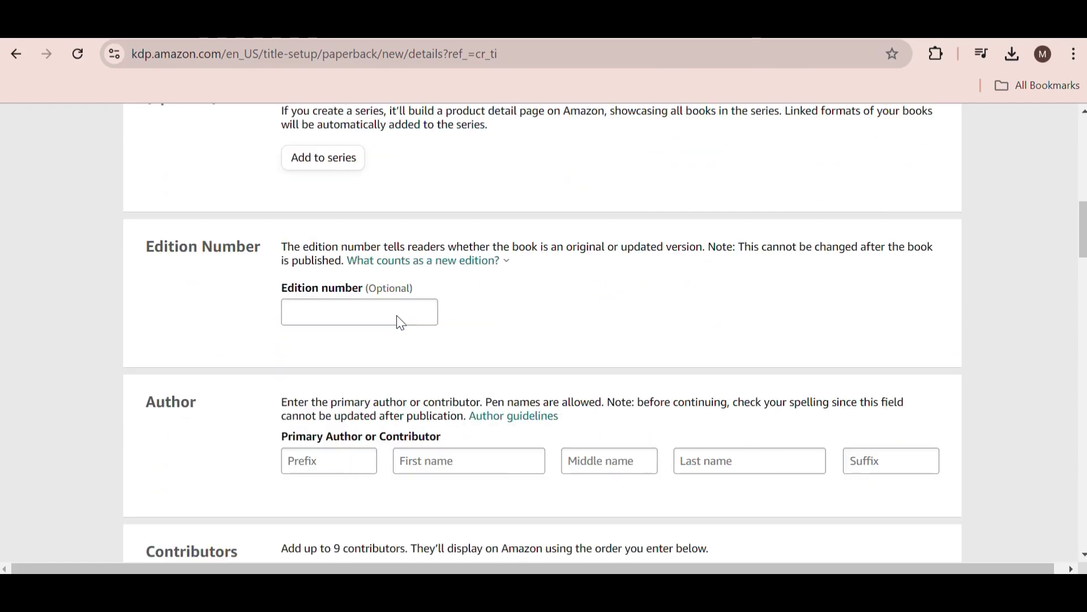
pyautogui.scroll(-3, 401, 323)
# - Fill in the author's first and last name and paste the coloring-book description
pyautogui.click(466, 297)
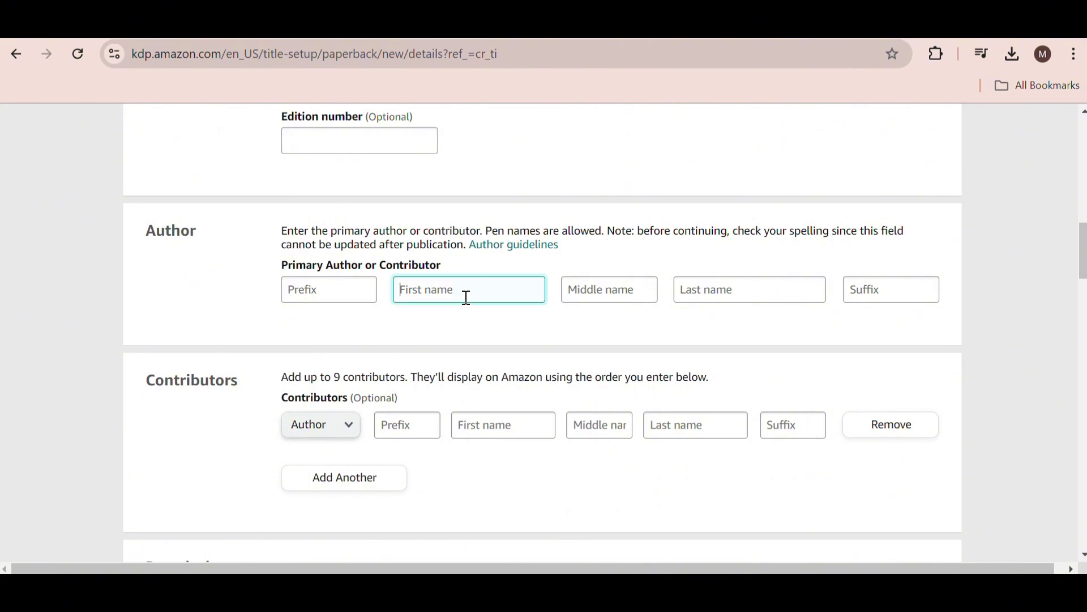
pyautogui.click(698, 296)
pyautogui.write('Publishing')
pyautogui.scroll(-2, 716, 347)
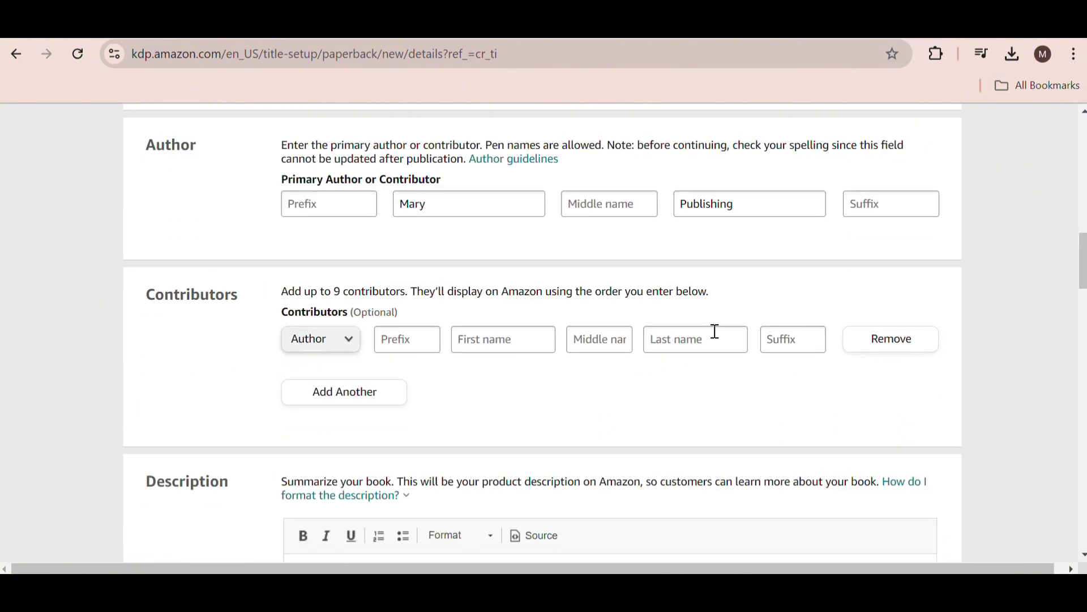
pyautogui.scroll(-5, 443, 359)
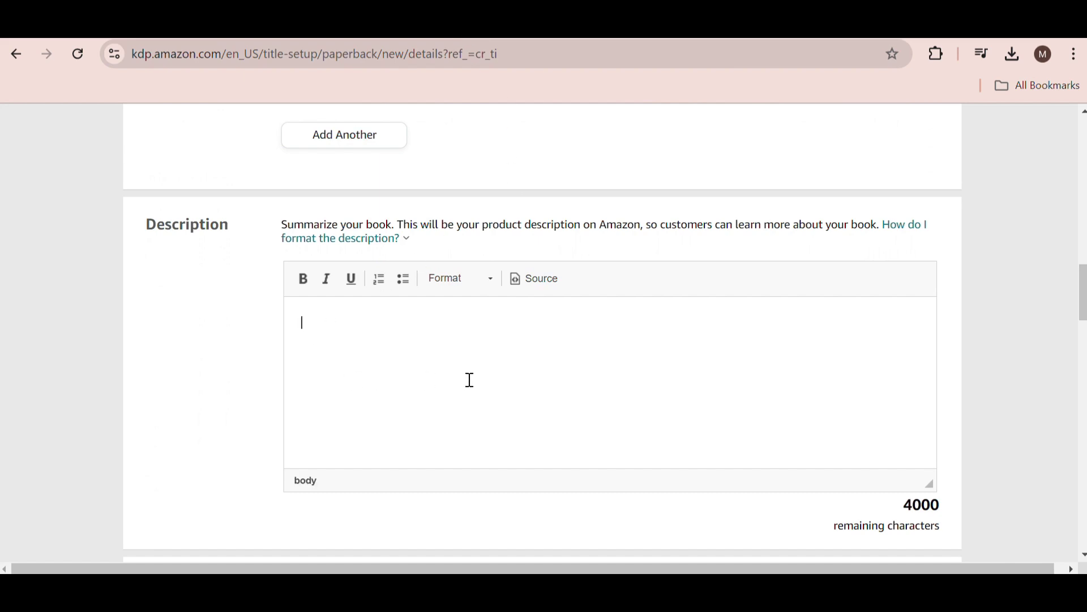
pyautogui.write('Designed for adults and teens alike, the Cute and Cozy Coloring Book is a wonderful way to nurture your artistic side while indulging in a little self-care. With 100 unique, high-quality designs printed on single-sided pages, you can use your favorite coloring tools without worrying about bleed-through. Each illustration is crafted to provide a satisfying coloring experience, whether you prefer bold, vibrant colors or soft, pastel shades.')
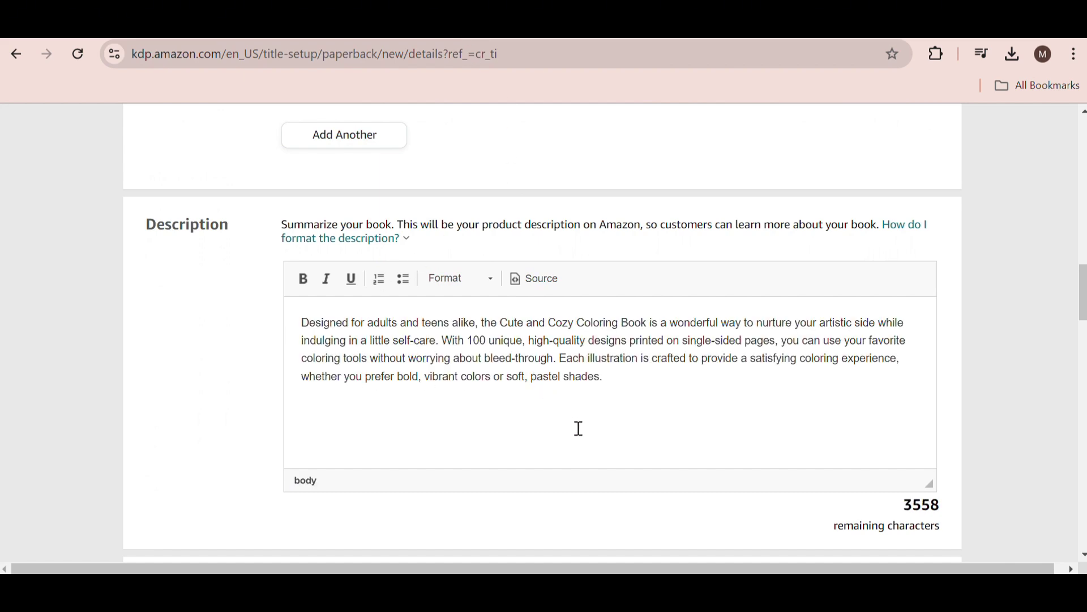
pyautogui.moveTo(508, 324); pyautogui.dragTo(585, 323)
pyautogui.click(670, 366)
# - Declare 'I own the copyright' and answer No to sexually explicit content
pyautogui.scroll(-7, 685, 356)
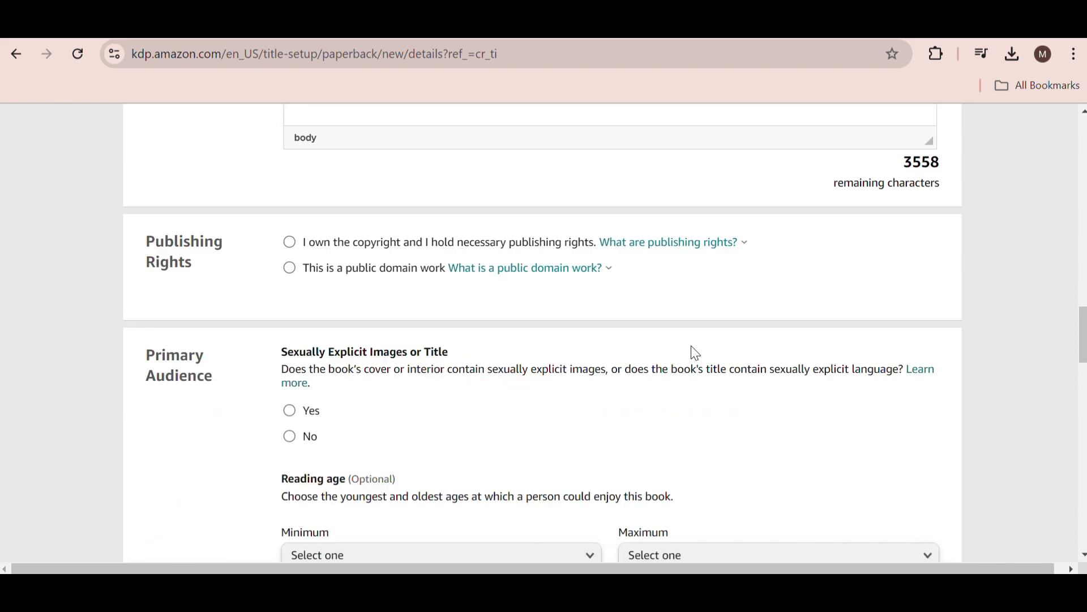
pyautogui.click(290, 241)
pyautogui.scroll(-1, 306, 266)
pyautogui.scroll(-1, 306, 266)
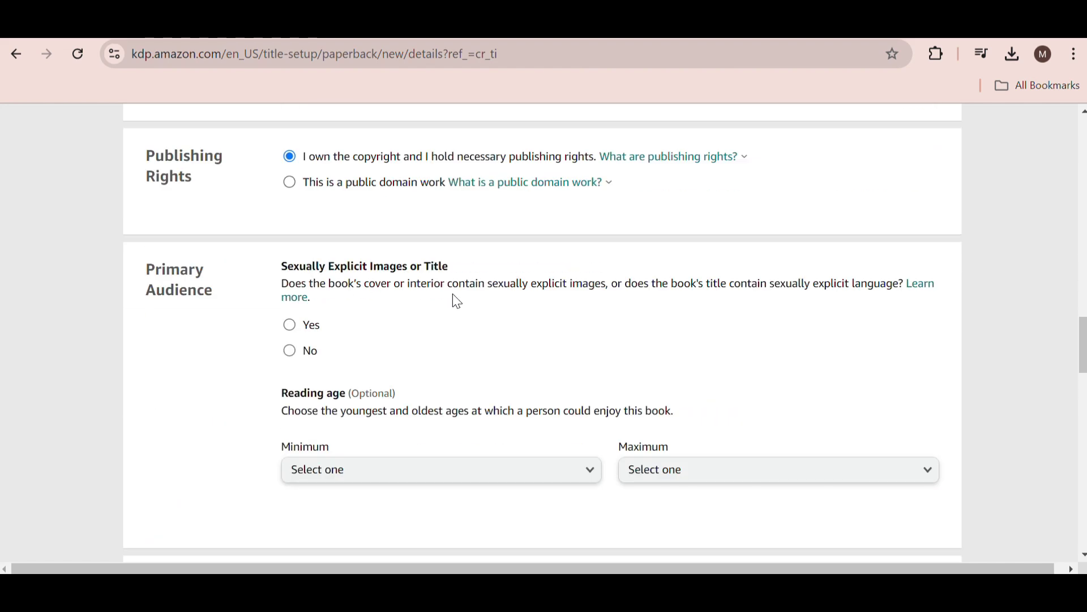
pyautogui.click(289, 351)
pyautogui.scroll(-2, 286, 366)
pyautogui.scroll(-6, 256, 369)
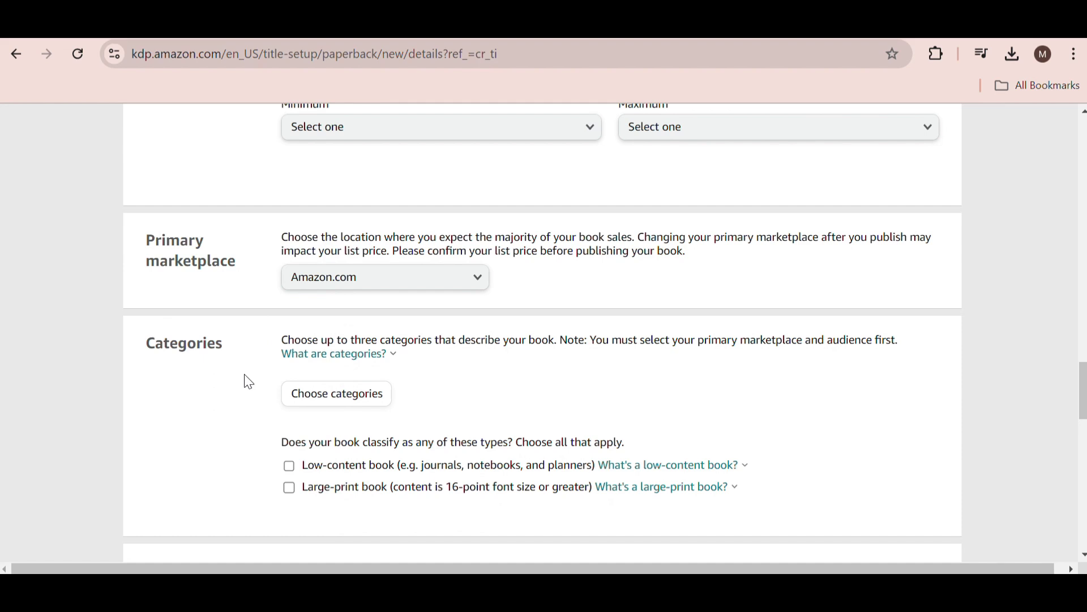
# - Save the category Books › Self-Help › Stress Management and scroll down to the Keywords fields
pyautogui.click(329, 397)
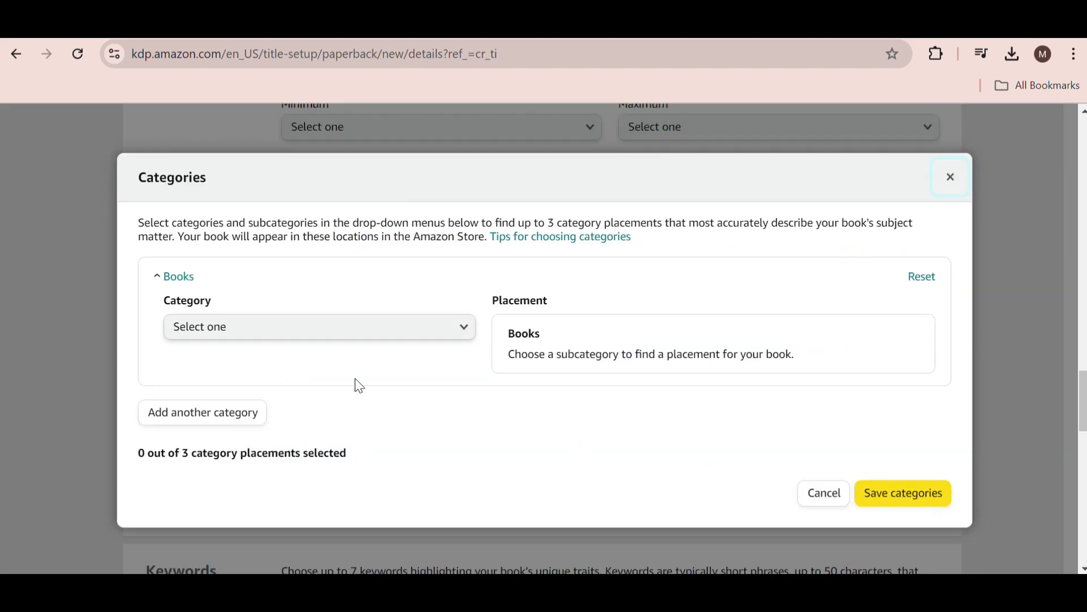
pyautogui.click(321, 328)
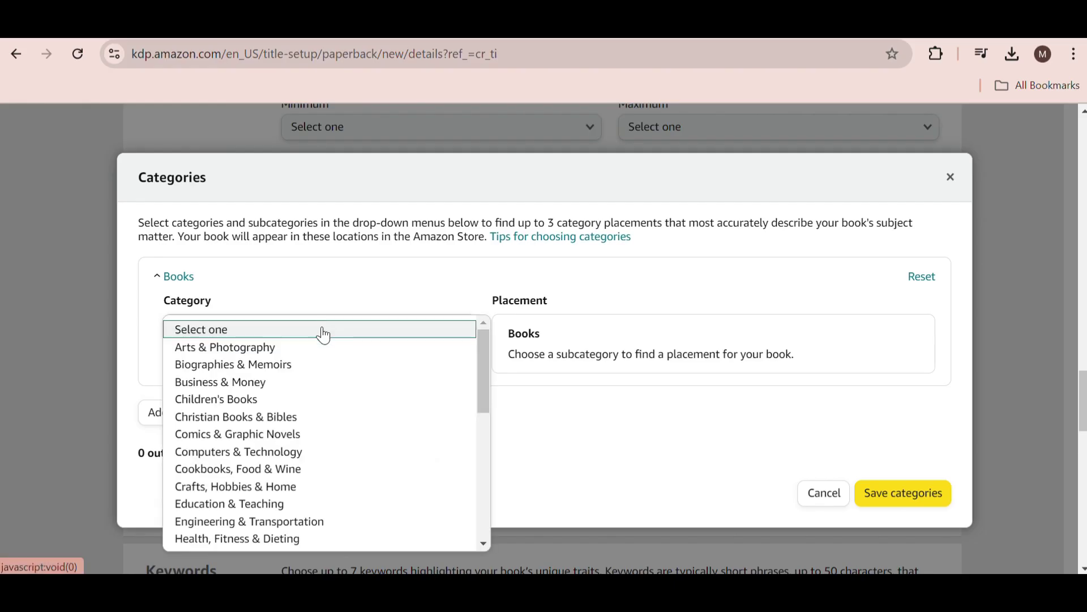
pyautogui.click(227, 348)
pyautogui.click(255, 378)
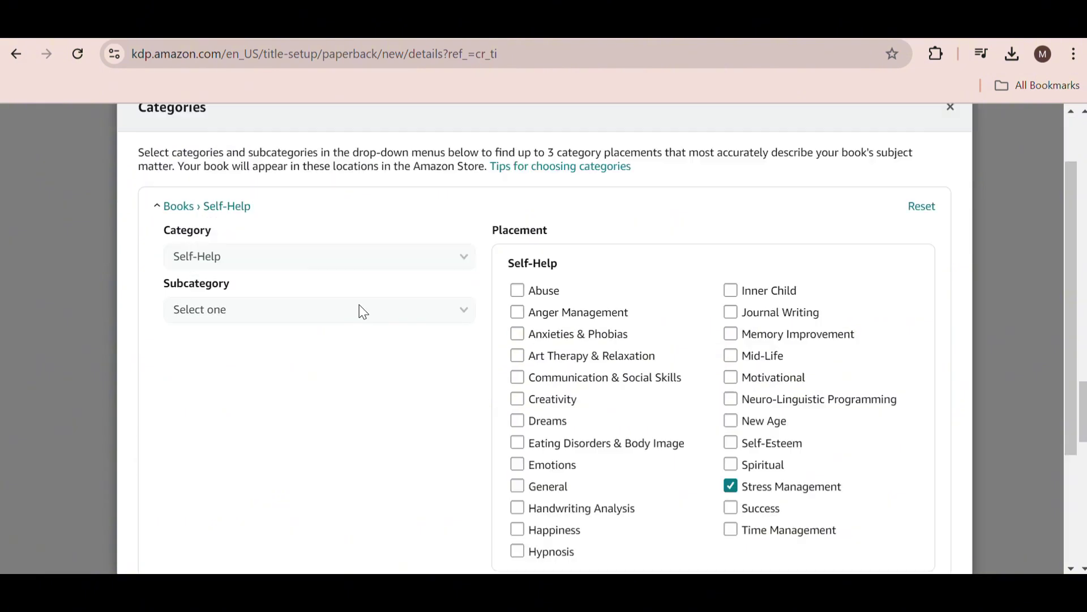
pyautogui.scroll(-3, 359, 308)
pyautogui.click(894, 541)
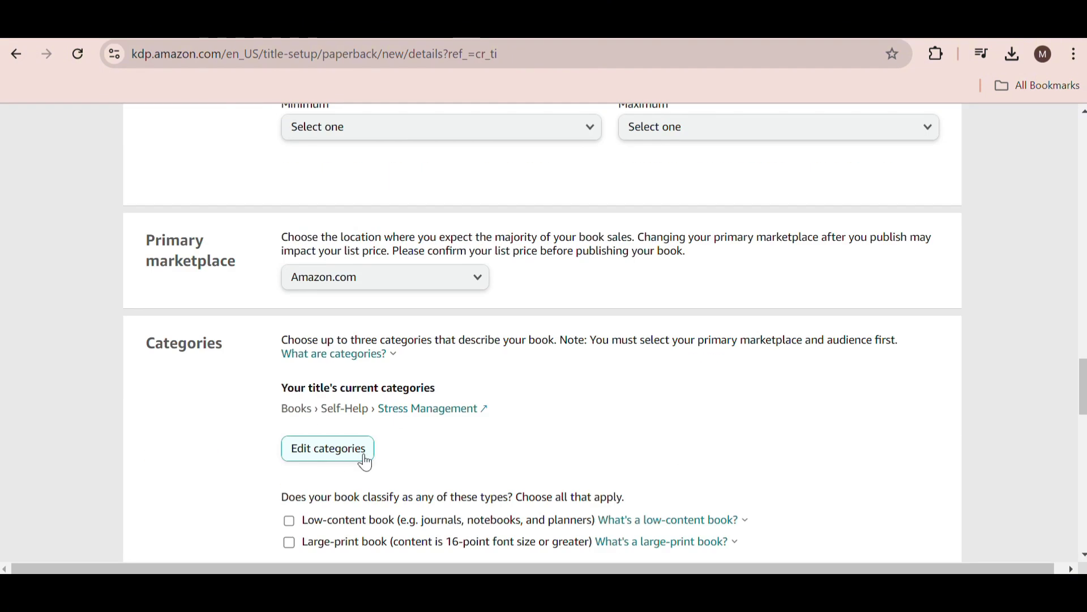
pyautogui.scroll(-3, 364, 457)
pyautogui.scroll(-4, 394, 423)
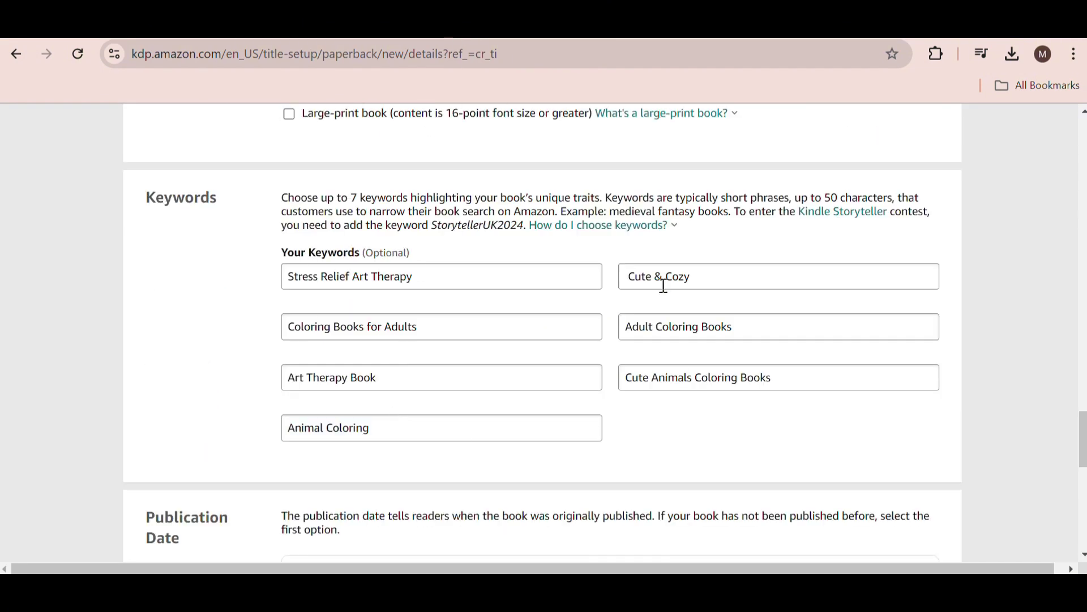
pyautogui.scroll(-6, 558, 265)
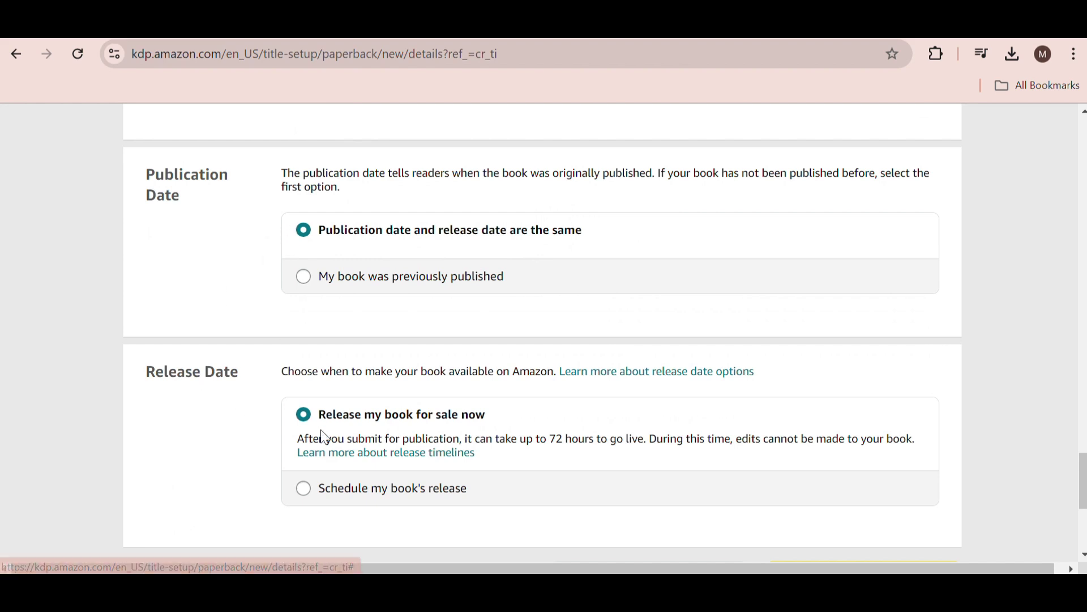
pyautogui.scroll(-3, 334, 419)
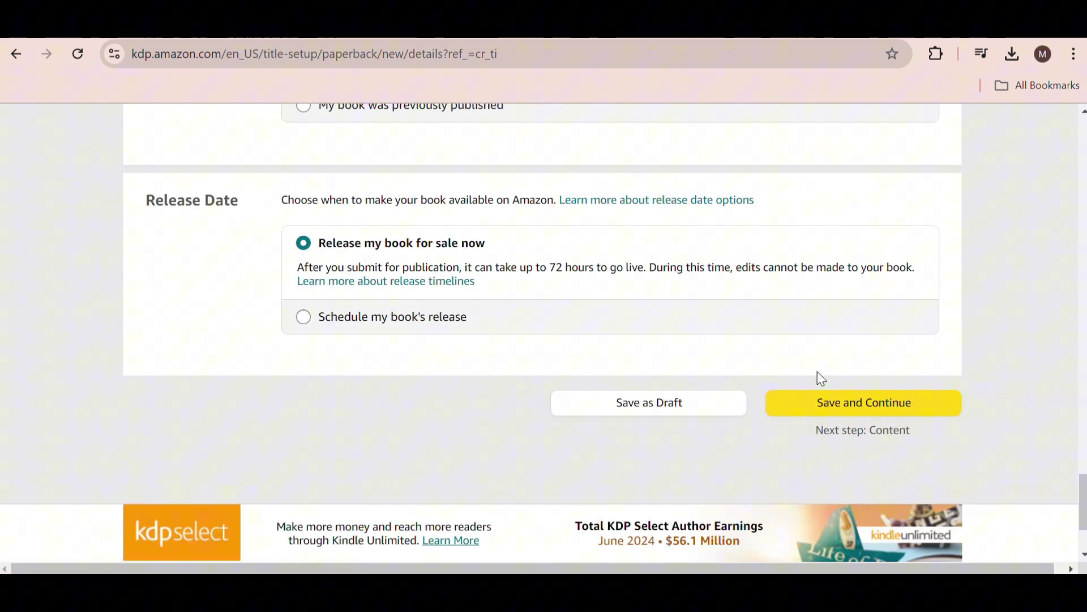
# - Save the book details and assign a free KDP ISBN
pyautogui.click(834, 409)
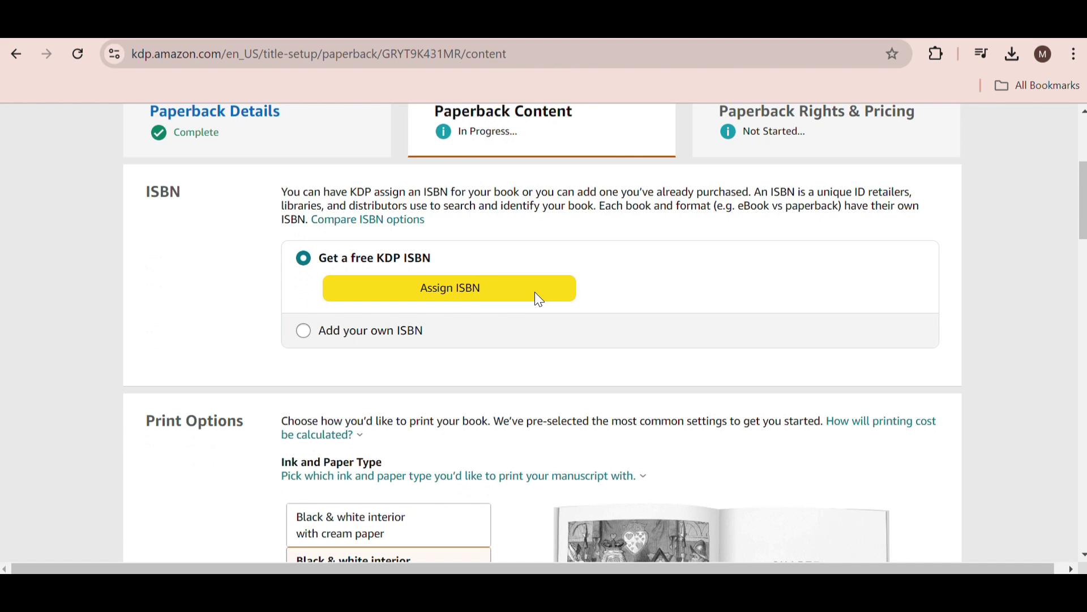
pyautogui.click(412, 292)
pyautogui.click(890, 400)
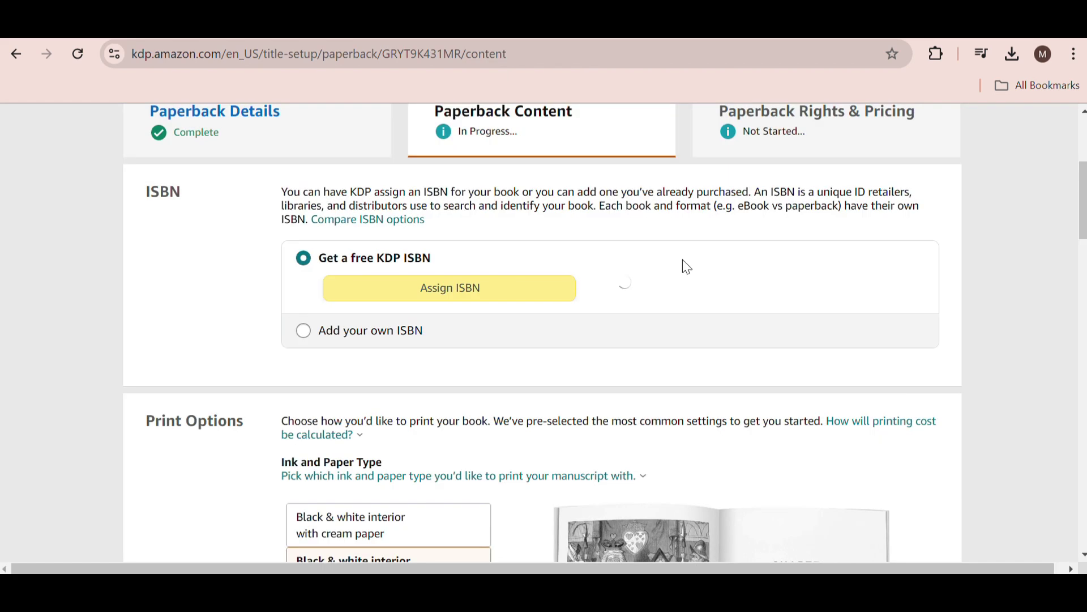
pyautogui.scroll(-5, 507, 236)
pyautogui.scroll(-2, 508, 237)
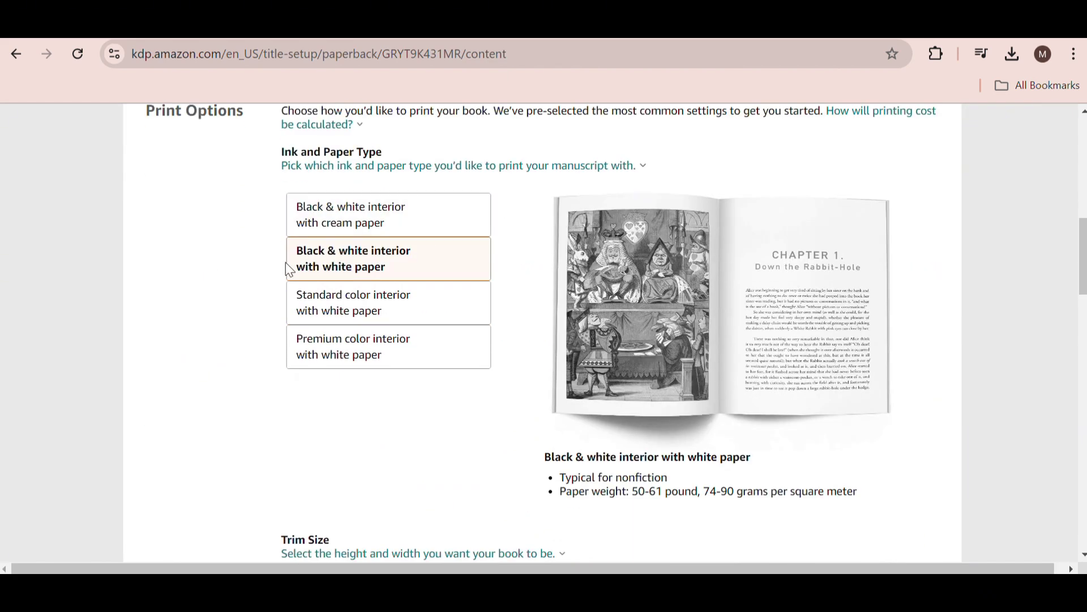
pyautogui.scroll(-5, 310, 273)
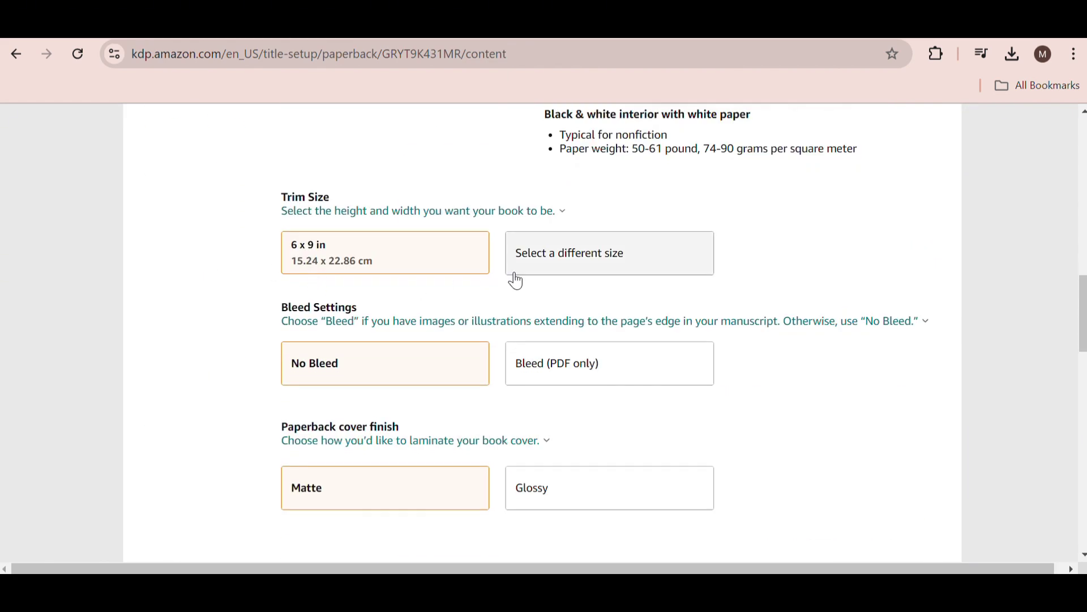
# - Choose 8.25 x 8.25 in trim size with bleed, and select uploading a ready-made cover
pyautogui.click(567, 267)
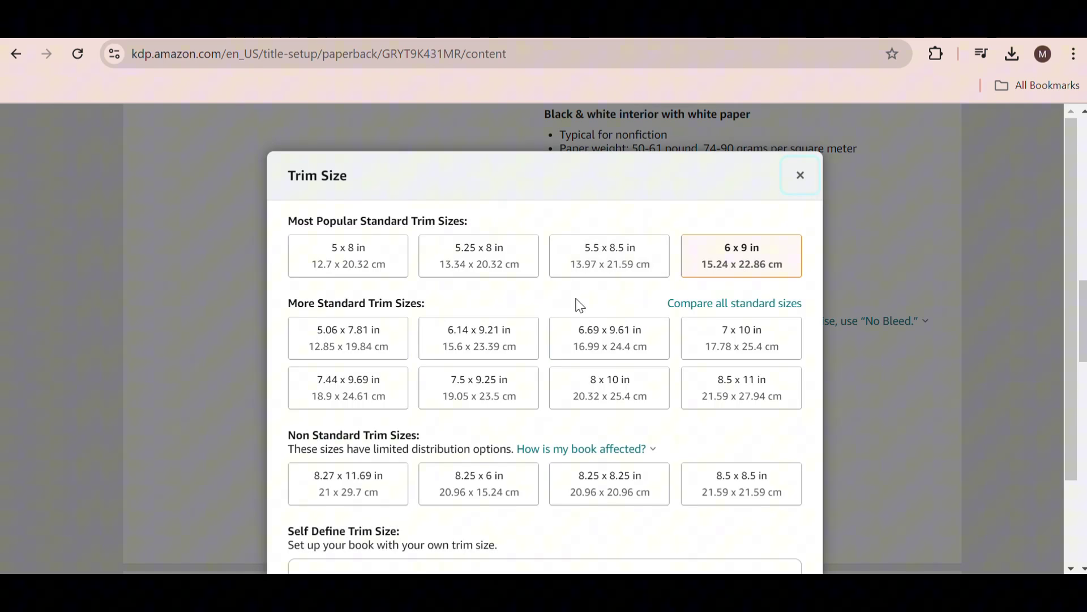
pyautogui.click(637, 498)
pyautogui.click(554, 378)
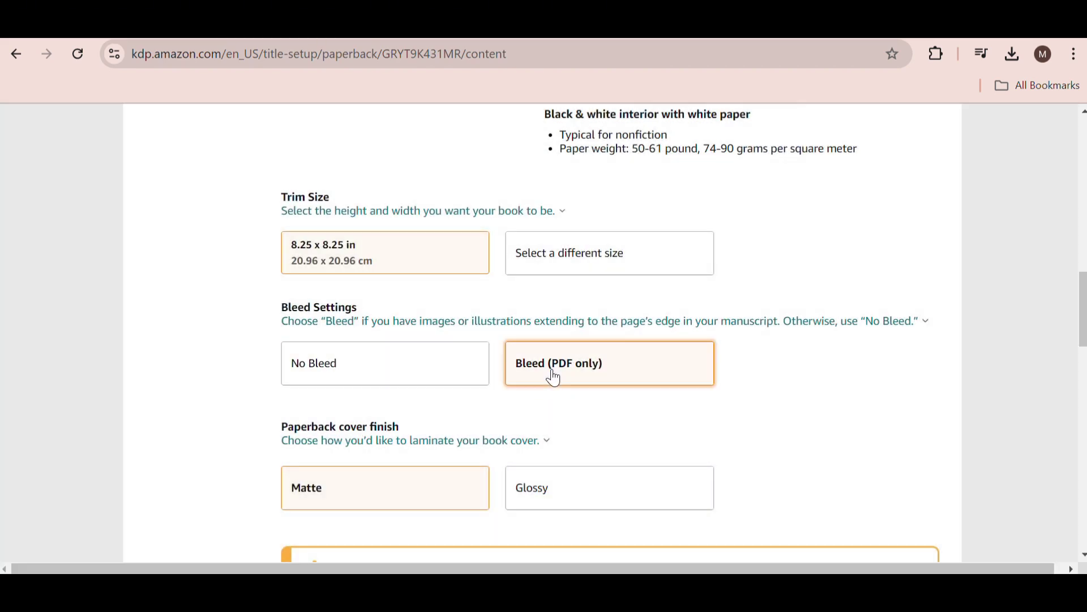
pyautogui.scroll(-3, 555, 374)
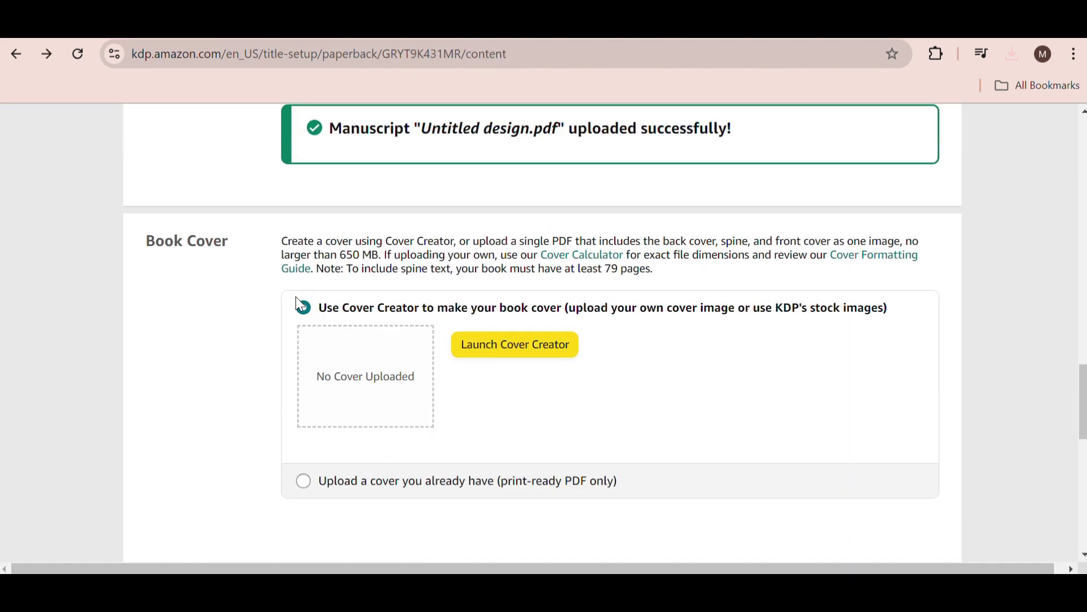
pyautogui.click(305, 485)
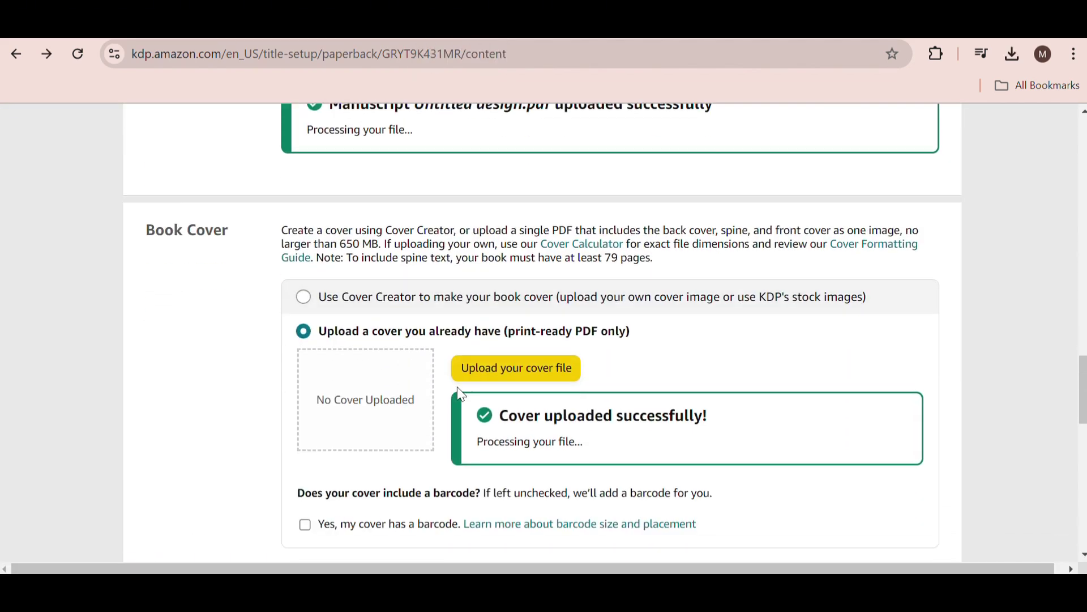
# - Declare many AI-generated images with extensive editing, made with 'Perchance AI'
pyautogui.scroll(-6, 301, 383)
pyautogui.click(496, 344)
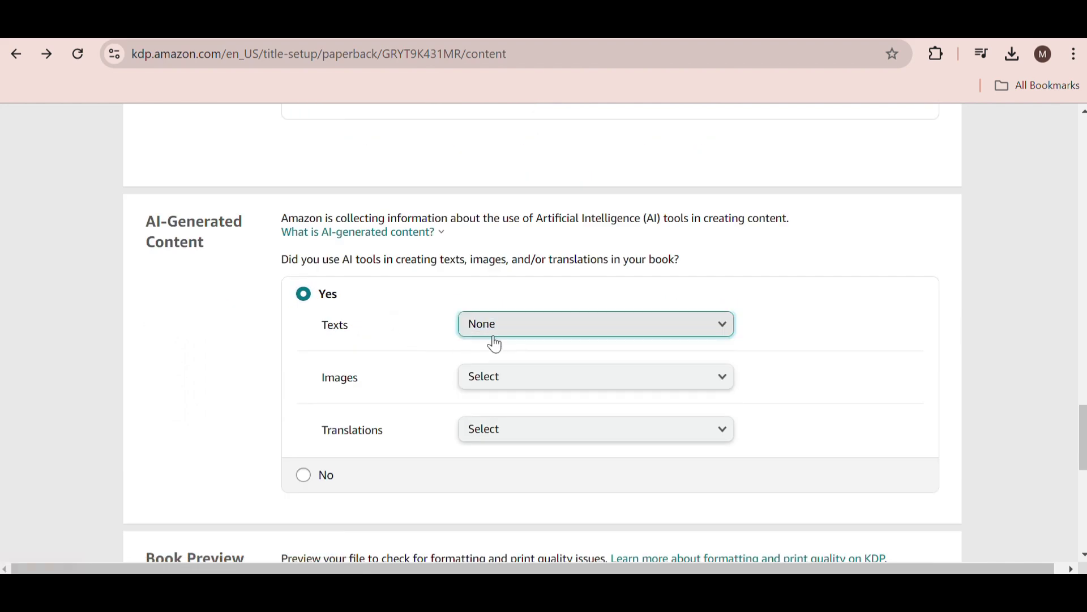
pyautogui.click(544, 380)
pyautogui.click(716, 449)
pyautogui.click(524, 434)
pyautogui.write('Perchance AI')
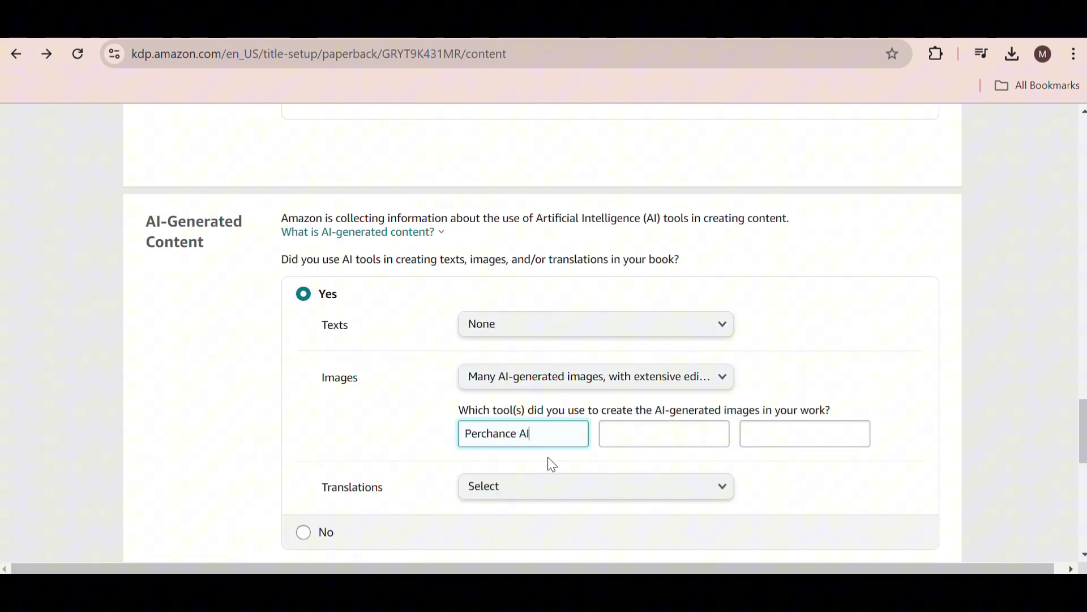
pyautogui.click(553, 465)
pyautogui.scroll(-5, 444, 437)
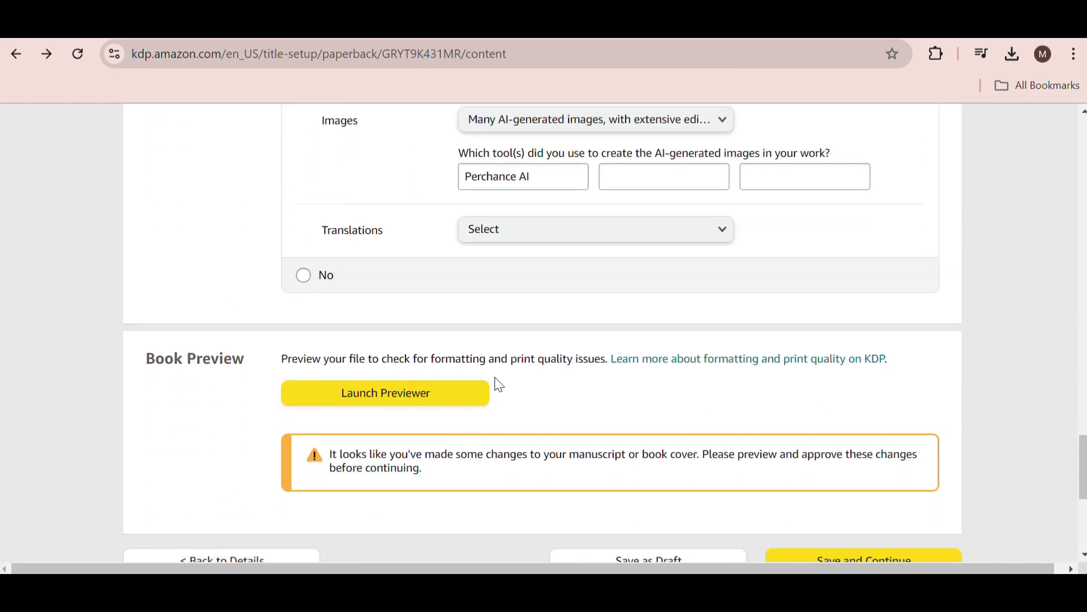
# - Preview the book's cover and first pages through page 2-3 in the print previewer
pyautogui.click(336, 402)
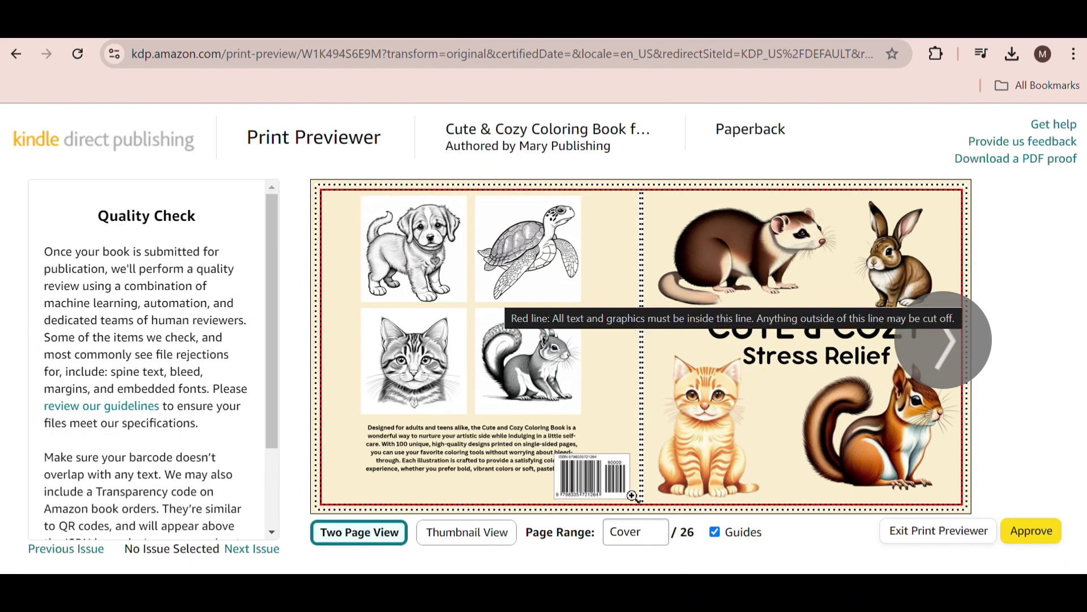
pyautogui.click(948, 371)
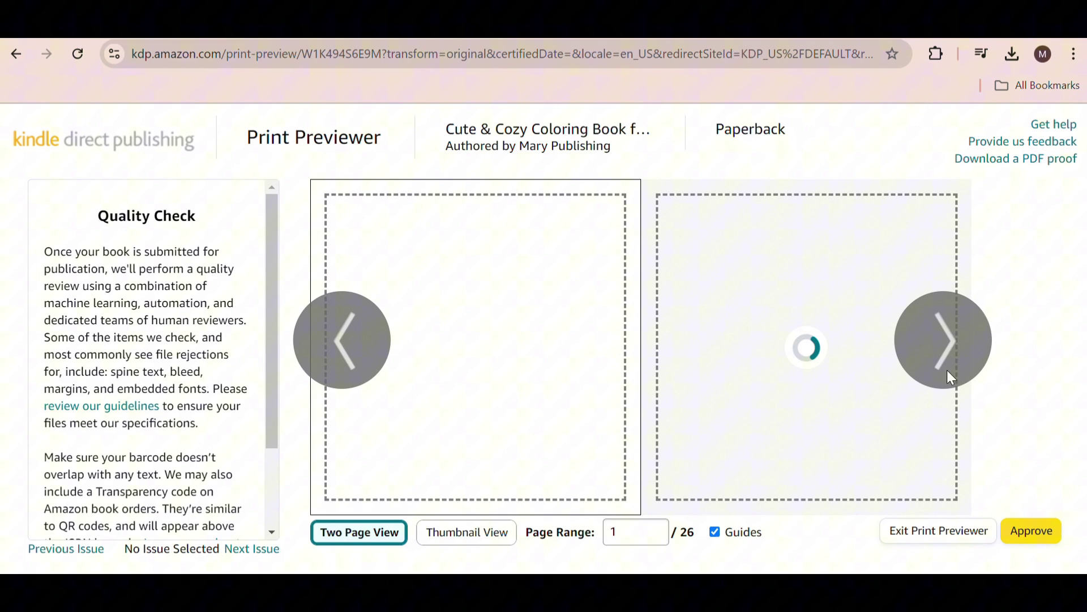
pyautogui.click(947, 369)
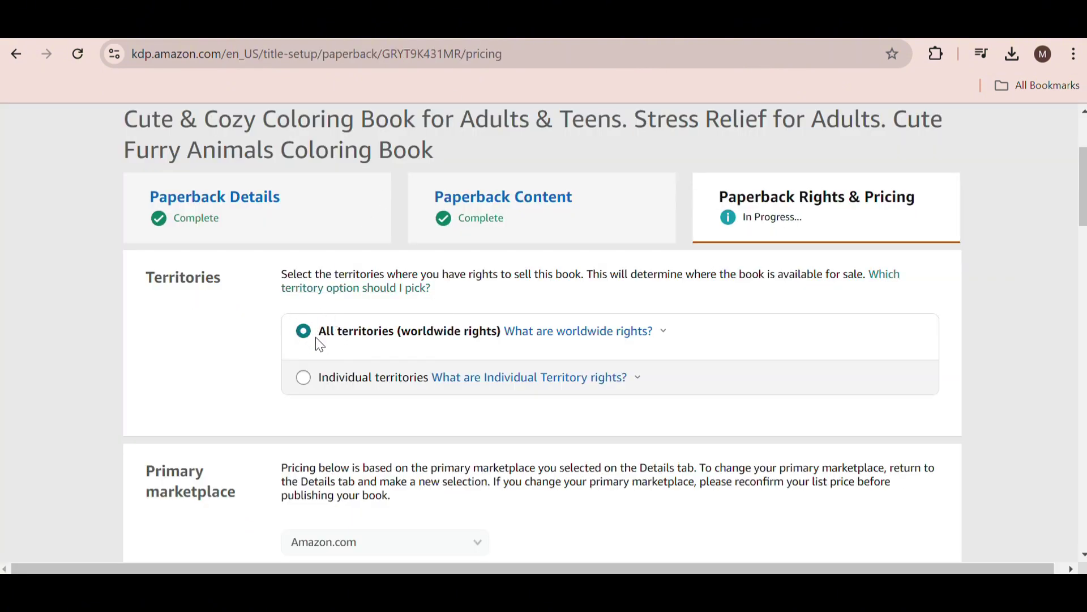
pyautogui.scroll(-5, 408, 330)
pyautogui.scroll(-5, 359, 283)
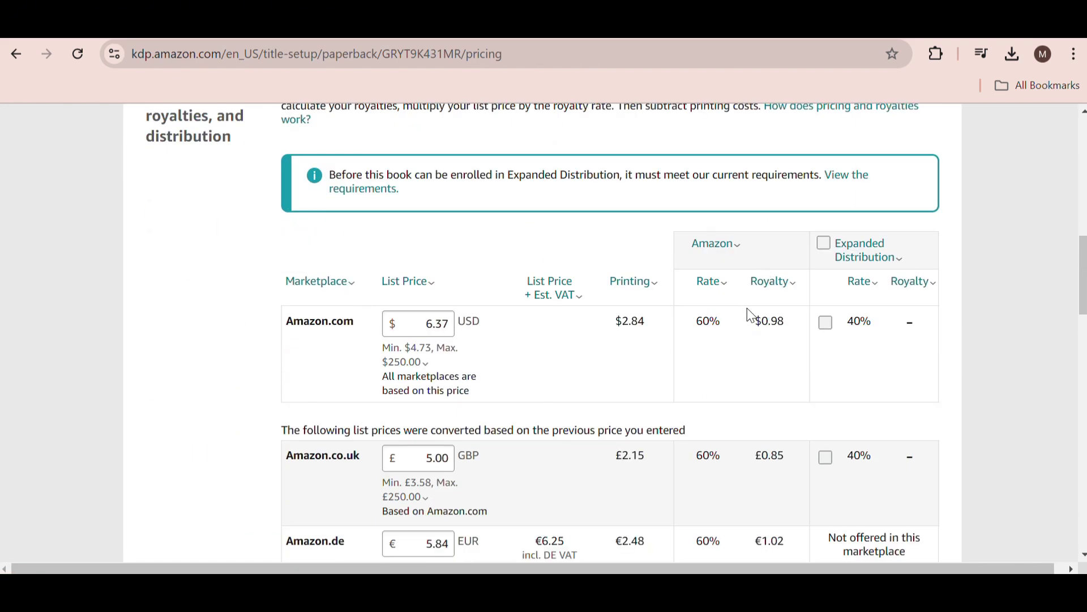
pyautogui.scroll(-2, 773, 318)
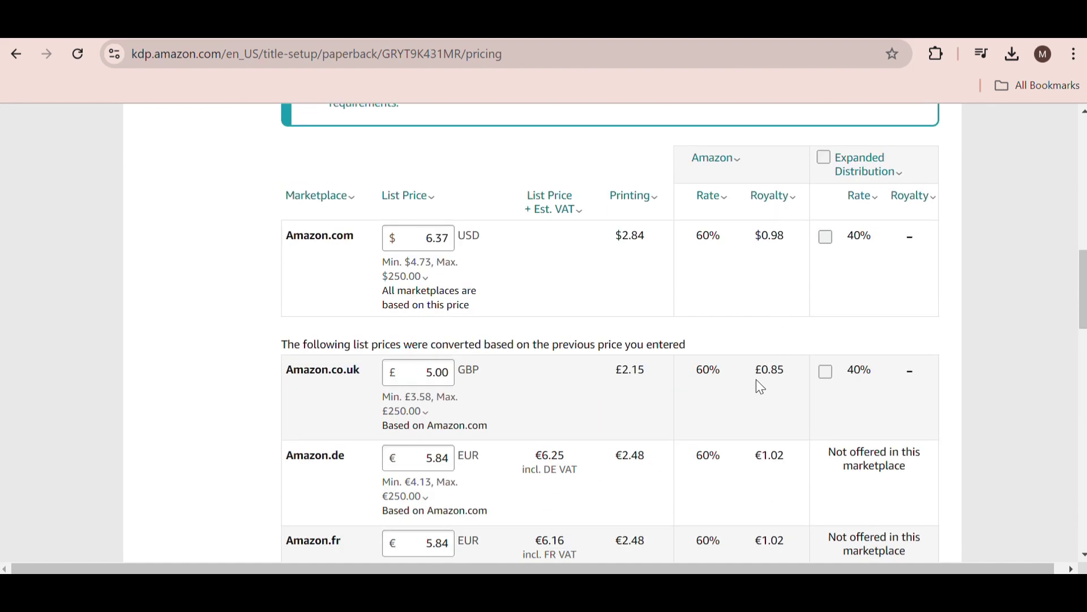
pyautogui.scroll(-6, 739, 384)
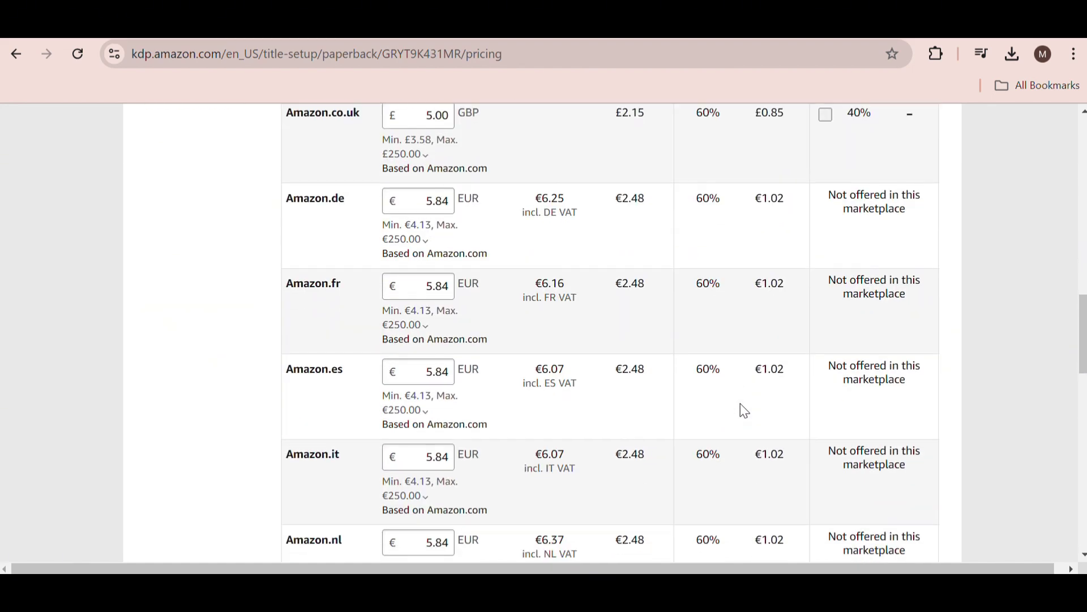
pyautogui.scroll(8, 743, 405)
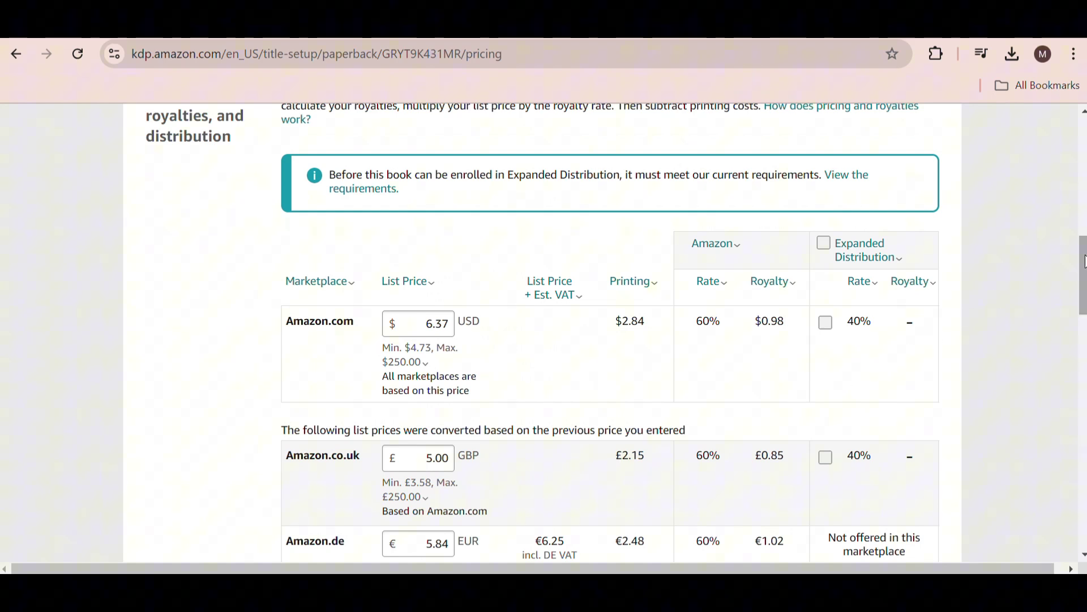
pyautogui.scroll(-4, 1078, 271)
pyautogui.scroll(-4, 671, 110)
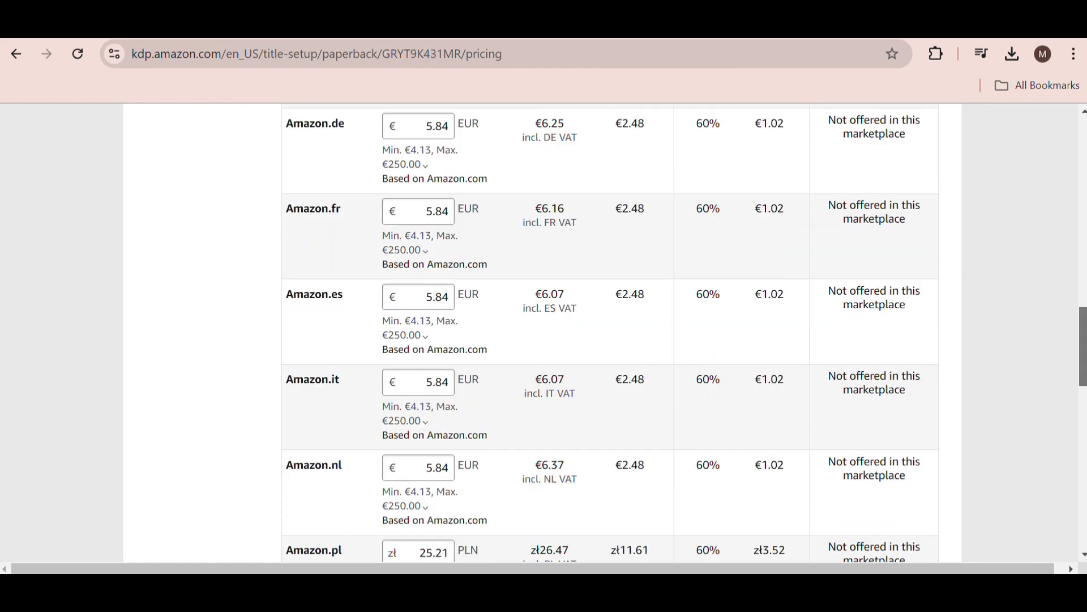
pyautogui.scroll(-14, 537, 255)
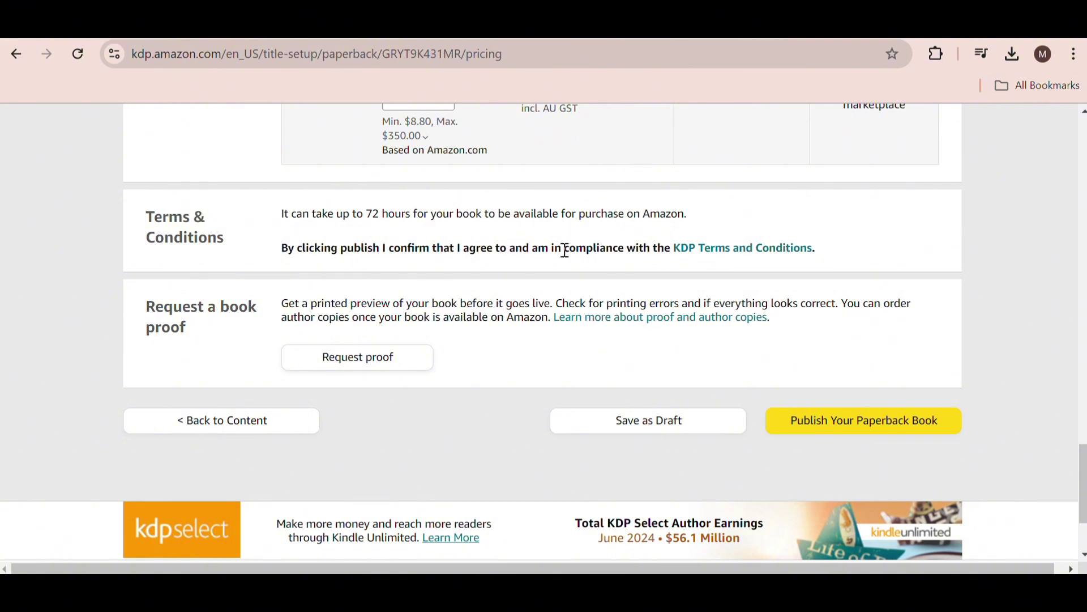
pyautogui.moveTo(295, 211); pyautogui.dragTo(757, 231)
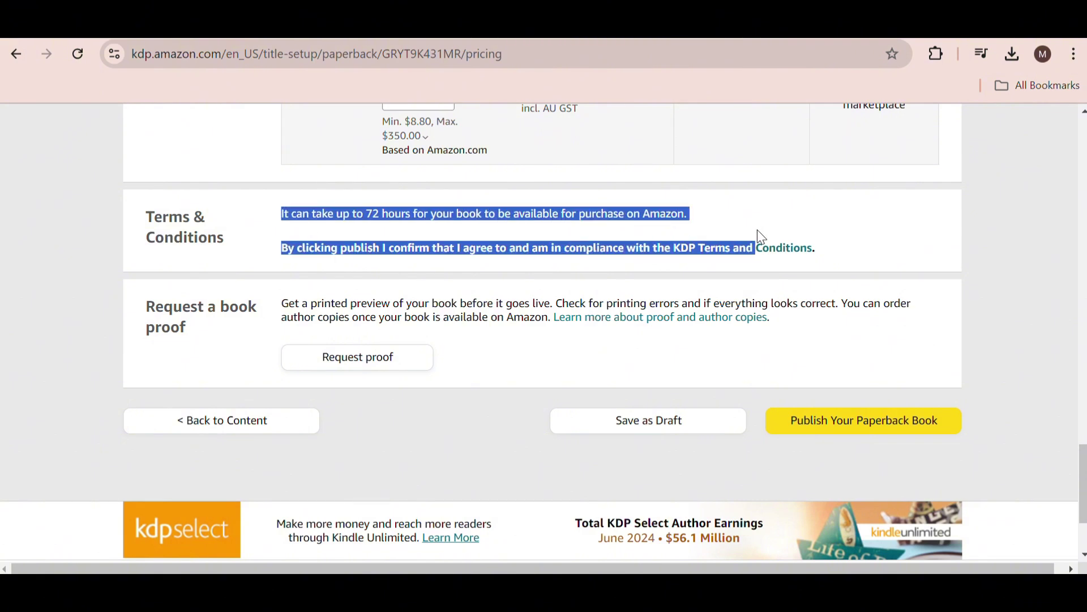
pyautogui.click(746, 260)
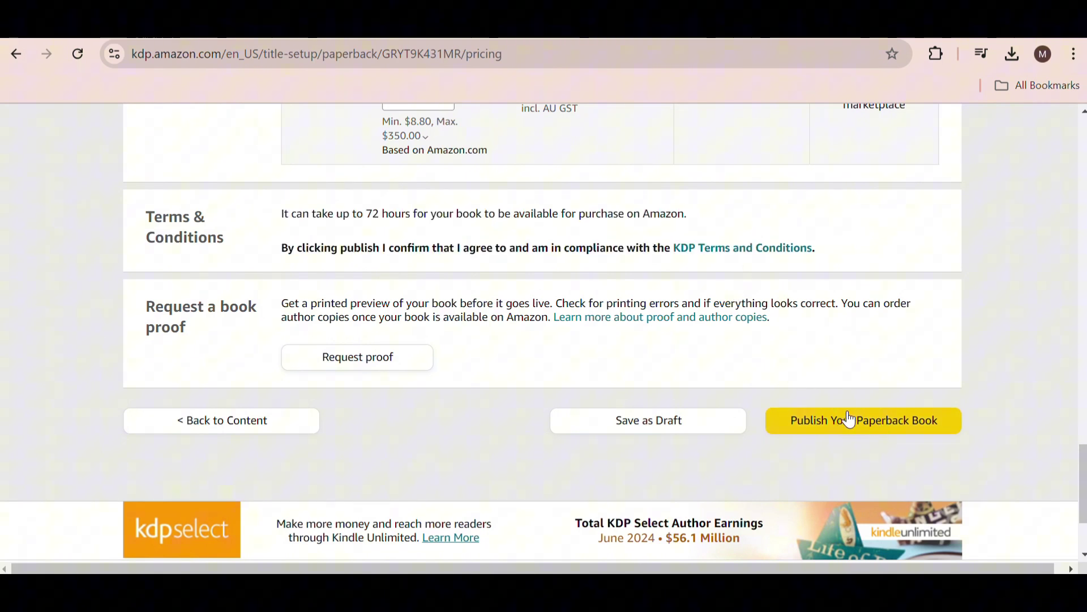